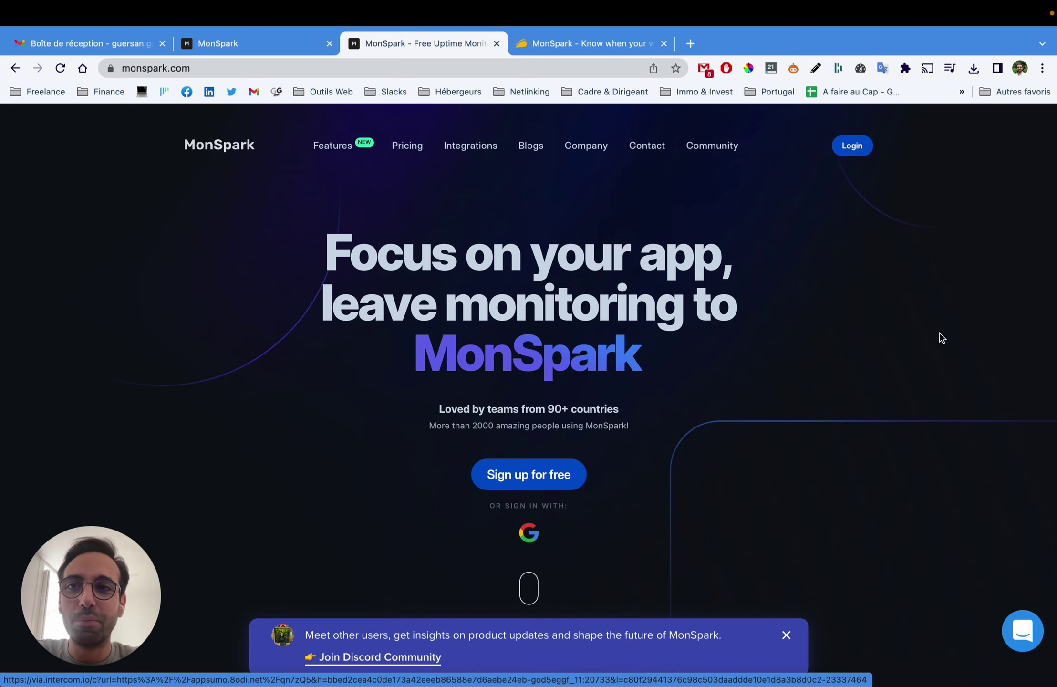
# - Switch to the MonSpark app dashboard and view the available monitor types
pyautogui.click(232, 44)
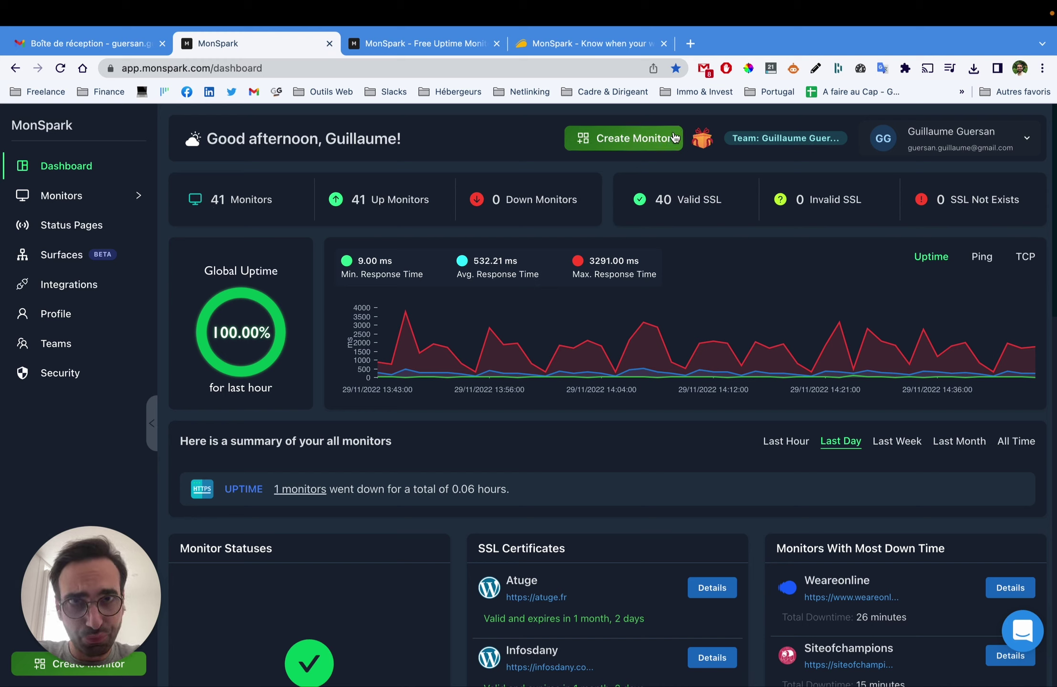
pyautogui.click(70, 201)
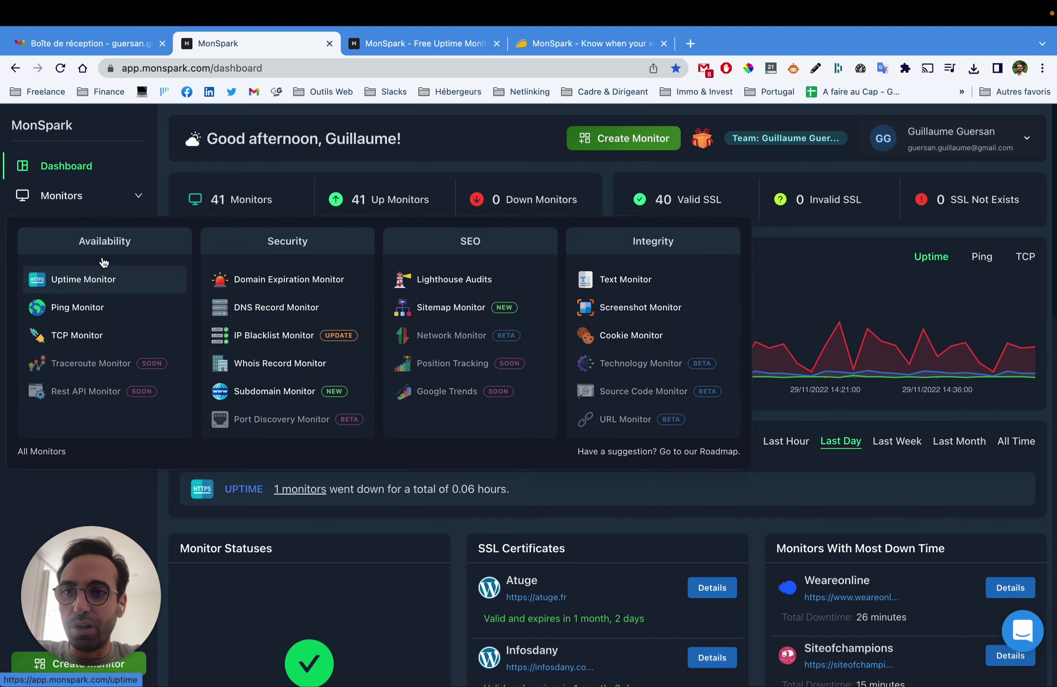
pyautogui.click(110, 193)
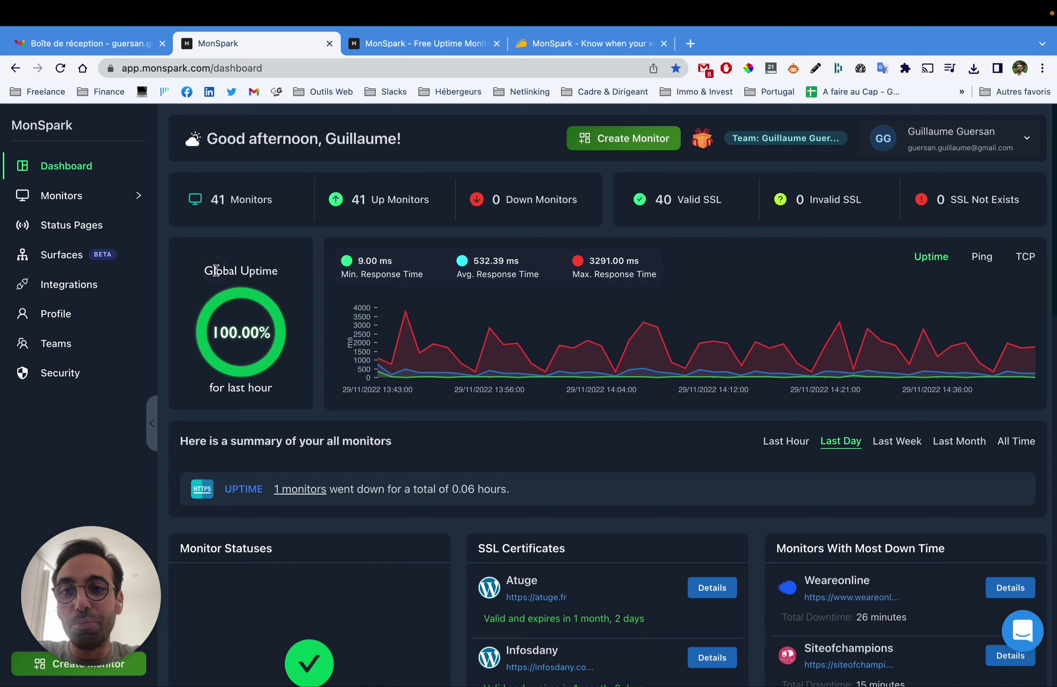
# - Examine the global uptime gauge and the minimum, average and maximum response times on the dashboard
pyautogui.moveTo(216, 271); pyautogui.dragTo(280, 273)
pyautogui.click(269, 273)
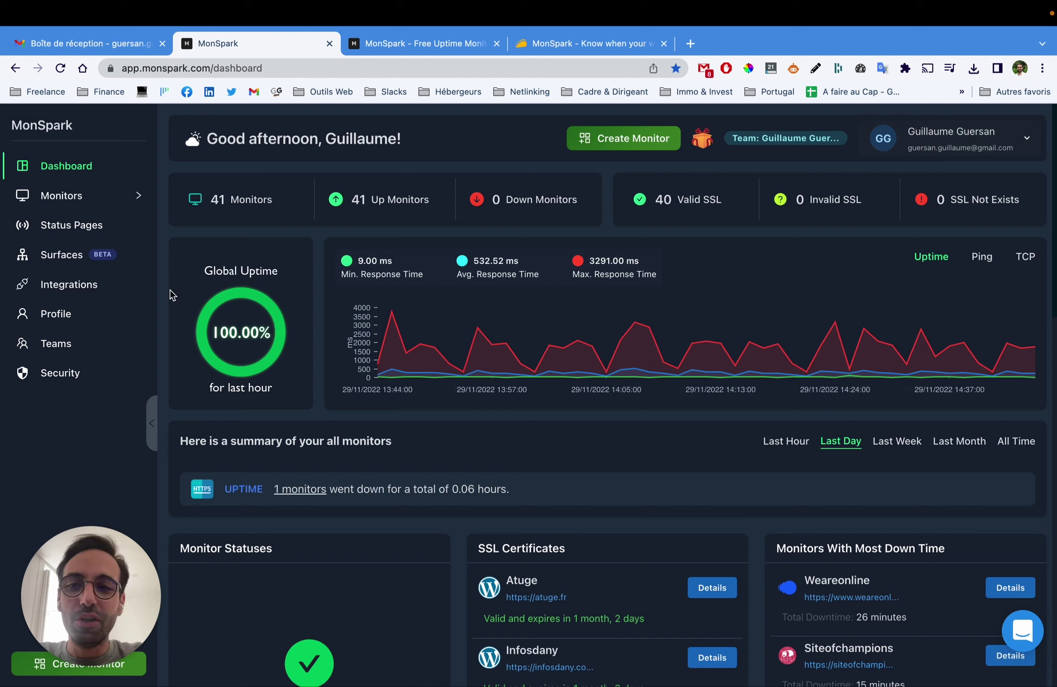
pyautogui.moveTo(213, 270); pyautogui.dragTo(283, 282)
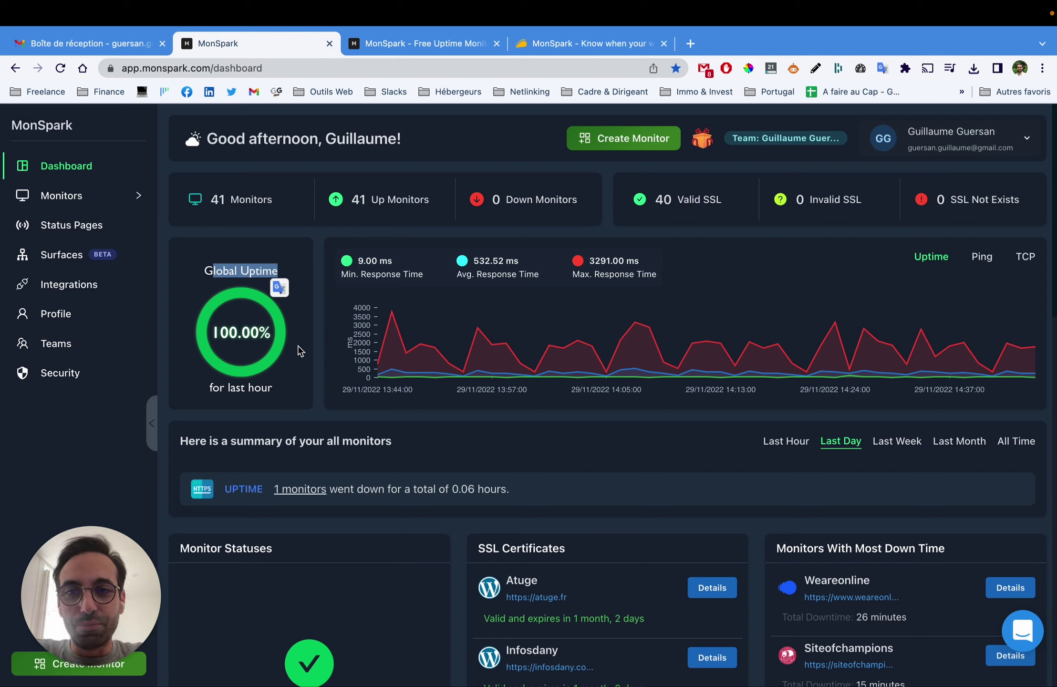
pyautogui.click(388, 264)
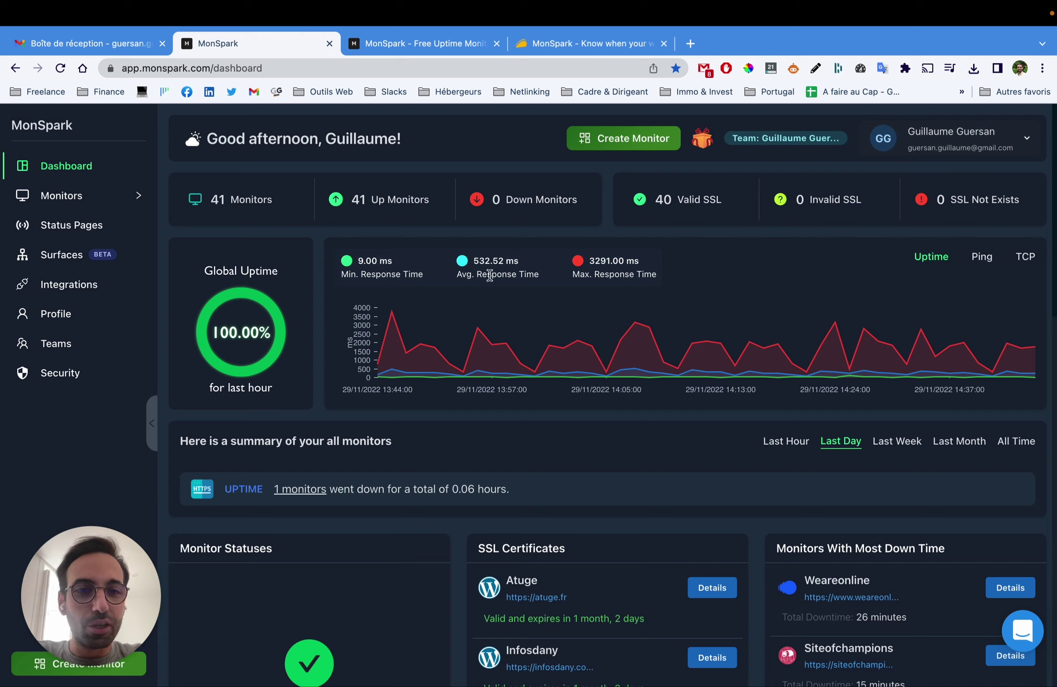
pyautogui.moveTo(478, 261); pyautogui.dragTo(513, 264)
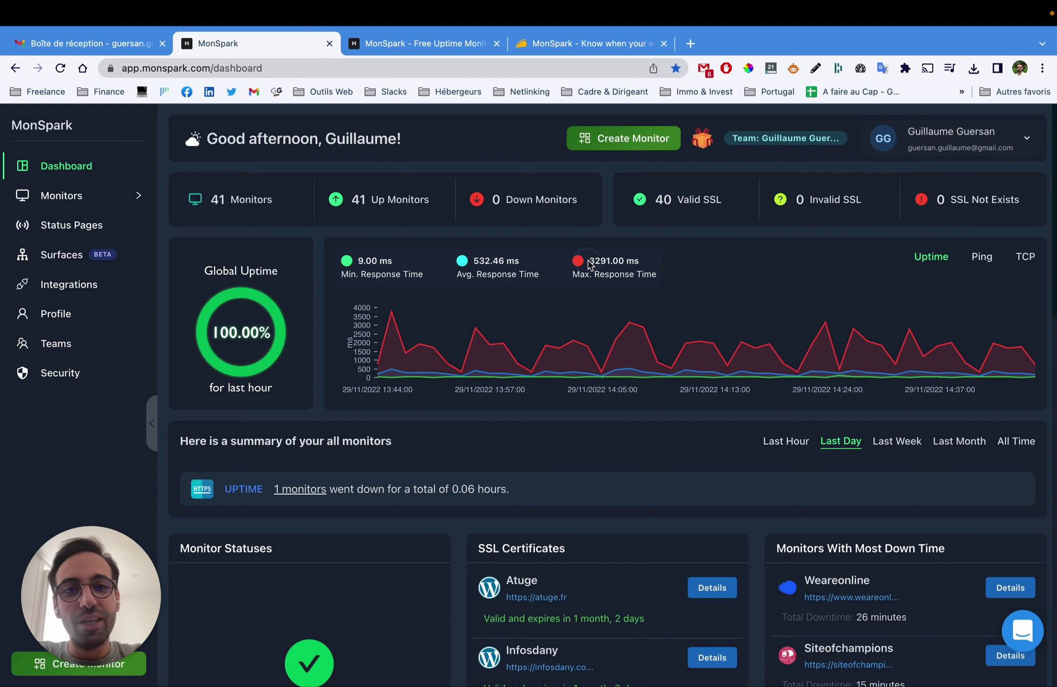
pyautogui.moveTo(589, 261); pyautogui.dragTo(659, 265)
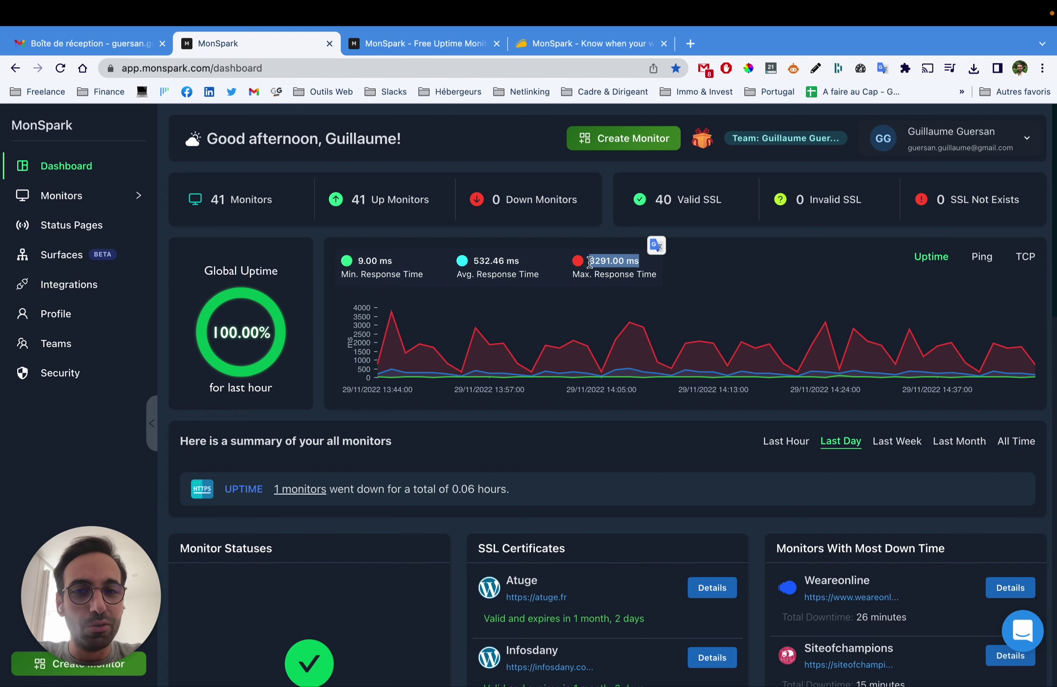
# - Review the monitor statuses, SSL certificate details, monitors with most downtime and the event history on the dashboard
pyautogui.scroll(-5, 599, 286)
pyautogui.scroll(-1, 599, 304)
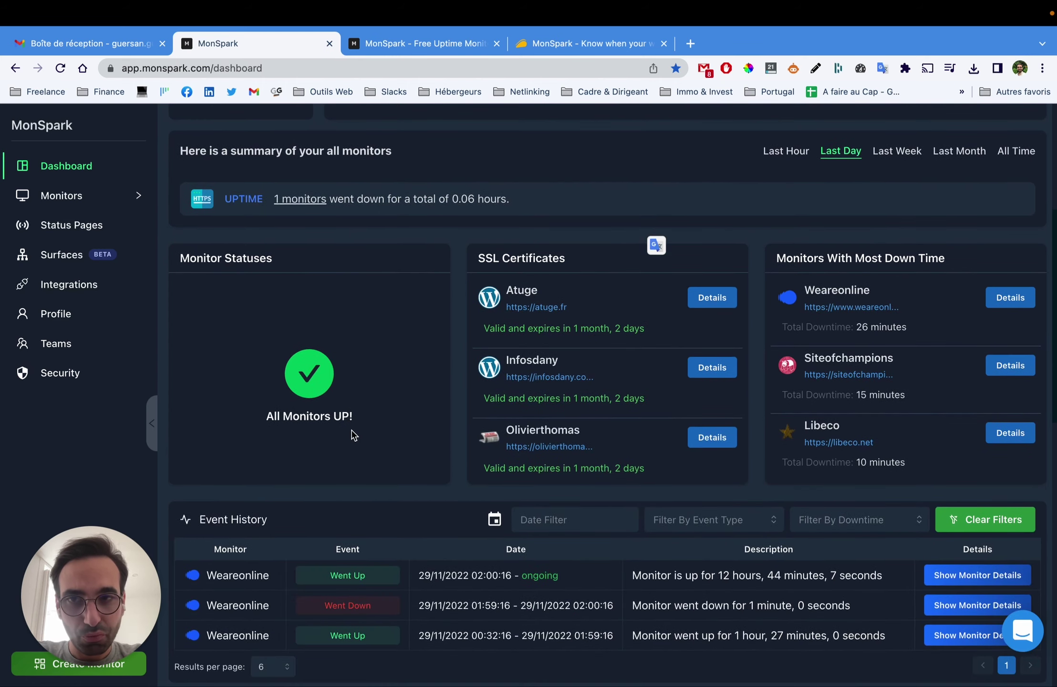
pyautogui.scroll(-4, 592, 220)
pyautogui.scroll(2, 574, 252)
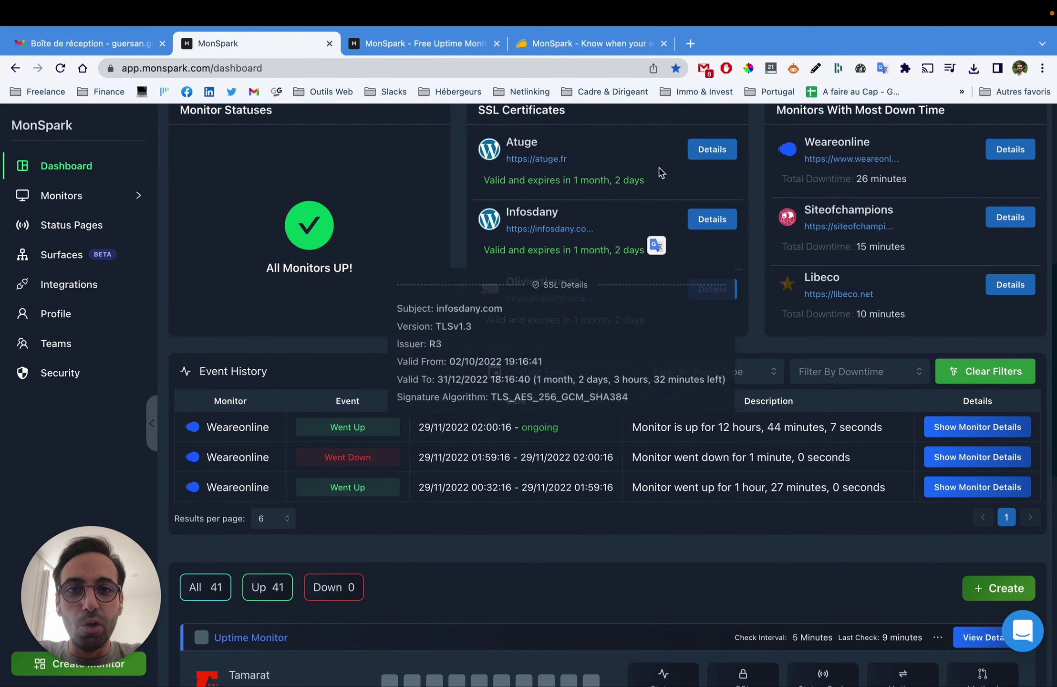
pyautogui.scroll(1, 787, 236)
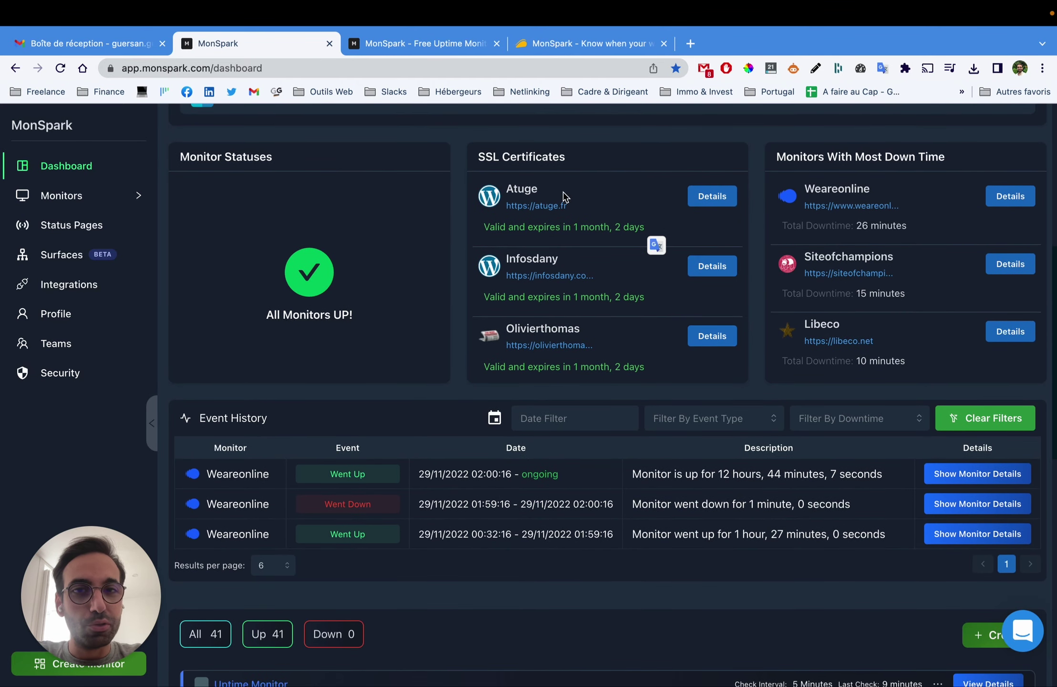
pyautogui.click(592, 226)
pyautogui.scroll(-1, 306, 568)
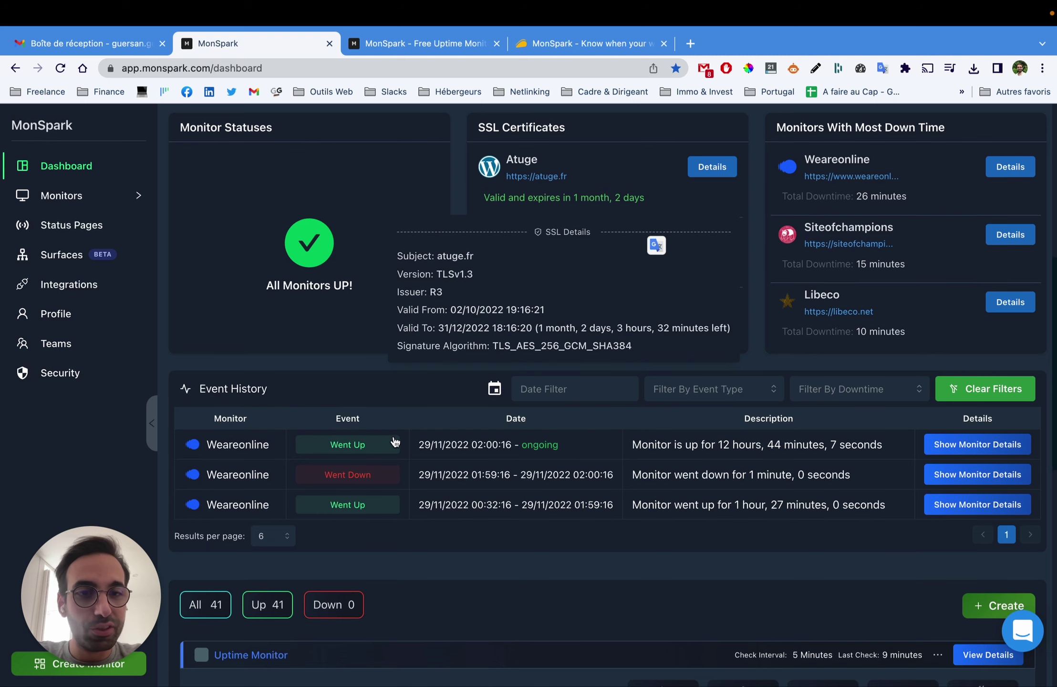
pyautogui.scroll(-2, 668, 458)
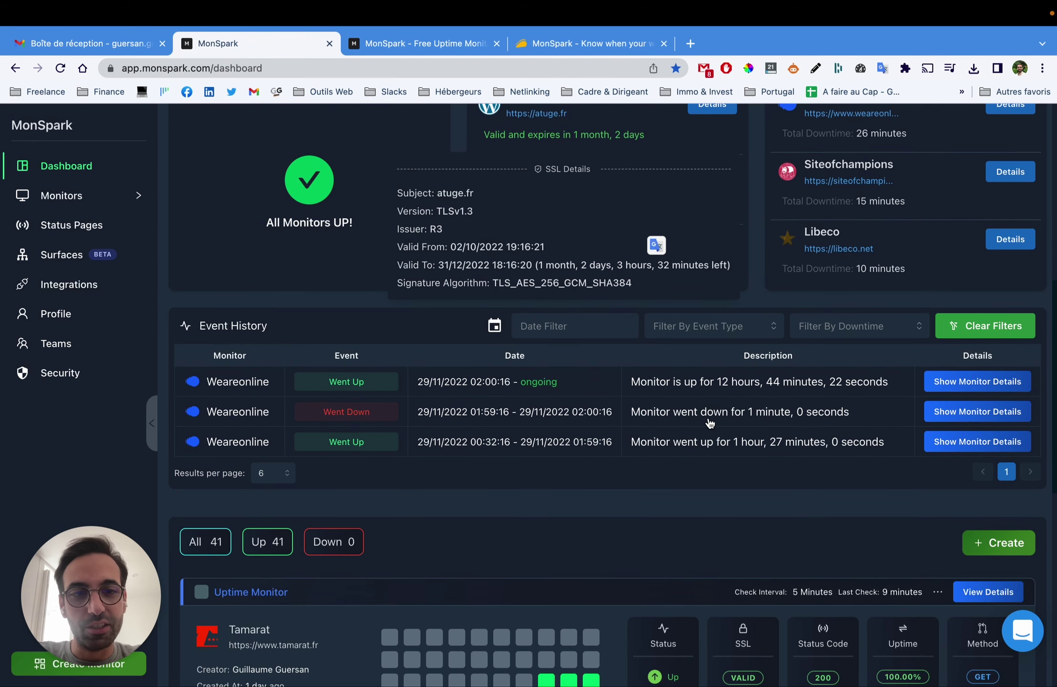
pyautogui.scroll(-1, 773, 418)
pyautogui.scroll(-2, 773, 418)
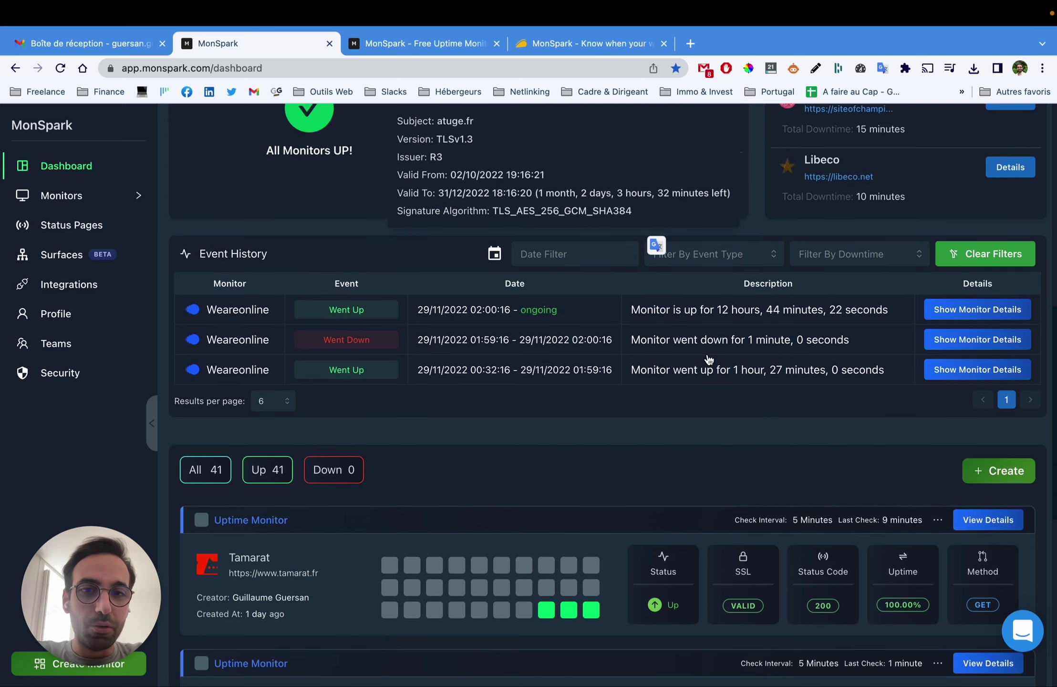
# - Examine the list of uptime monitors, including each site's status, SSL, status code, uptime and daily history
pyautogui.scroll(-9, 646, 390)
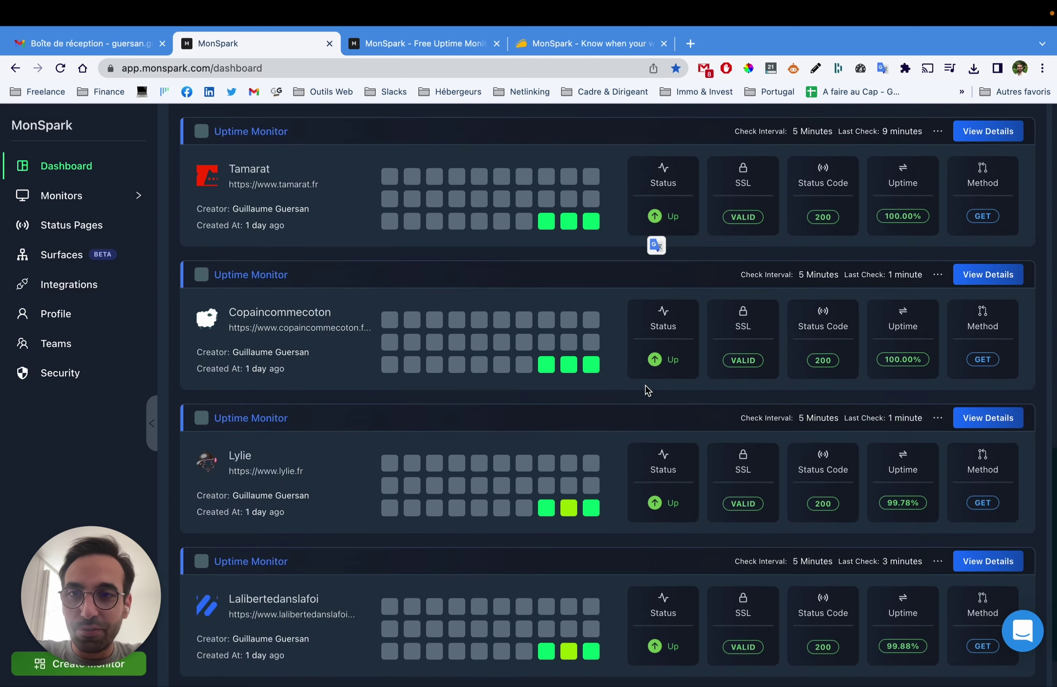
pyautogui.scroll(10, 630, 390)
pyautogui.scroll(-5, 435, 567)
pyautogui.scroll(-2, 332, 531)
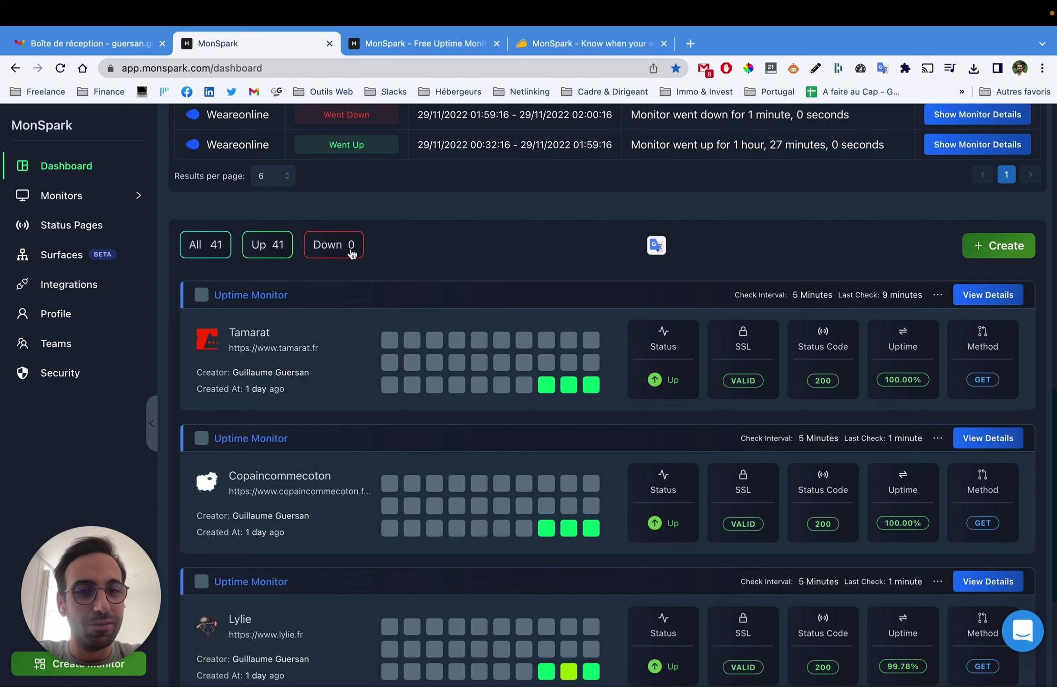
pyautogui.scroll(-2, 705, 456)
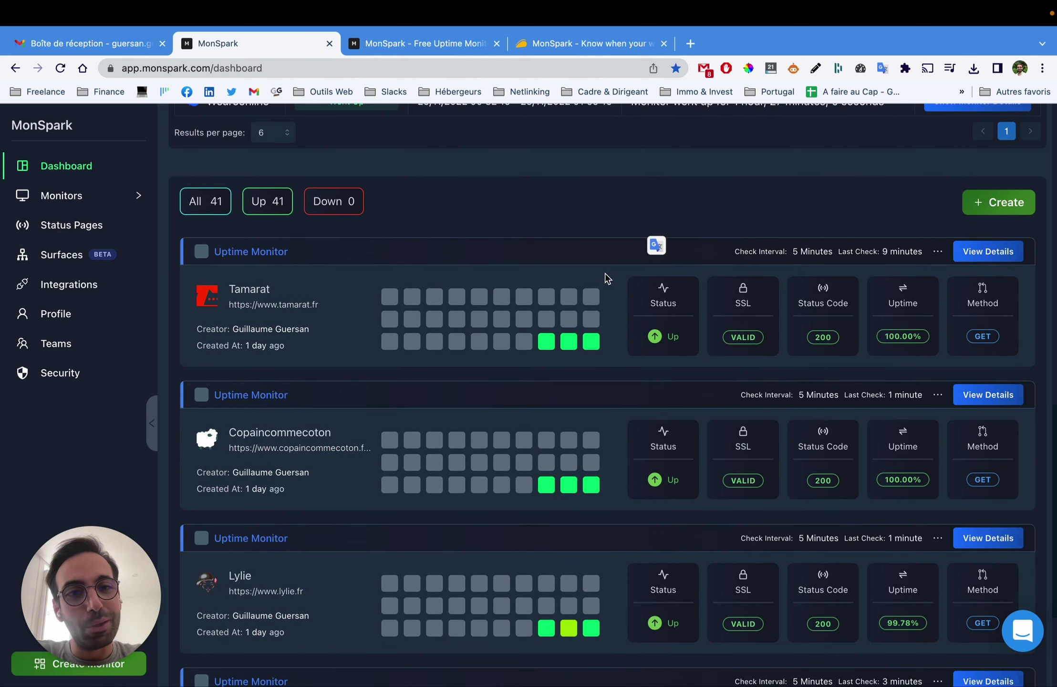
pyautogui.scroll(-1, 749, 317)
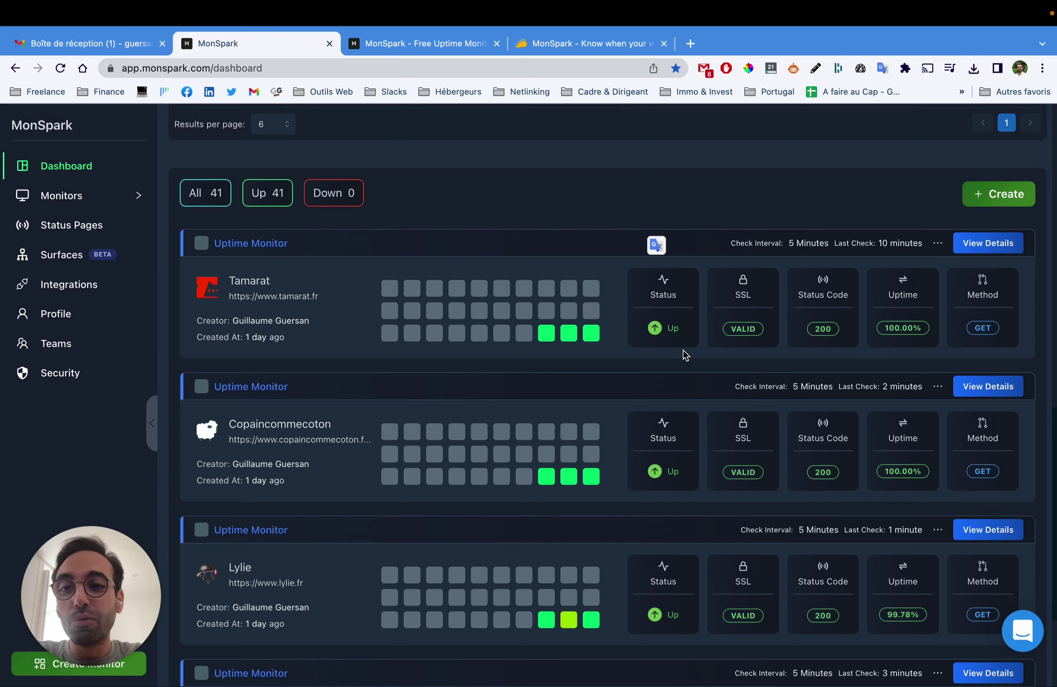
pyautogui.scroll(-3, 855, 334)
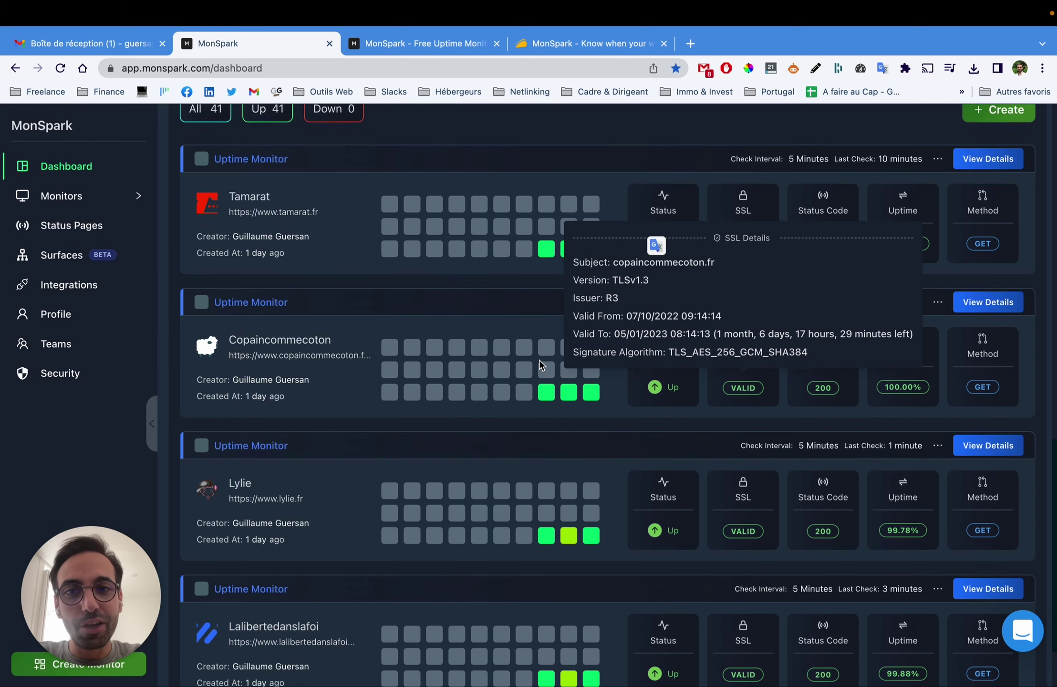
pyautogui.scroll(1, 522, 334)
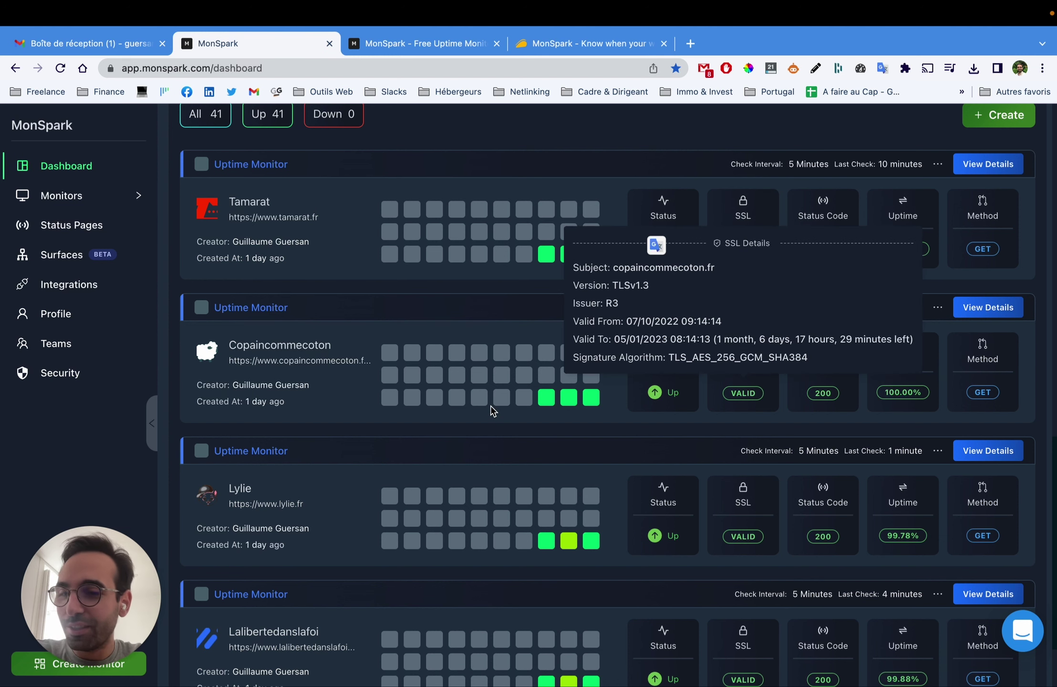
pyautogui.scroll(1, 339, 342)
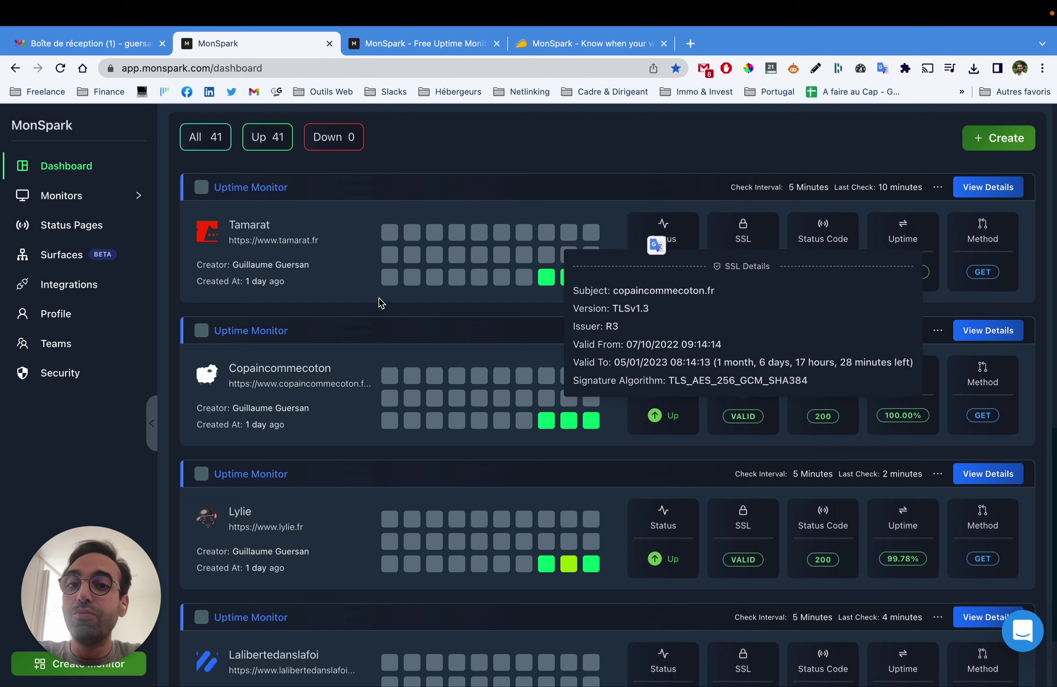
pyautogui.scroll(3, 382, 300)
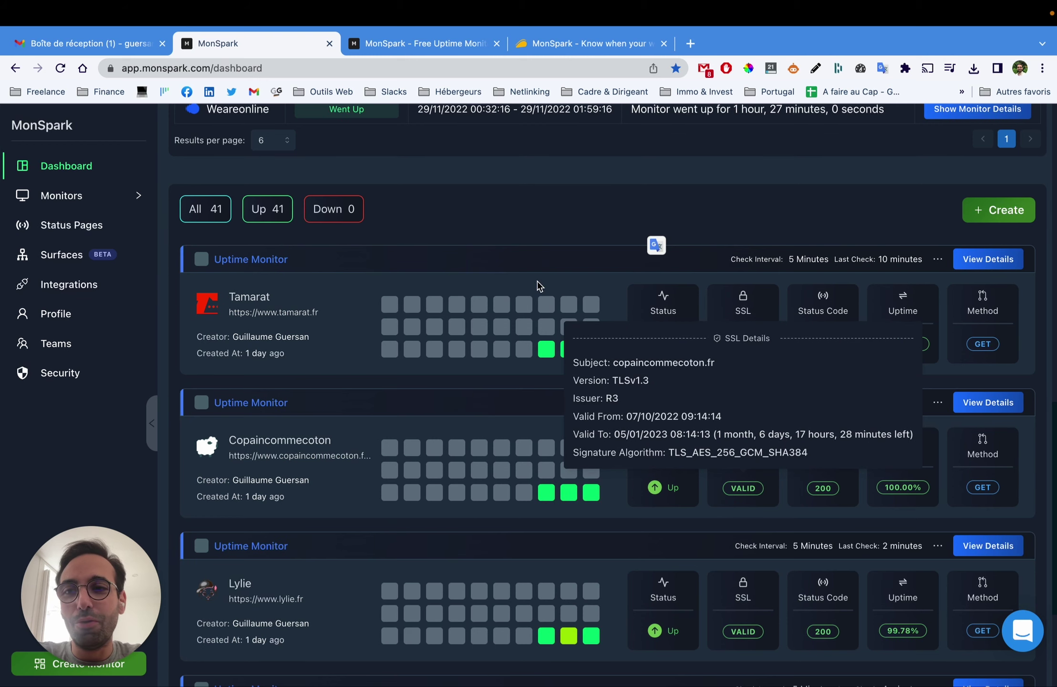
pyautogui.scroll(3, 540, 287)
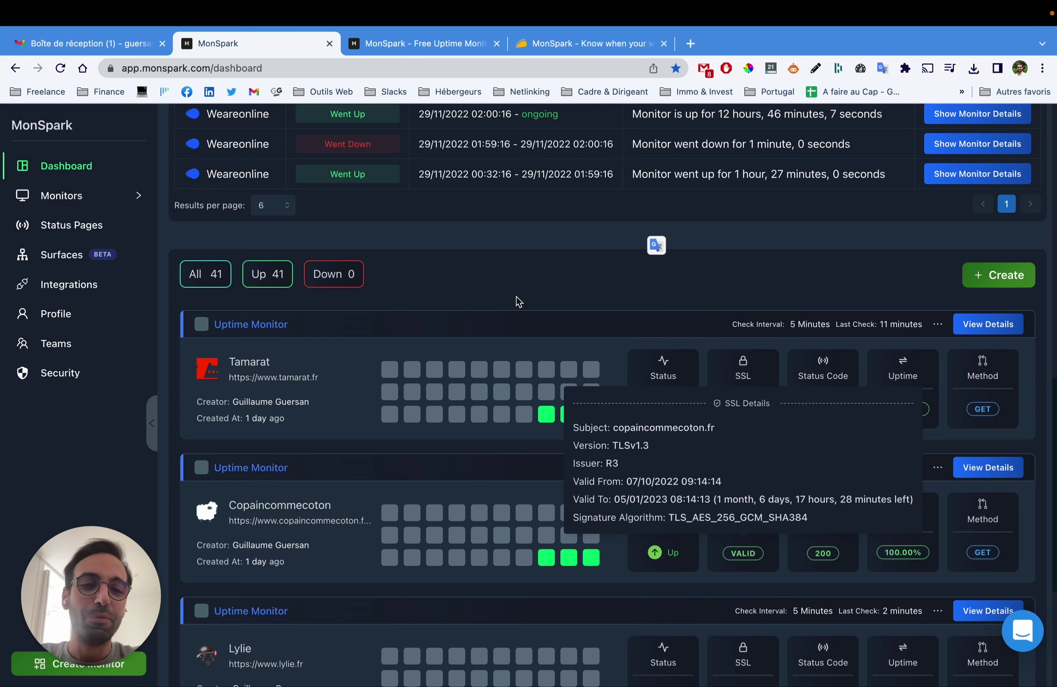
pyautogui.scroll(-1, 396, 425)
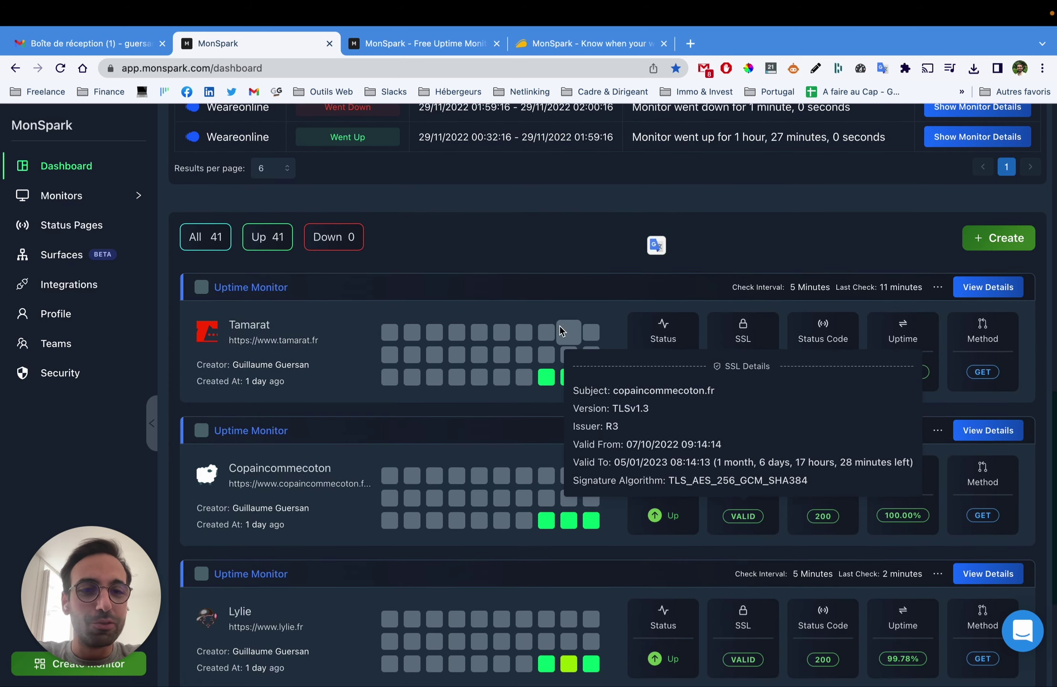
pyautogui.scroll(10, 654, 238)
pyautogui.scroll(-6, 786, 451)
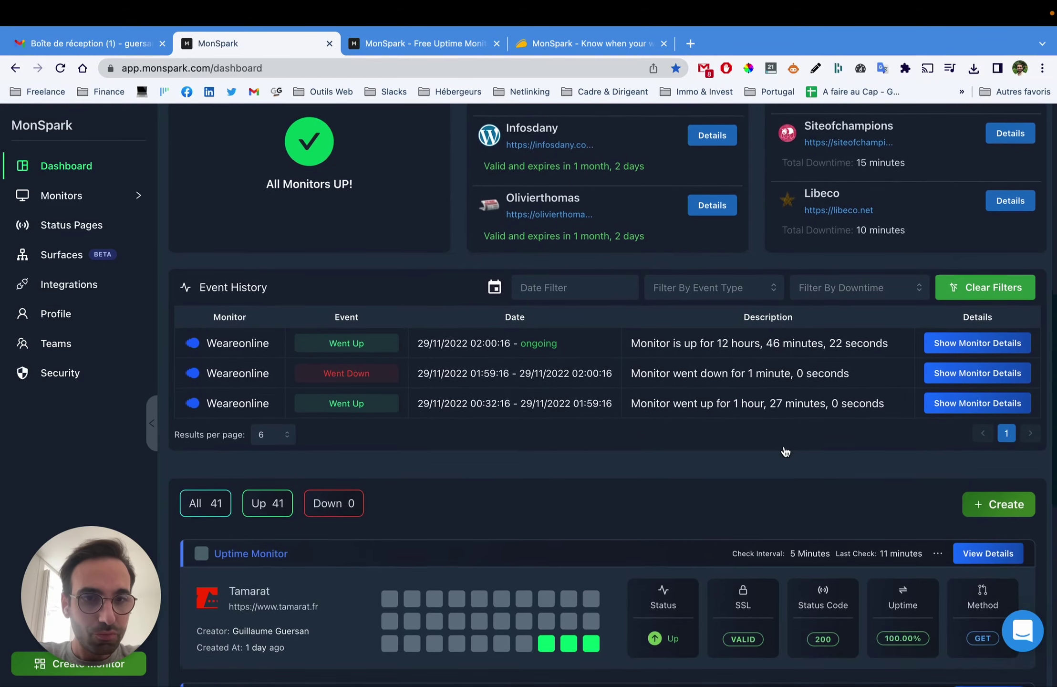
pyautogui.scroll(-8, 786, 451)
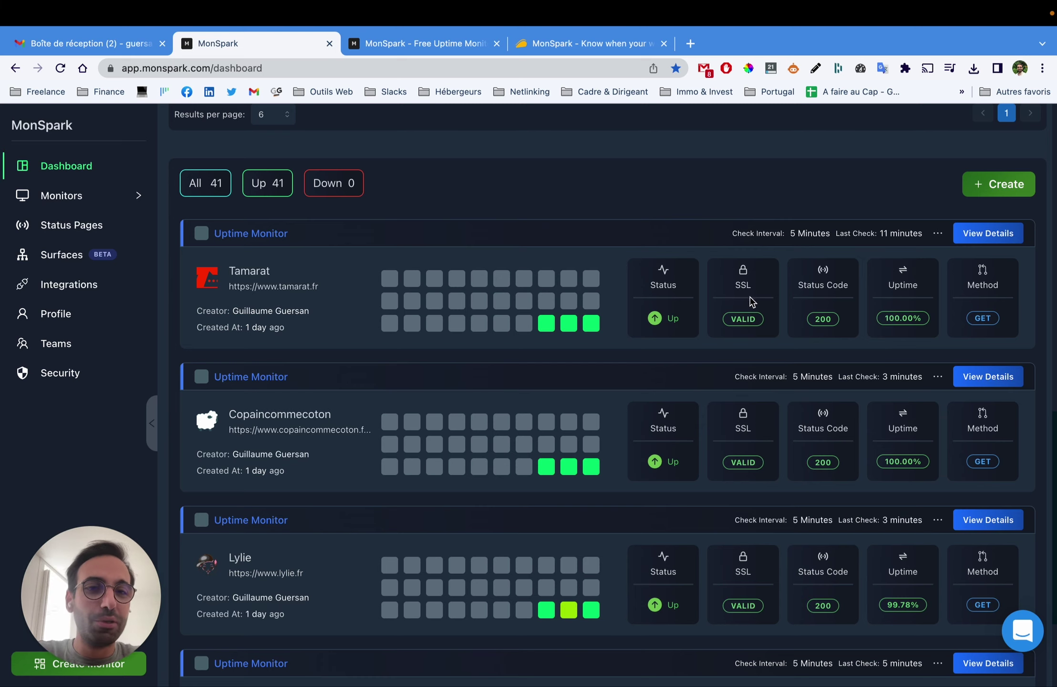
pyautogui.scroll(7, 752, 301)
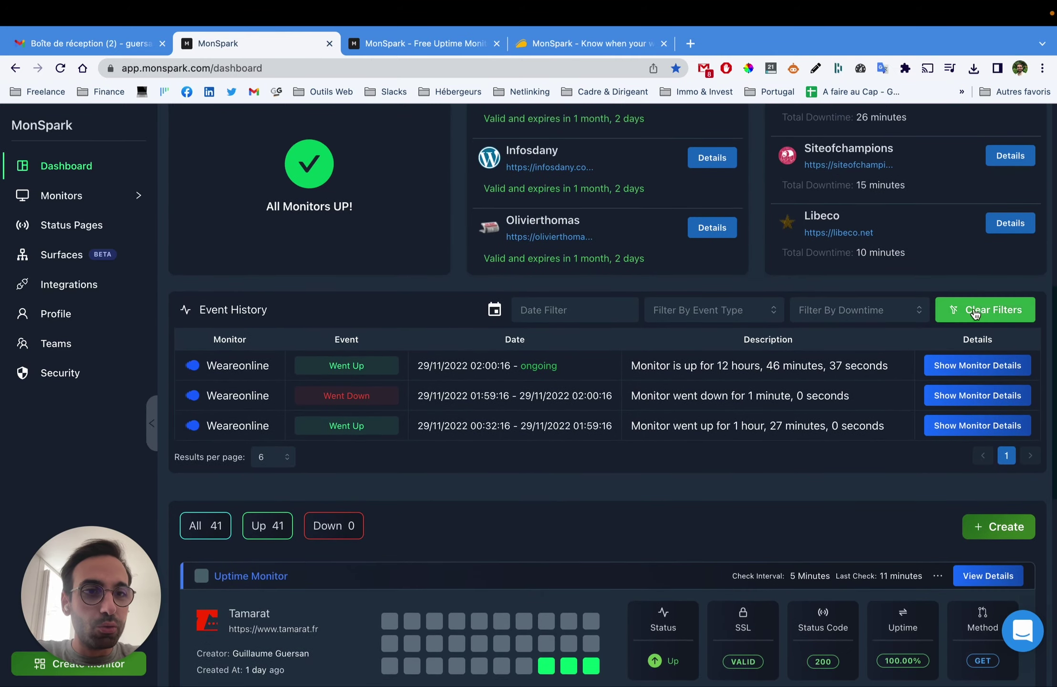
# - Go to the Uptime Monitor page and start creating a new uptime monitor
pyautogui.scroll(10, 976, 313)
pyautogui.click(63, 197)
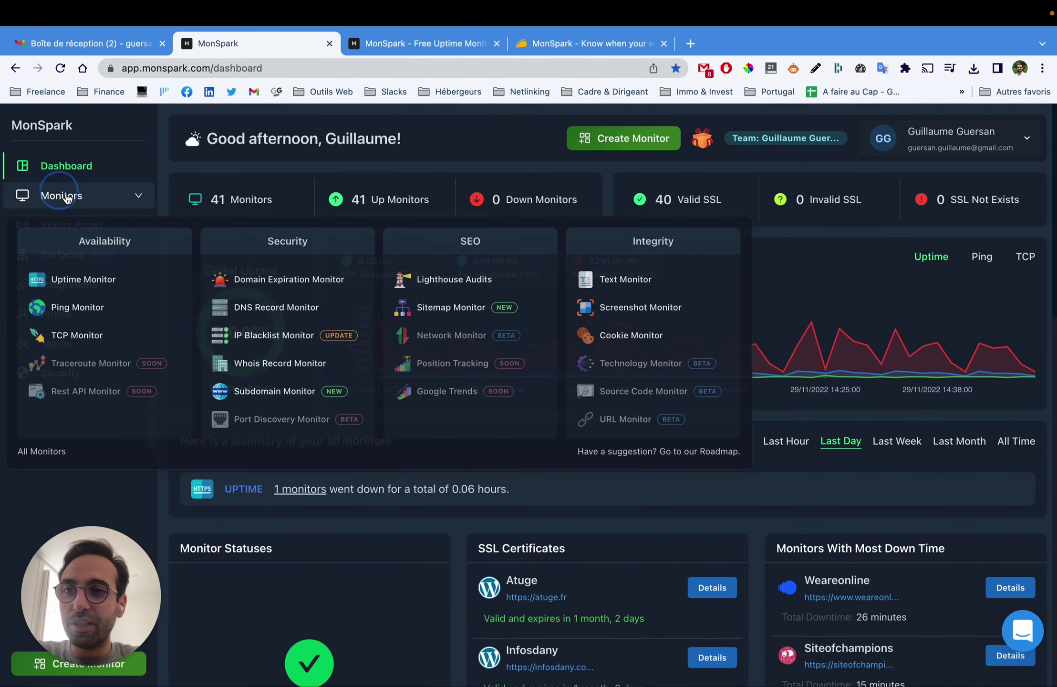
pyautogui.click(59, 280)
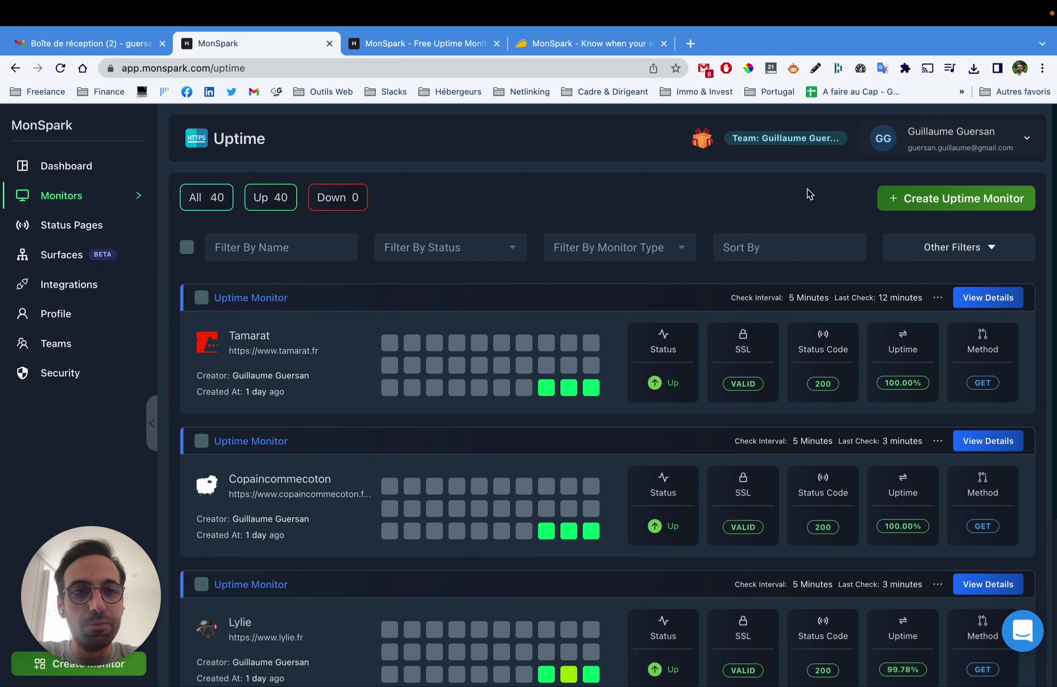
pyautogui.click(935, 198)
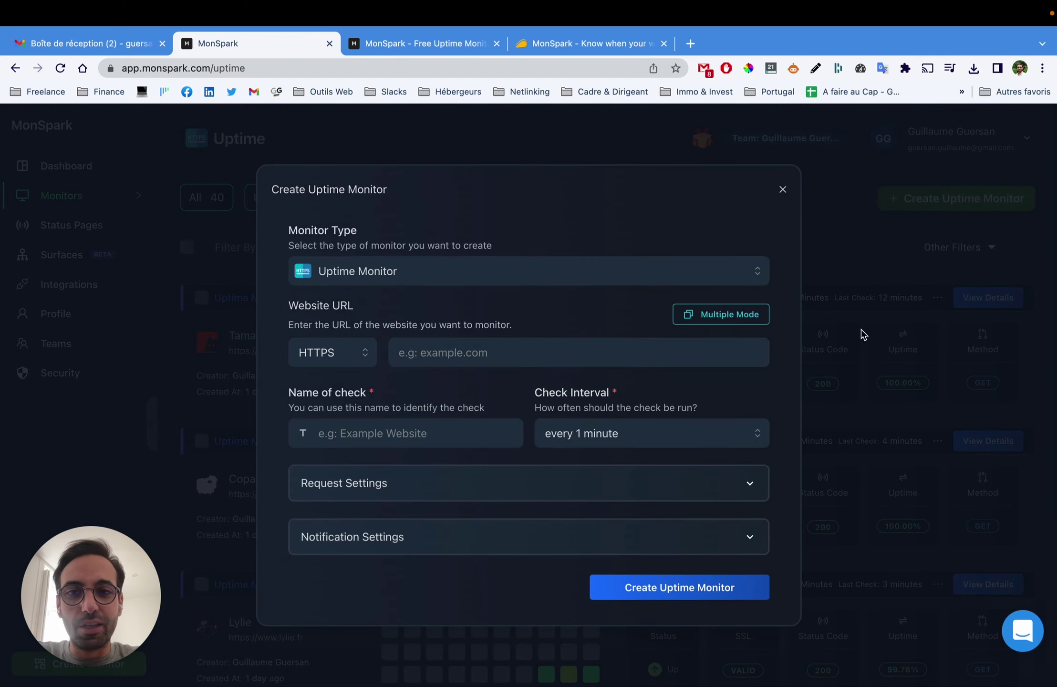
# - Review the website URL, protocol, check name and check interval options of the new uptime monitor
pyautogui.click(425, 351)
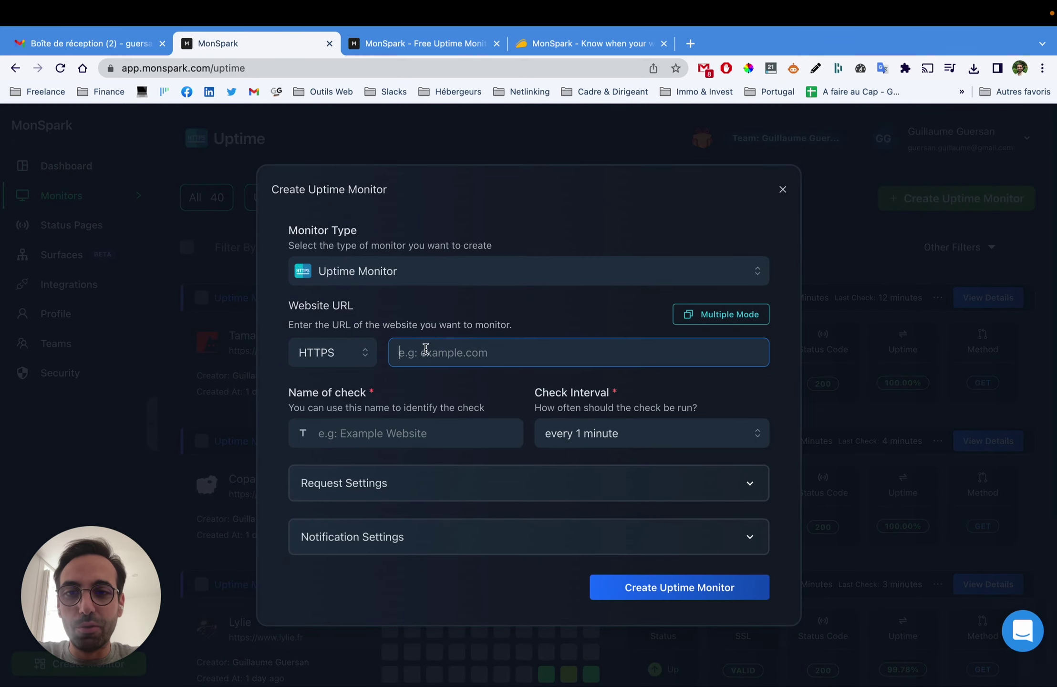
pyautogui.click(339, 354)
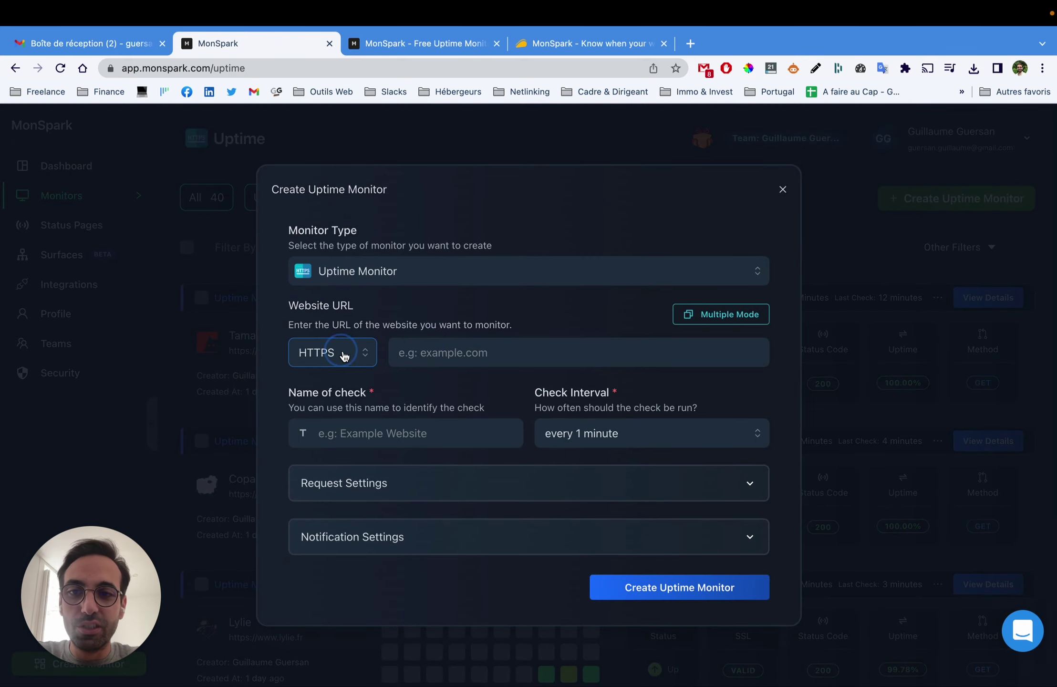
pyautogui.click(558, 313)
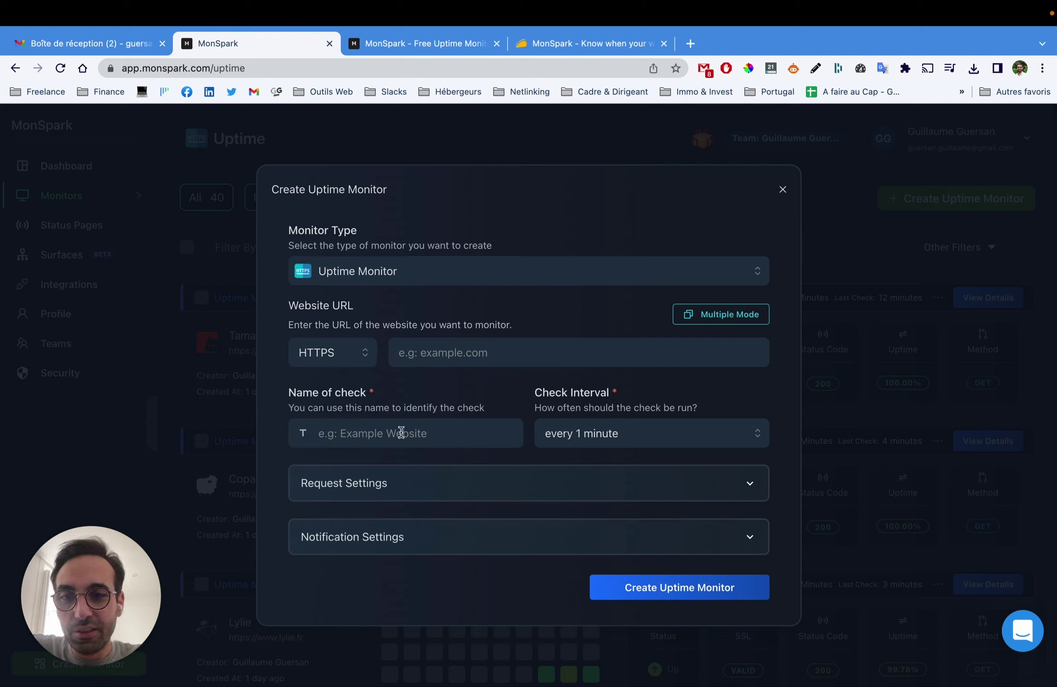
pyautogui.click(367, 434)
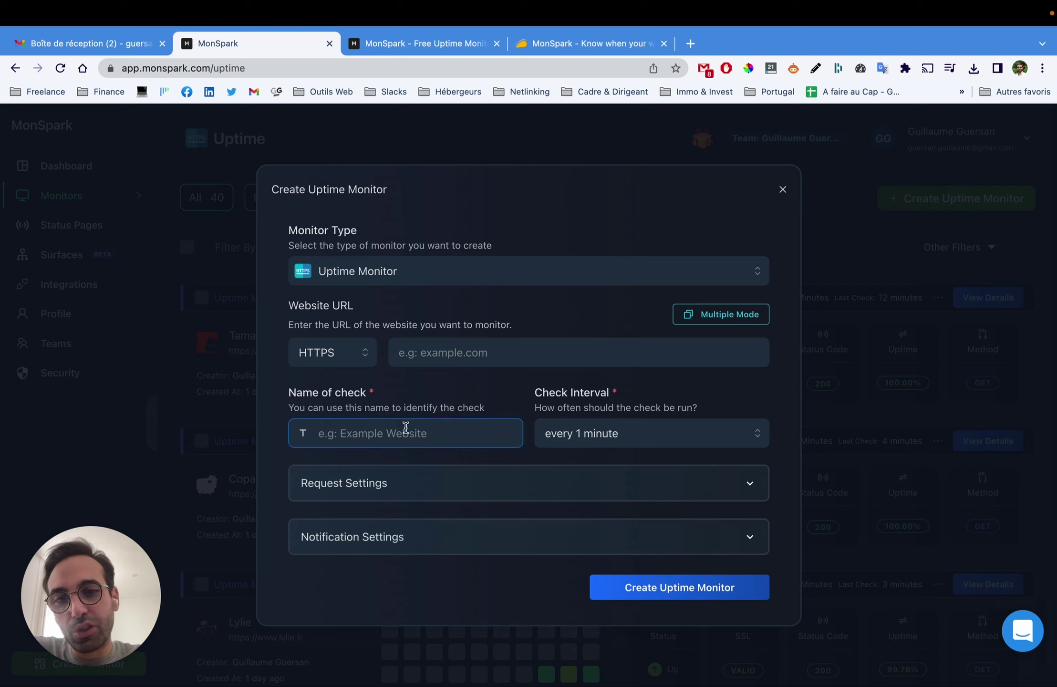
pyautogui.click(610, 440)
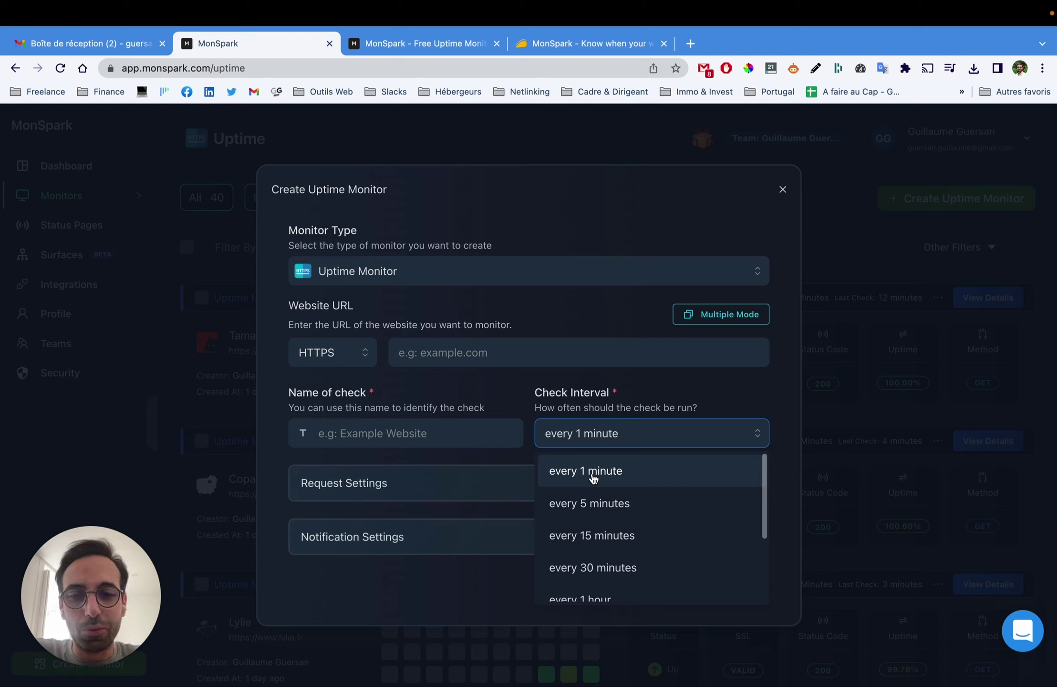
pyautogui.scroll(-2, 604, 499)
pyautogui.scroll(2, 605, 494)
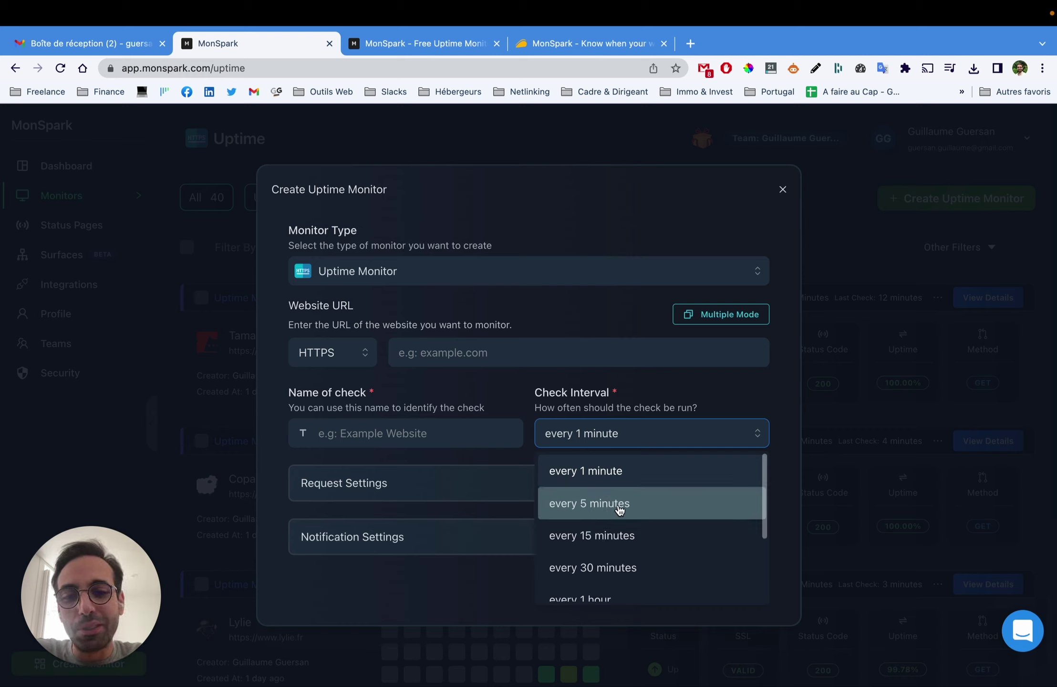
pyautogui.scroll(-3, 620, 506)
pyautogui.scroll(3, 607, 491)
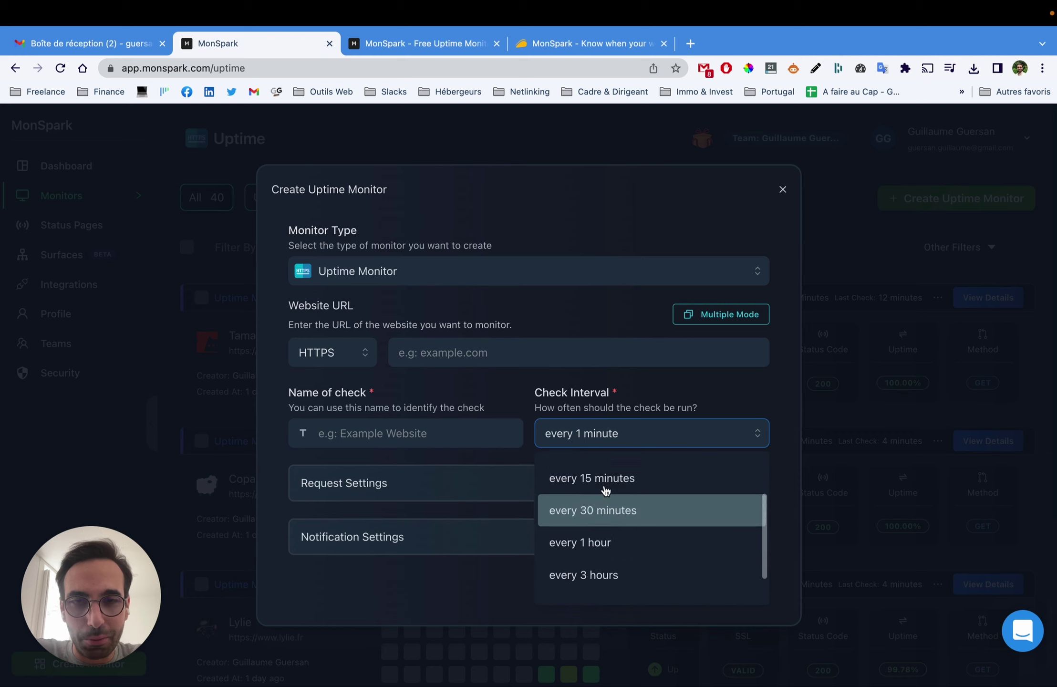
pyautogui.click(568, 312)
# - Examine the uptime monitor's request settings, including location, HTTP method, timeout, number of checks, redirection, DNS and status codes
pyautogui.click(402, 496)
pyautogui.scroll(-3, 479, 508)
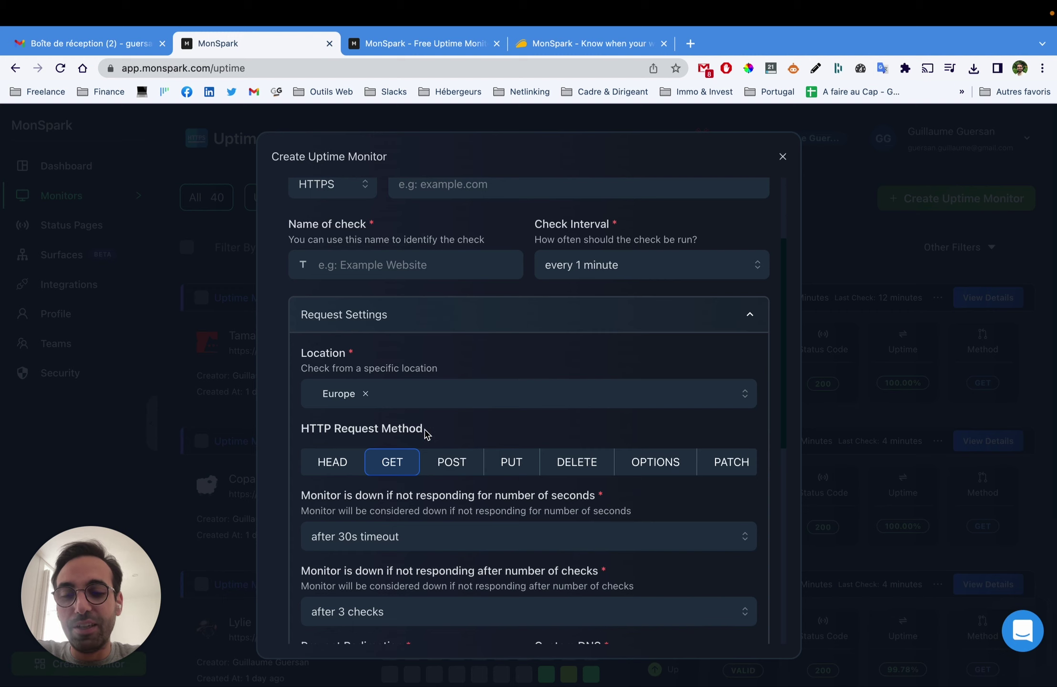
pyautogui.scroll(-1, 477, 428)
pyautogui.scroll(-6, 477, 428)
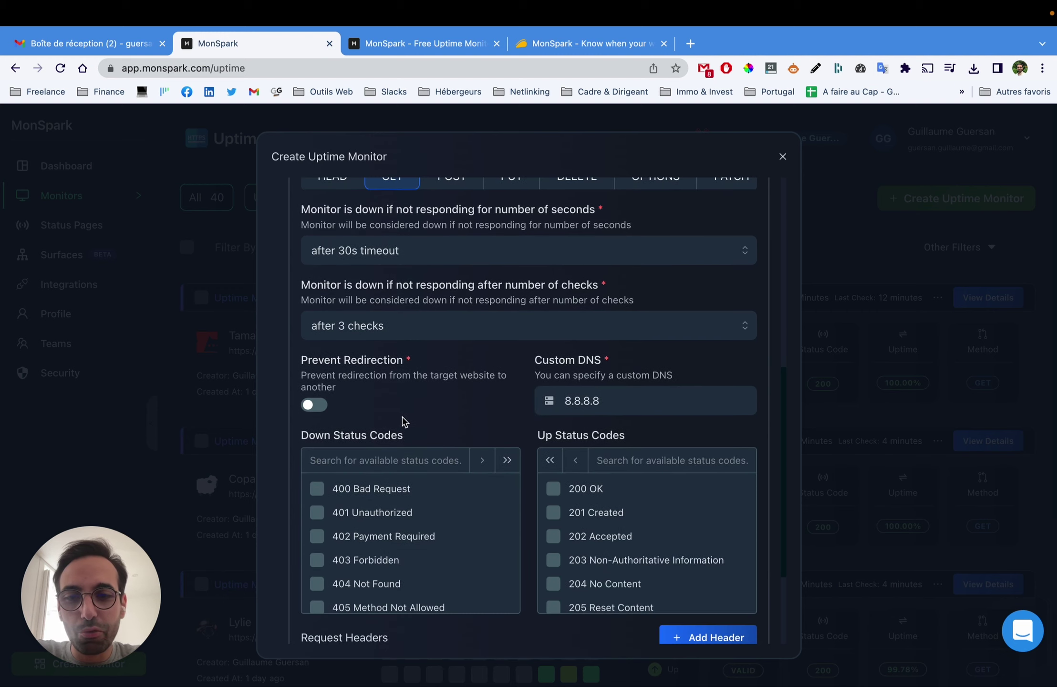
pyautogui.scroll(-3, 444, 484)
pyautogui.scroll(7, 391, 293)
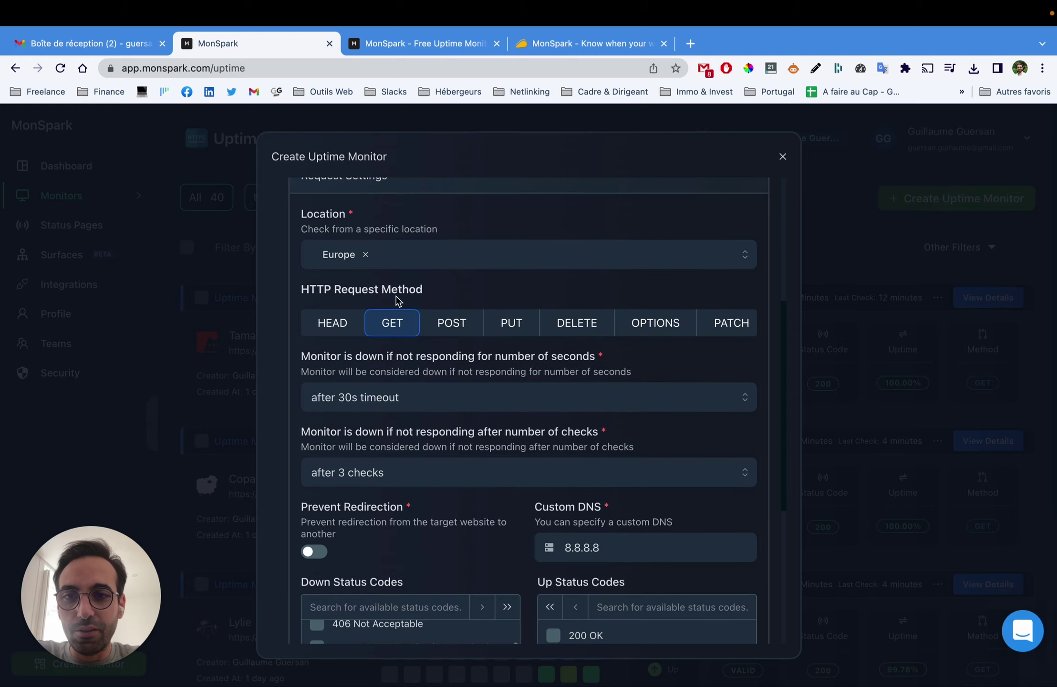
pyautogui.click(466, 356)
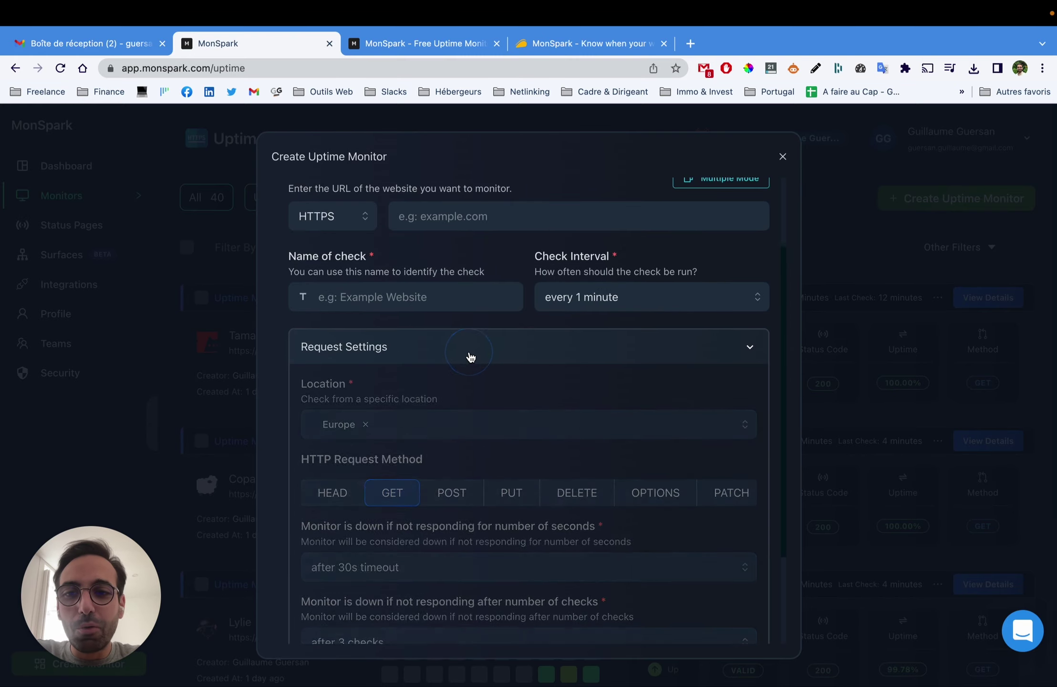
# - Examine the uptime monitor's notification settings for email recipients, third-party integrations, test notifications and SSL certificate expiry
pyautogui.click(427, 542)
pyautogui.scroll(-4, 434, 530)
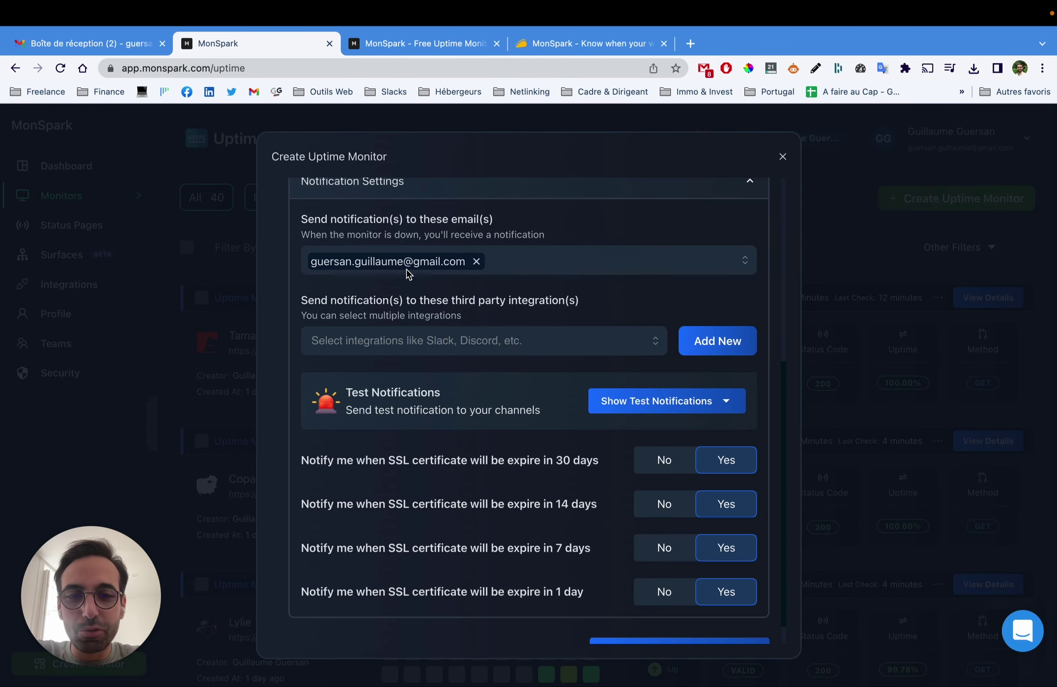
pyautogui.scroll(2, 497, 338)
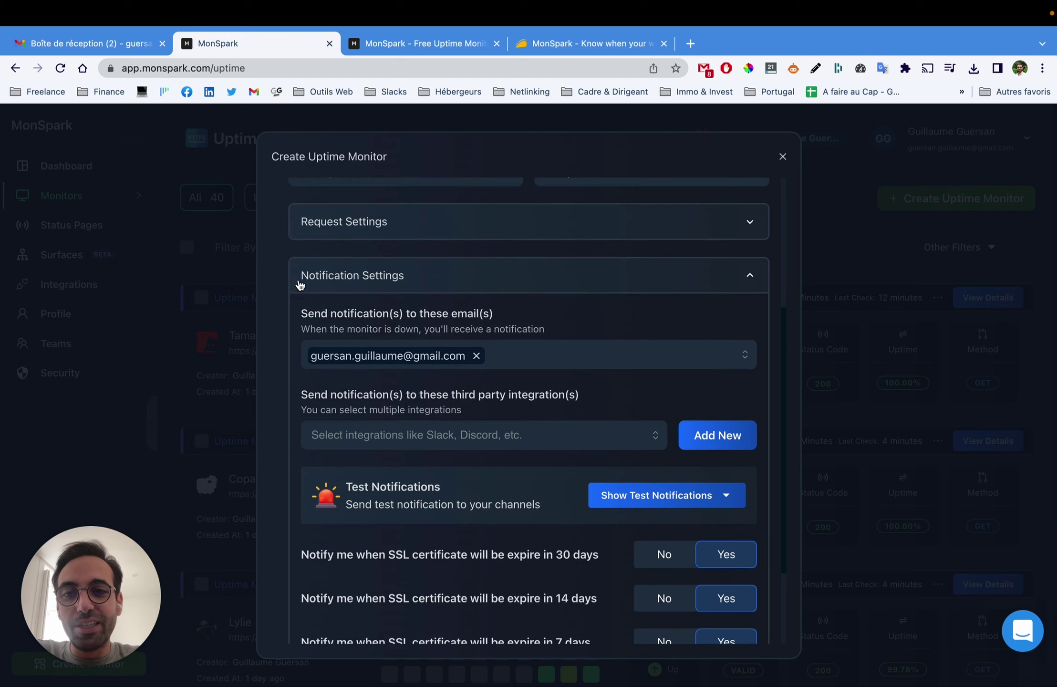
pyautogui.scroll(-1, 416, 320)
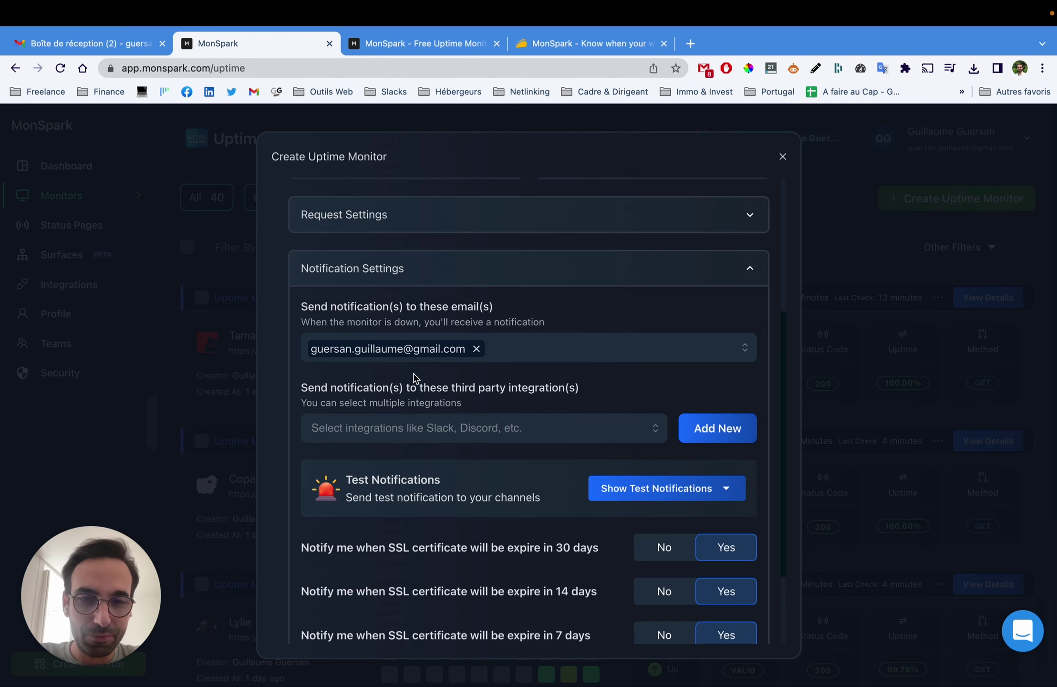
pyautogui.scroll(-5, 413, 377)
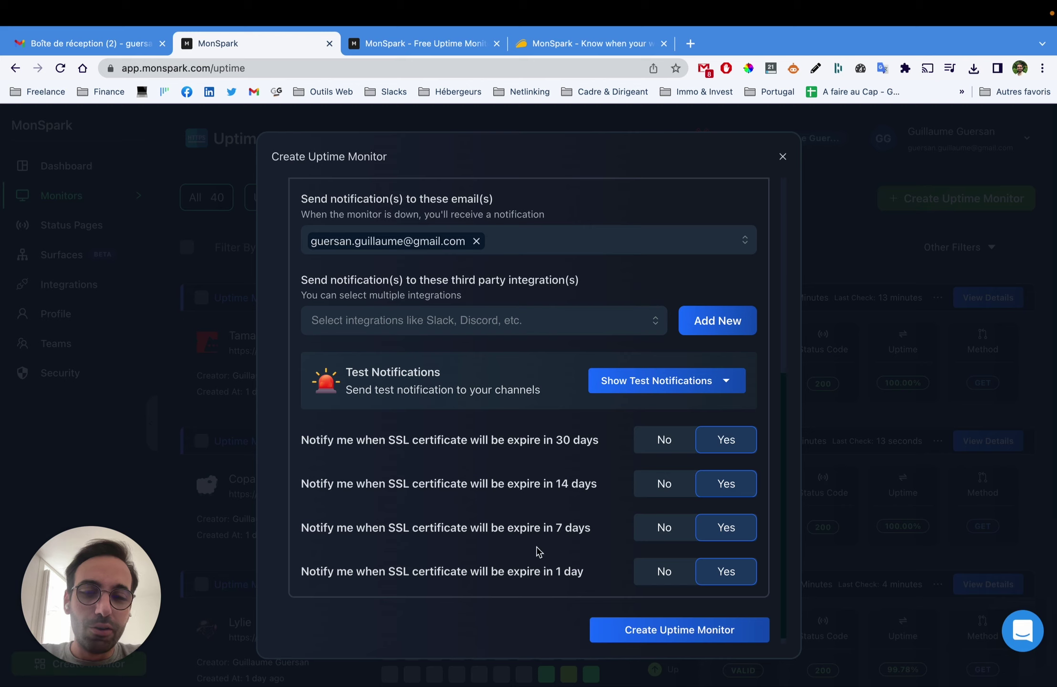
# - Turn off the SSL certificate expiry notifications for 30 days, 14 days, 7 days and 1 day
pyautogui.click(668, 572)
pyautogui.click(673, 529)
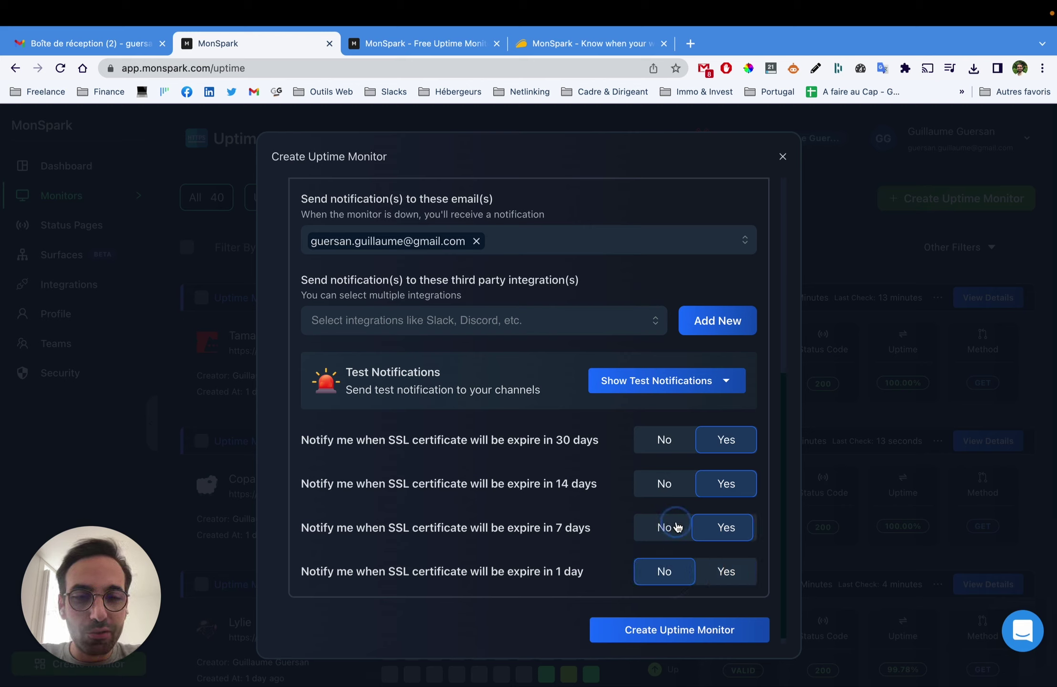
pyautogui.click(668, 484)
pyautogui.click(670, 432)
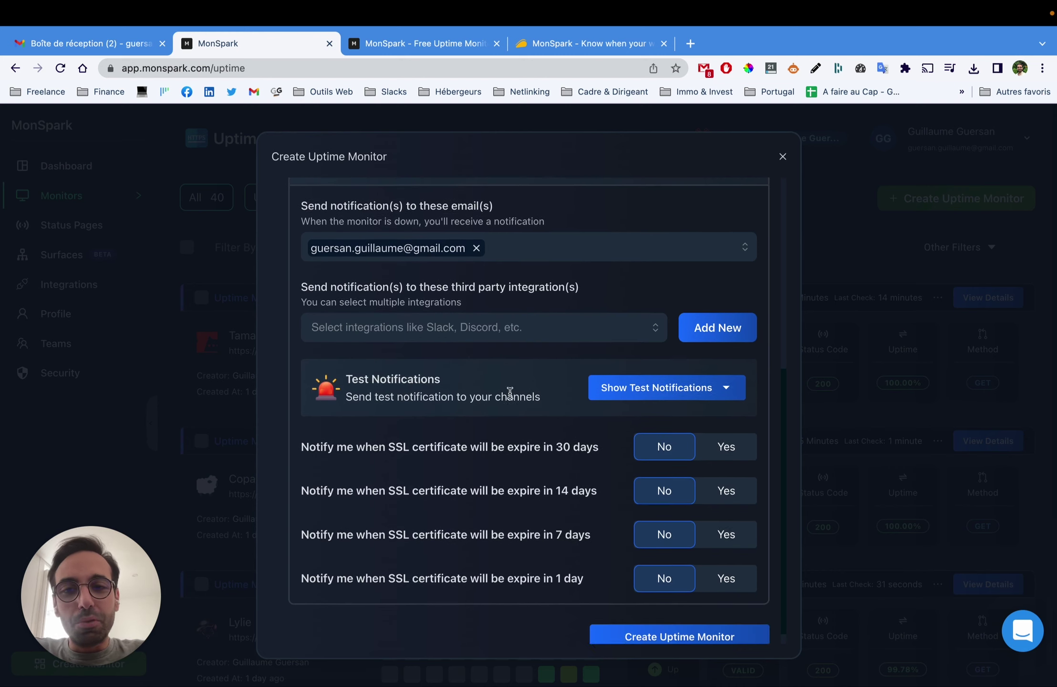
# - Check the available monitor types and close the uptime monitor form without creating a monitor
pyautogui.scroll(10, 506, 396)
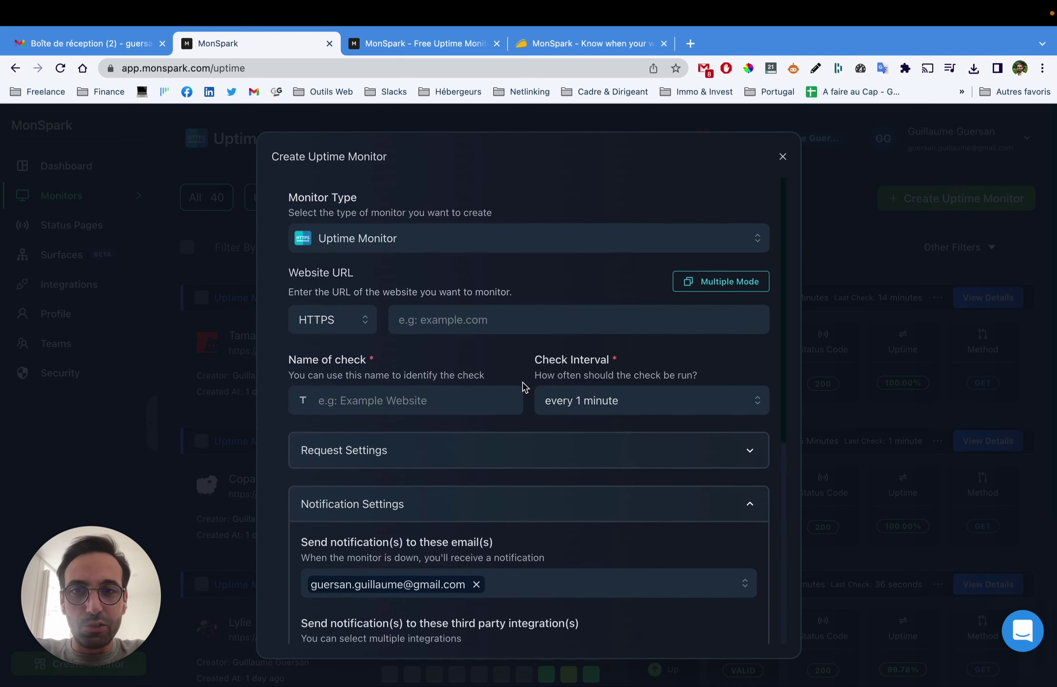
pyautogui.click(614, 242)
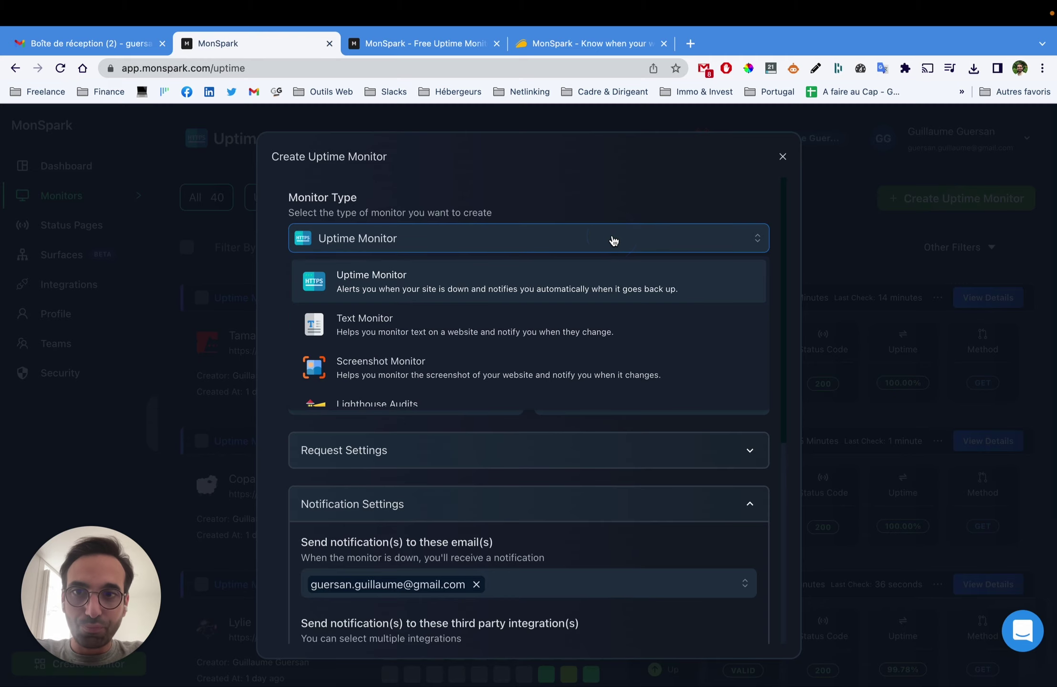
pyautogui.click(628, 214)
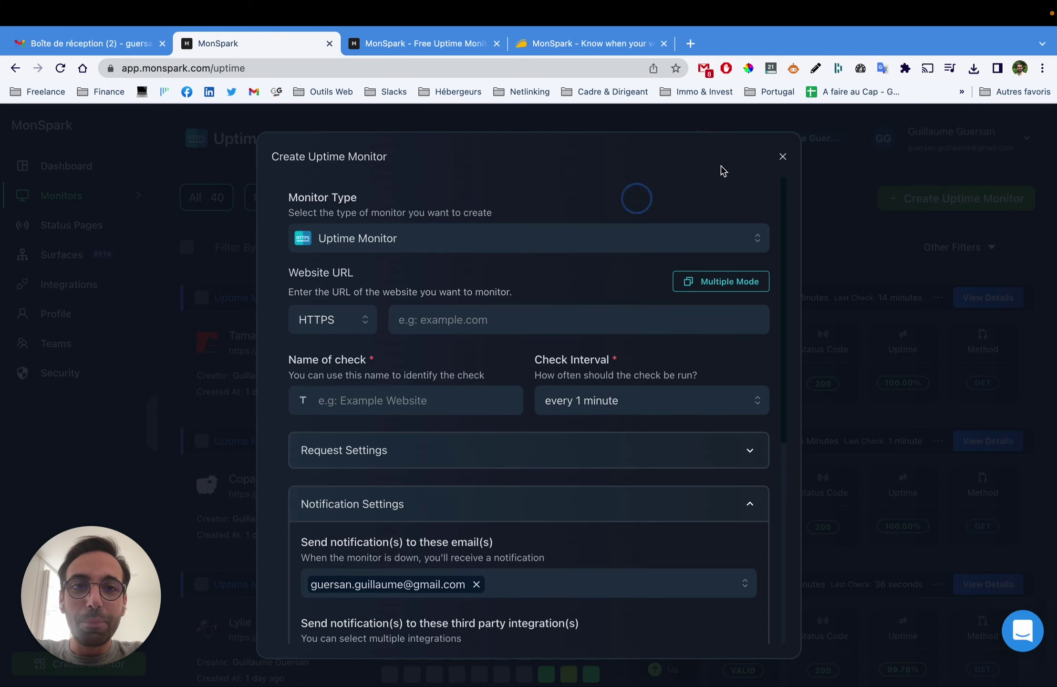
pyautogui.click(783, 158)
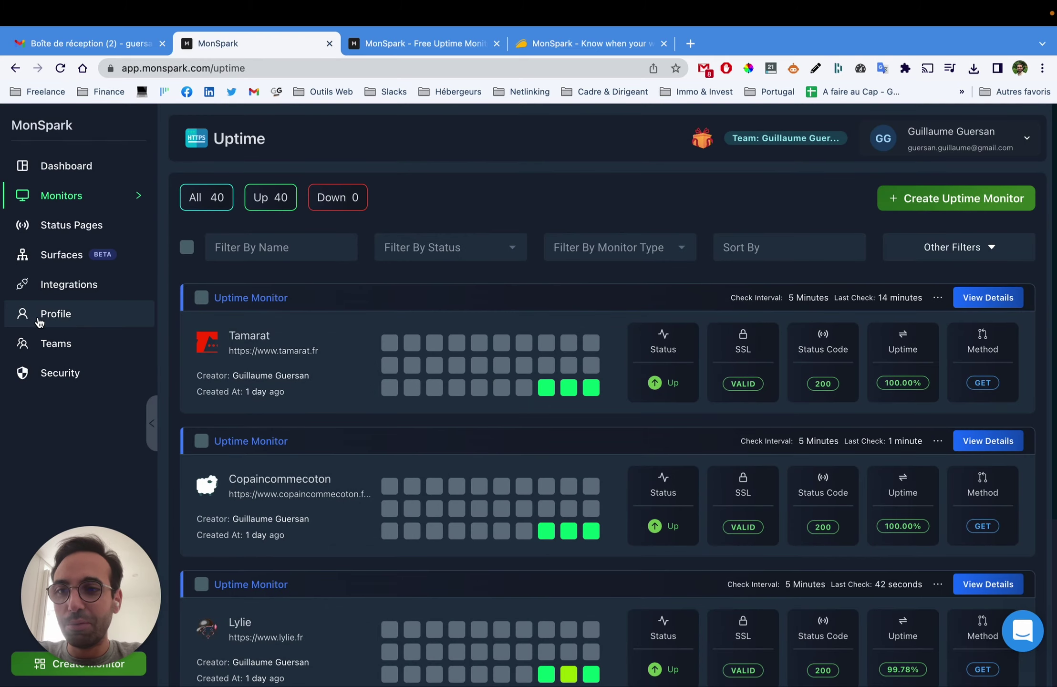
# - Go to the Screenshot Monitor page, start creating a new screenshot monitor and open its built-in browser
pyautogui.click(66, 196)
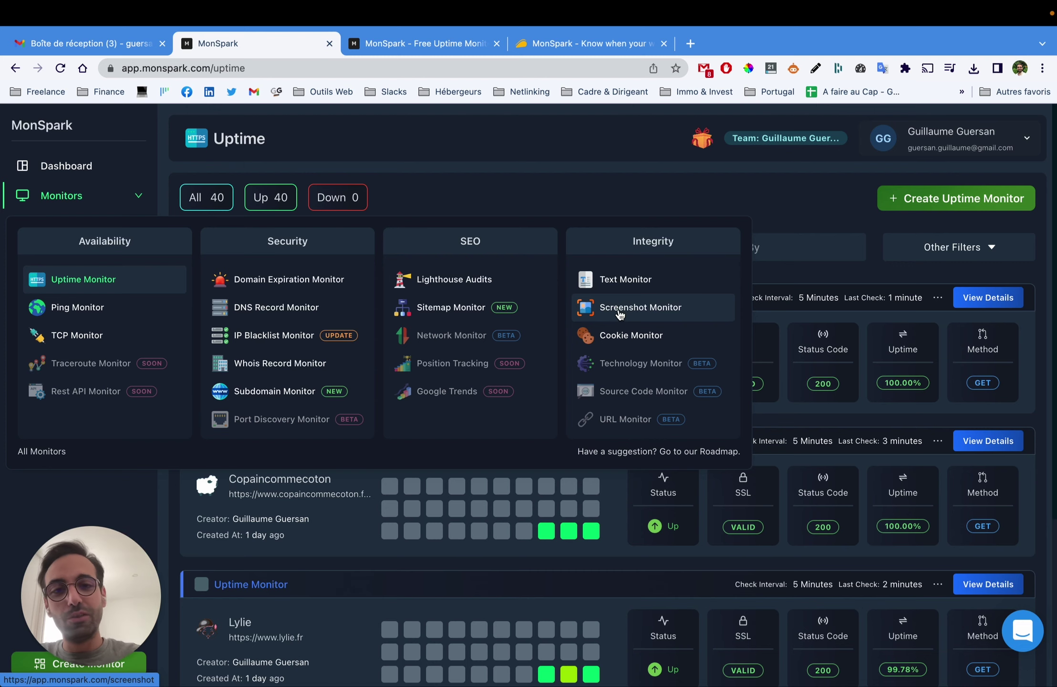
pyautogui.click(620, 313)
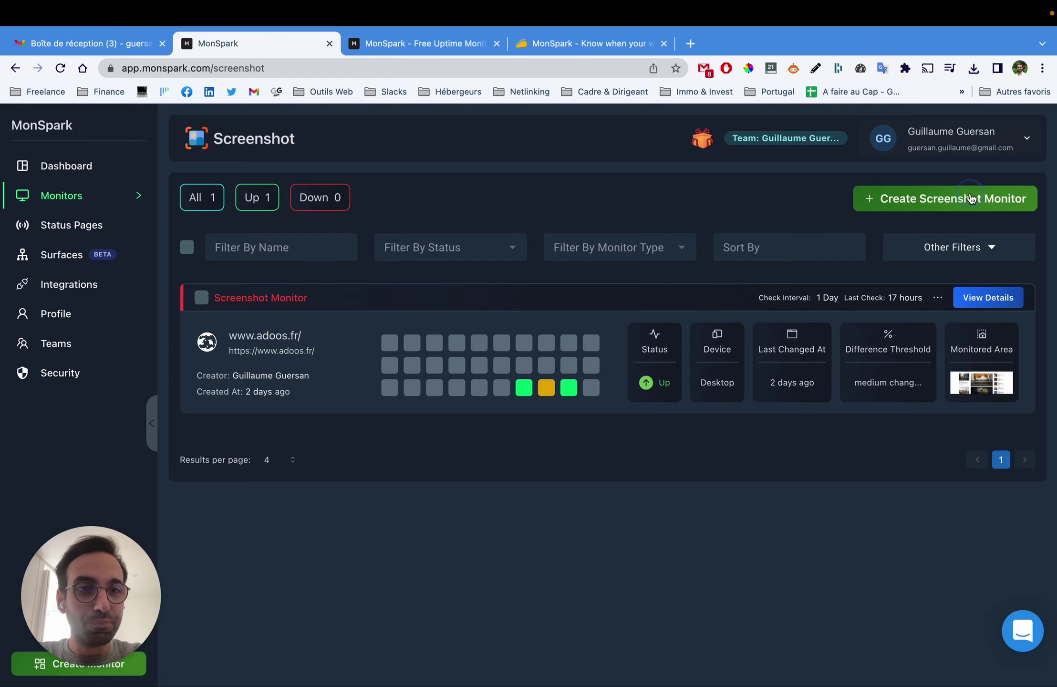
pyautogui.click(994, 206)
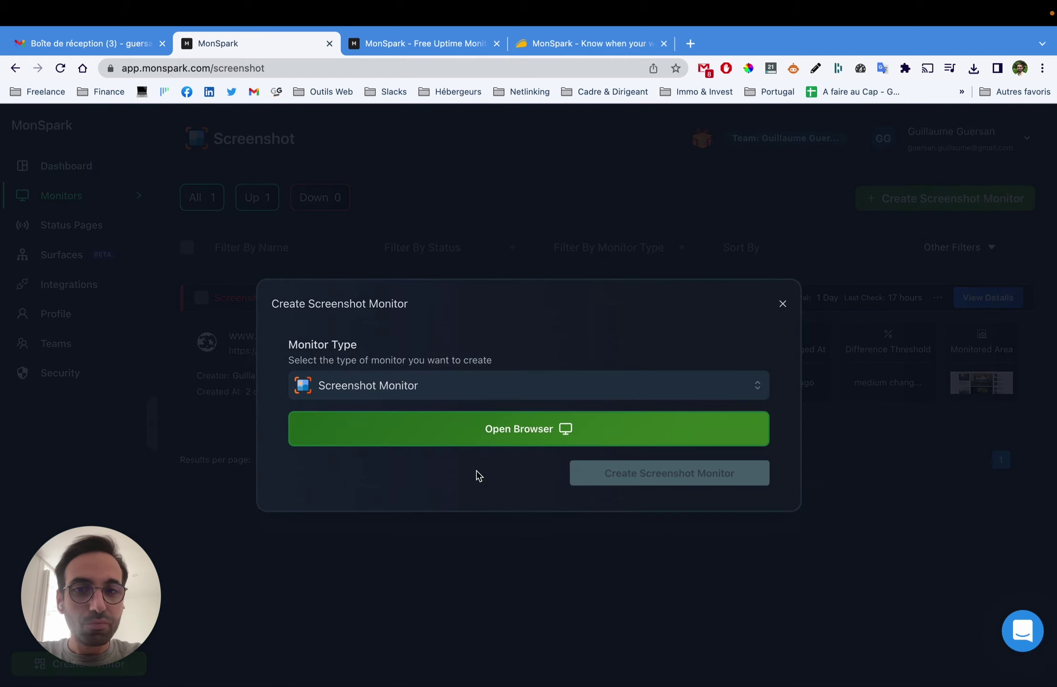
pyautogui.click(492, 435)
# - Enter the owner's personal website address with https in the screenshot browser and load the site
pyautogui.click(204, 180)
pyautogui.write('htt')
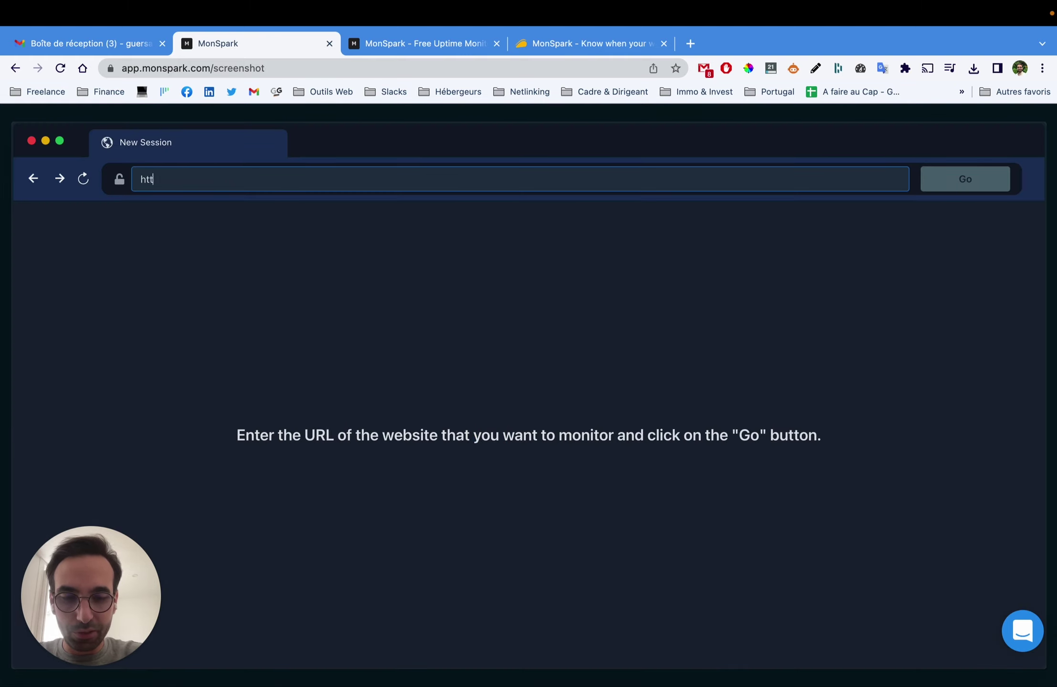
pyautogui.write('ps://guersang')
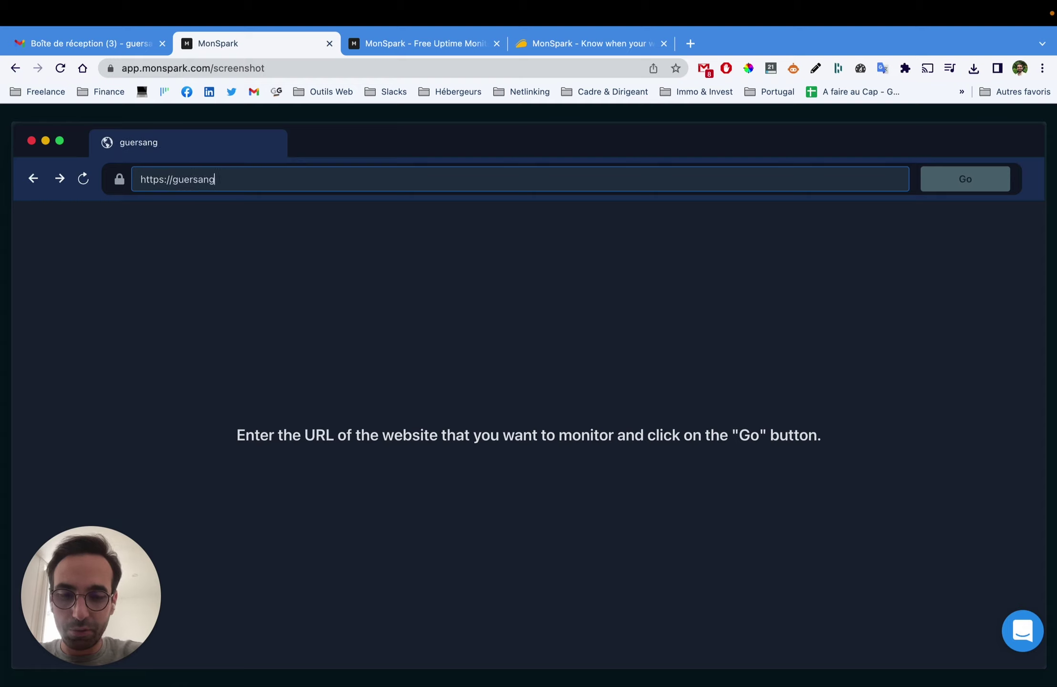
pyautogui.write('uillaume.com')
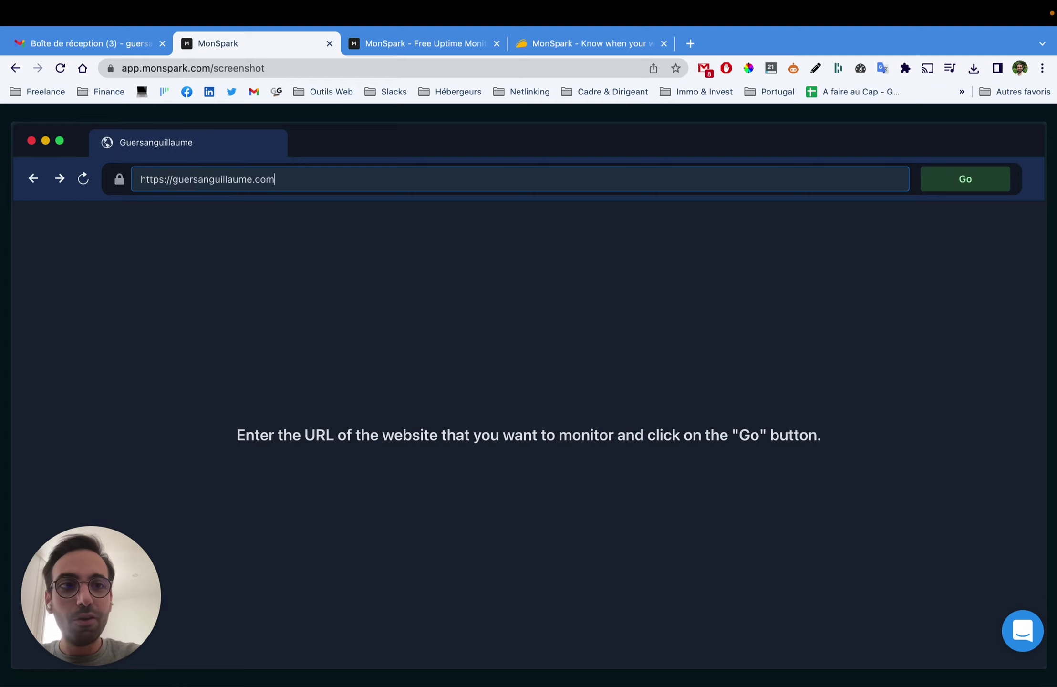
pyautogui.click(971, 185)
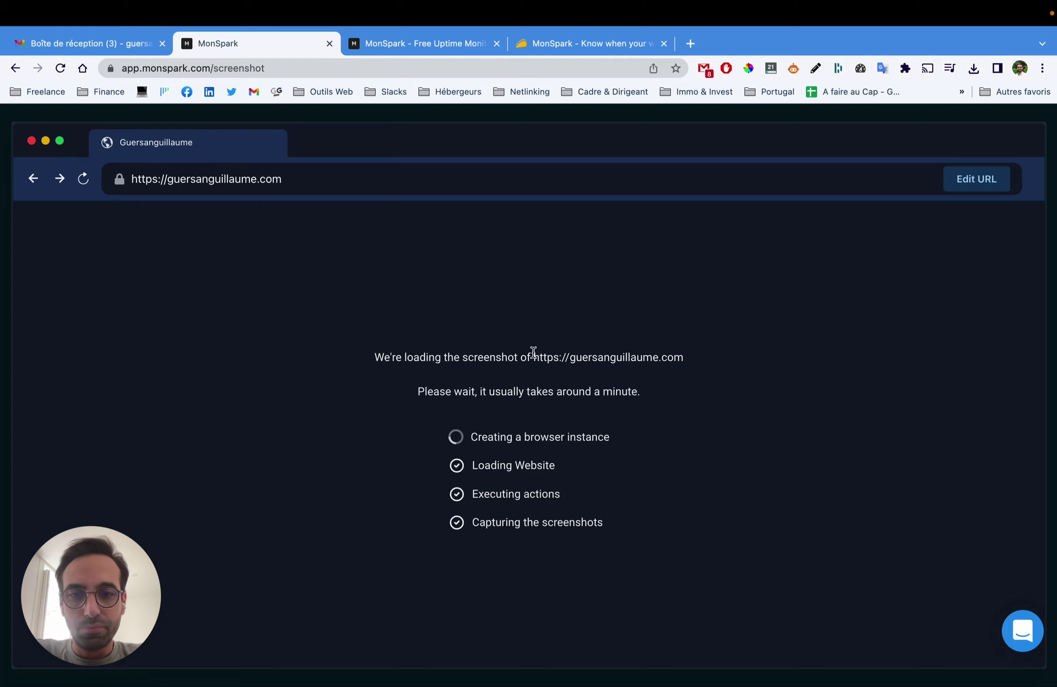
# - Open the entered website in a new browser tab, look over its home page and return to the screenshot session
pyautogui.scroll(-1, 486, 436)
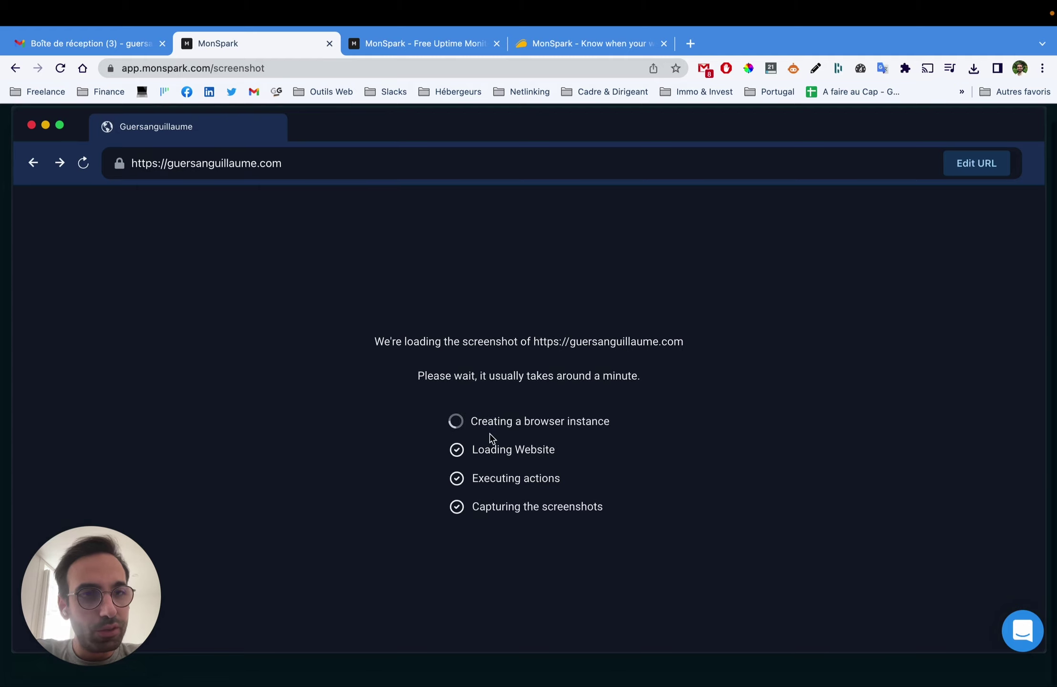
pyautogui.scroll(1, 489, 437)
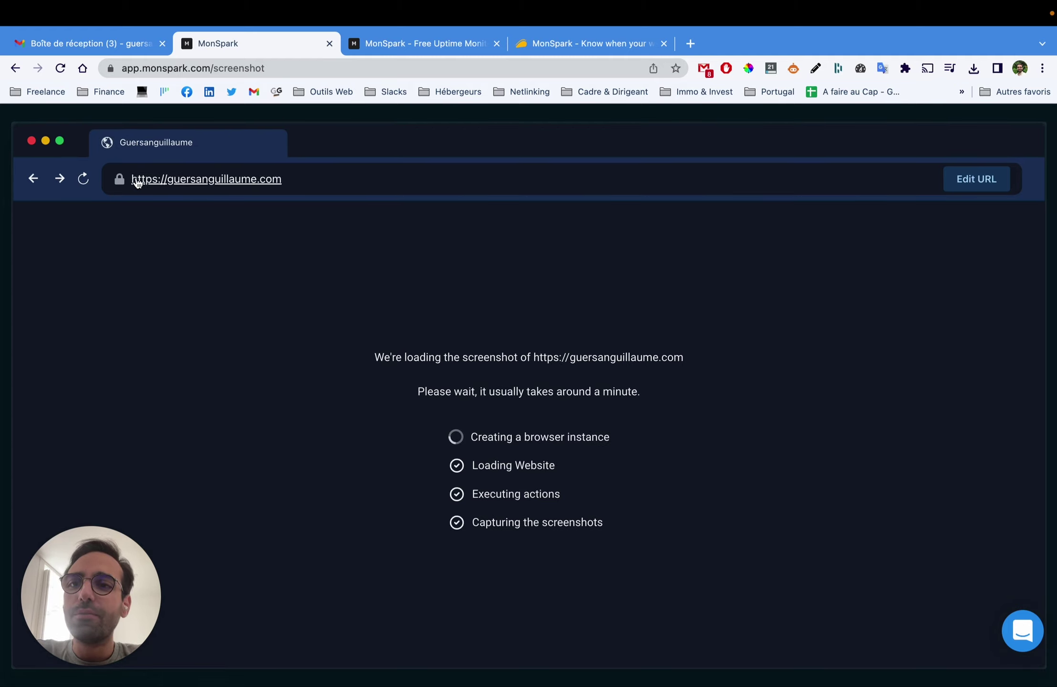
pyautogui.rightClick(222, 184)
pyautogui.click(260, 191)
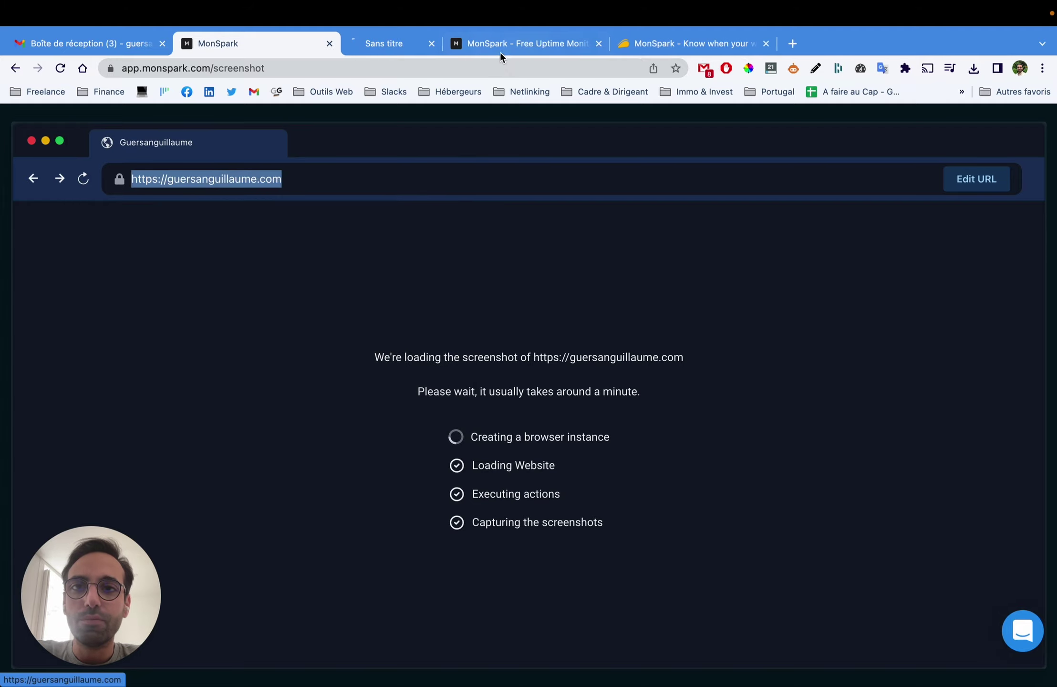
pyautogui.click(393, 48)
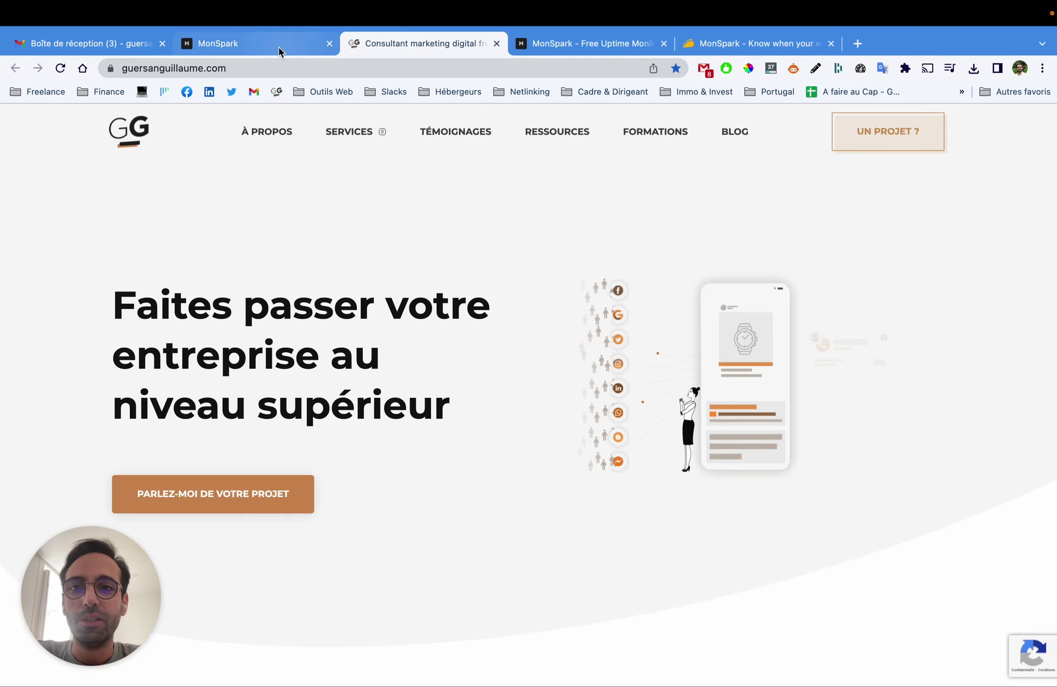
pyautogui.scroll(-5, 597, 430)
pyautogui.scroll(5, 615, 417)
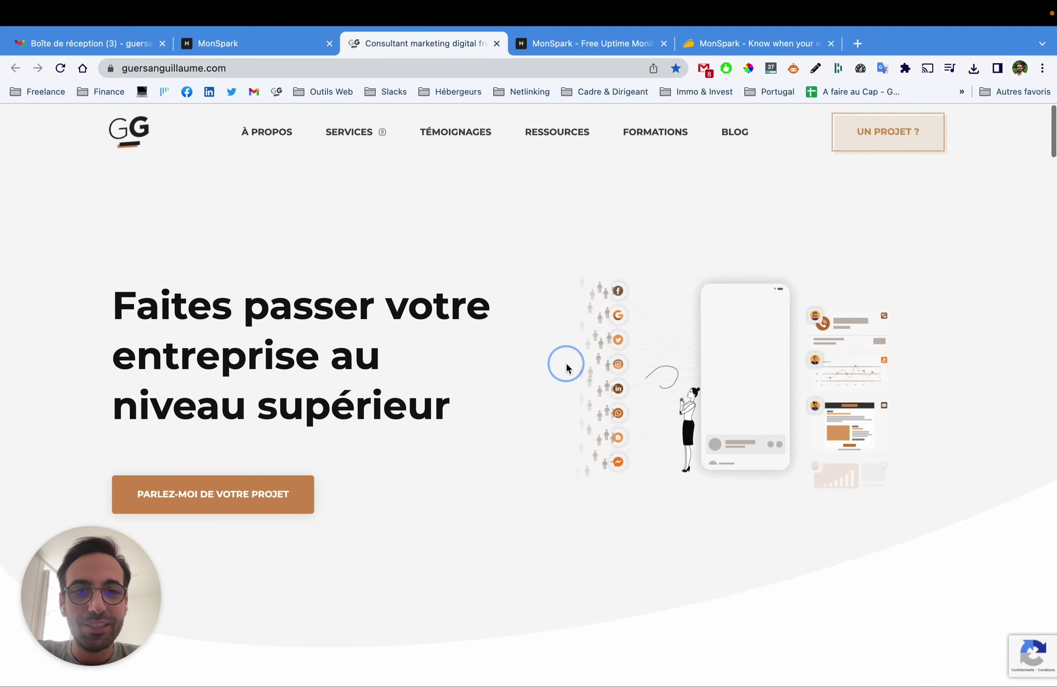
pyautogui.click(264, 51)
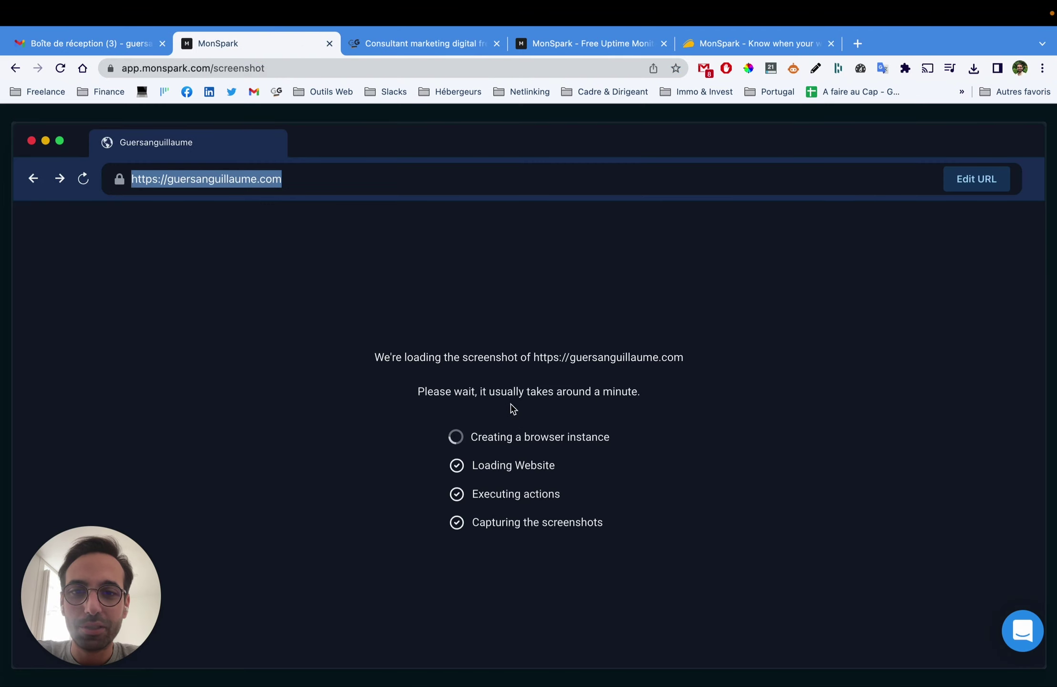
pyautogui.click(299, 179)
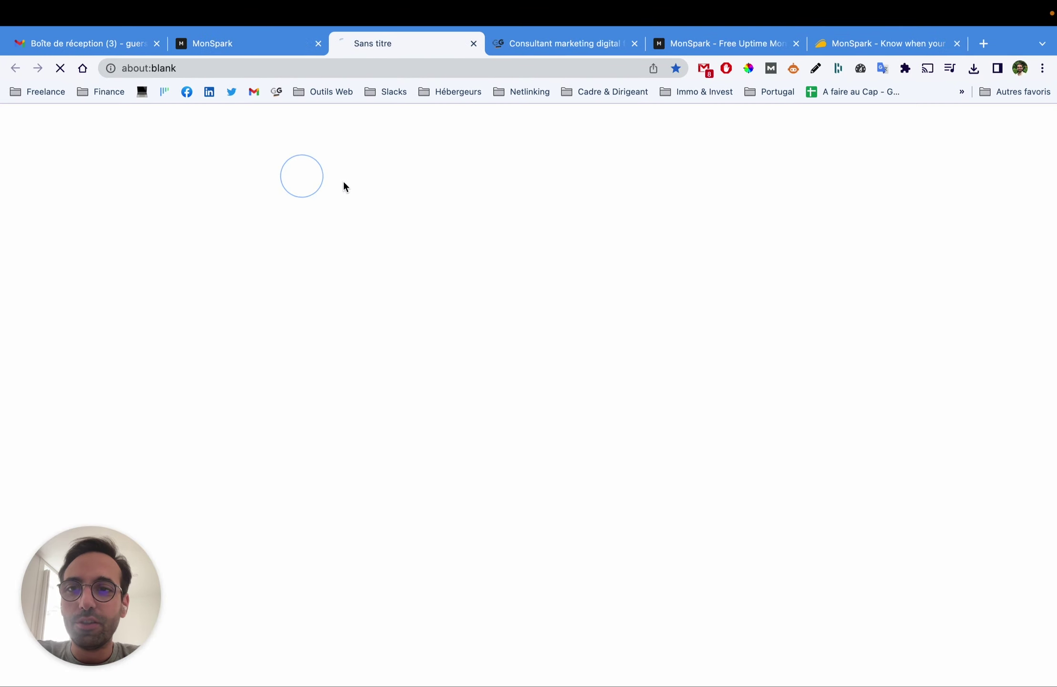
# - Return to the screenshot session, try to edit its target URL and restart the process, and leave the session
pyautogui.click(298, 36)
pyautogui.click(981, 180)
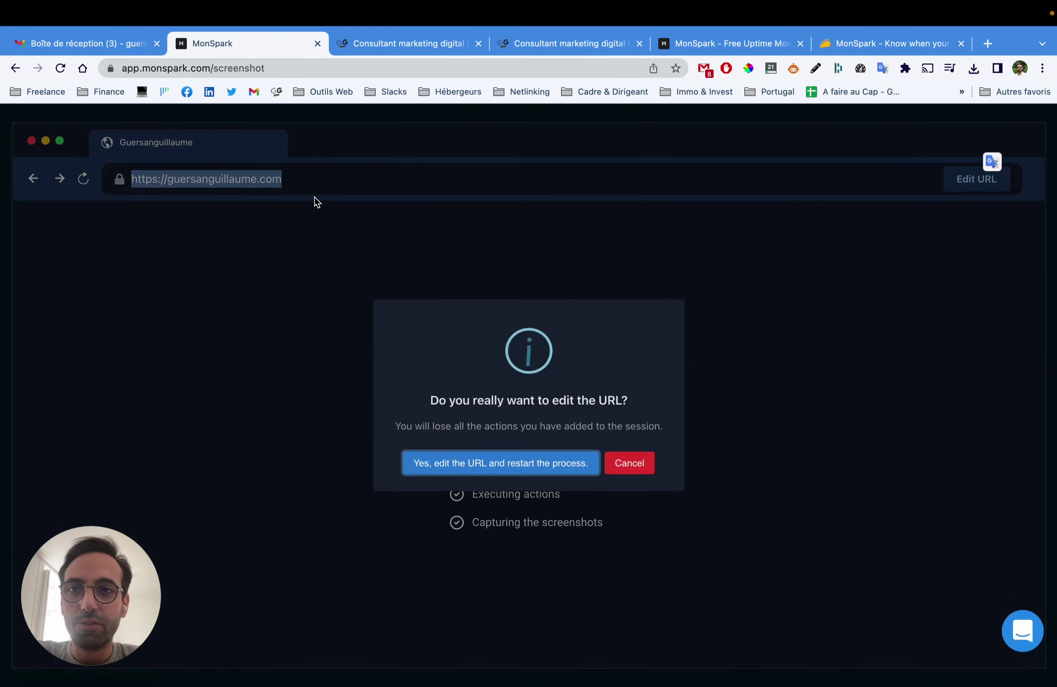
pyautogui.click(501, 465)
pyautogui.click(142, 177)
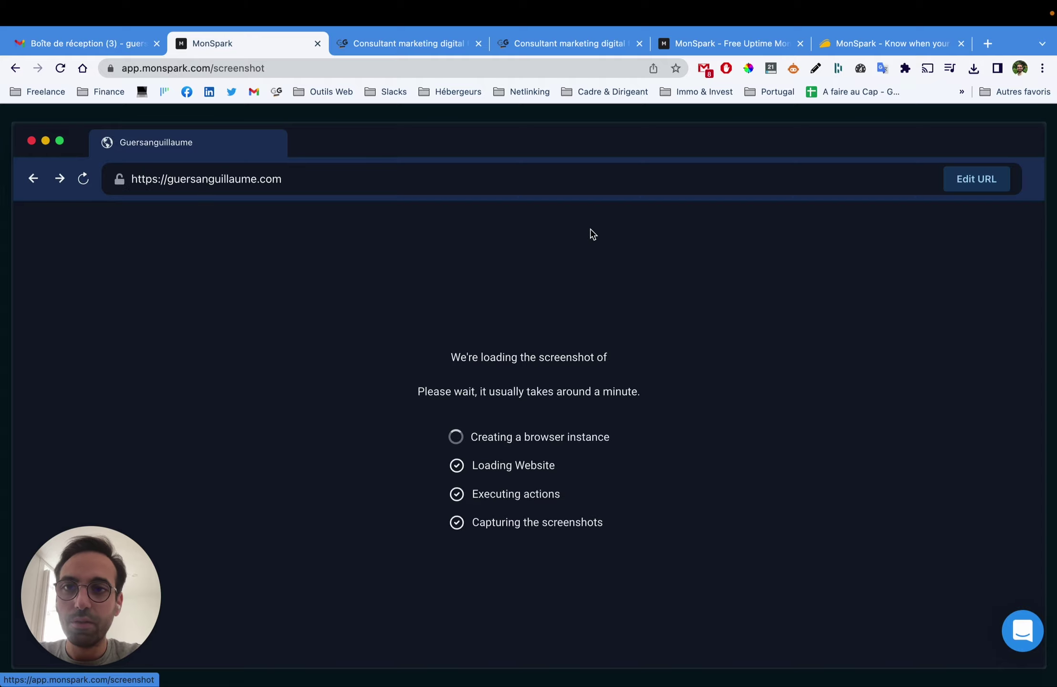
pyautogui.click(966, 179)
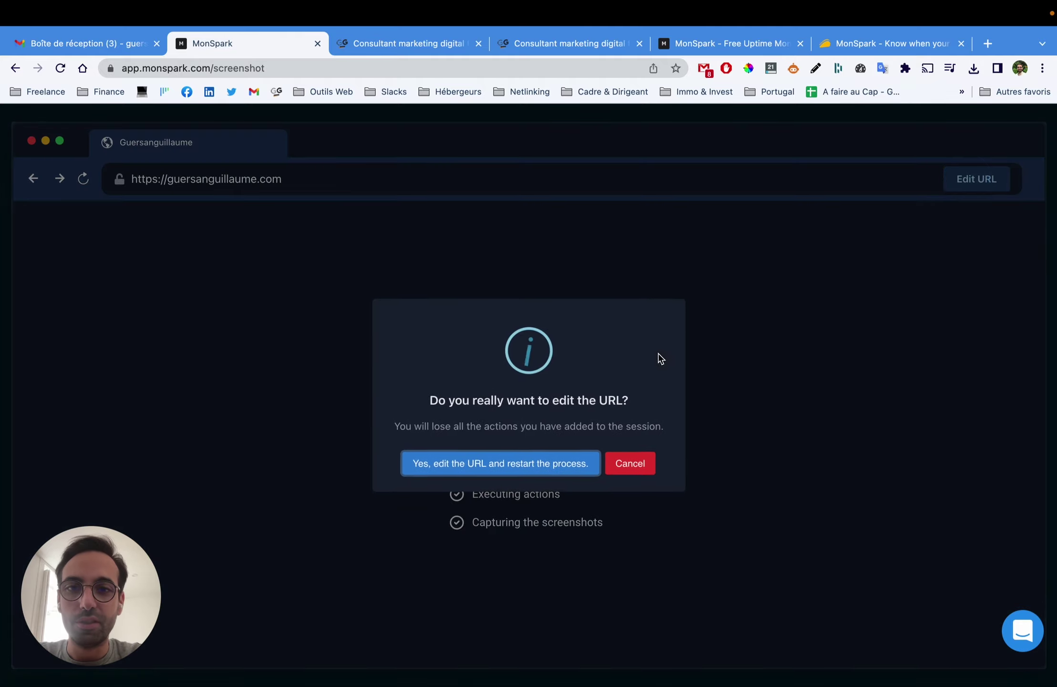
pyautogui.click(482, 470)
pyautogui.click(259, 189)
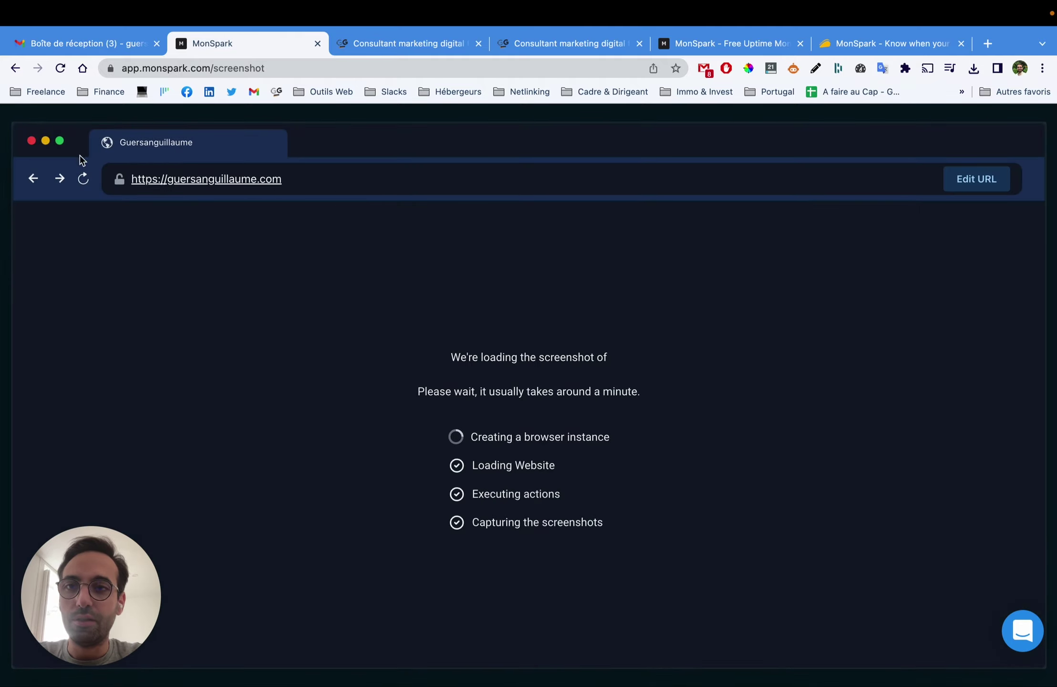
pyautogui.click(16, 68)
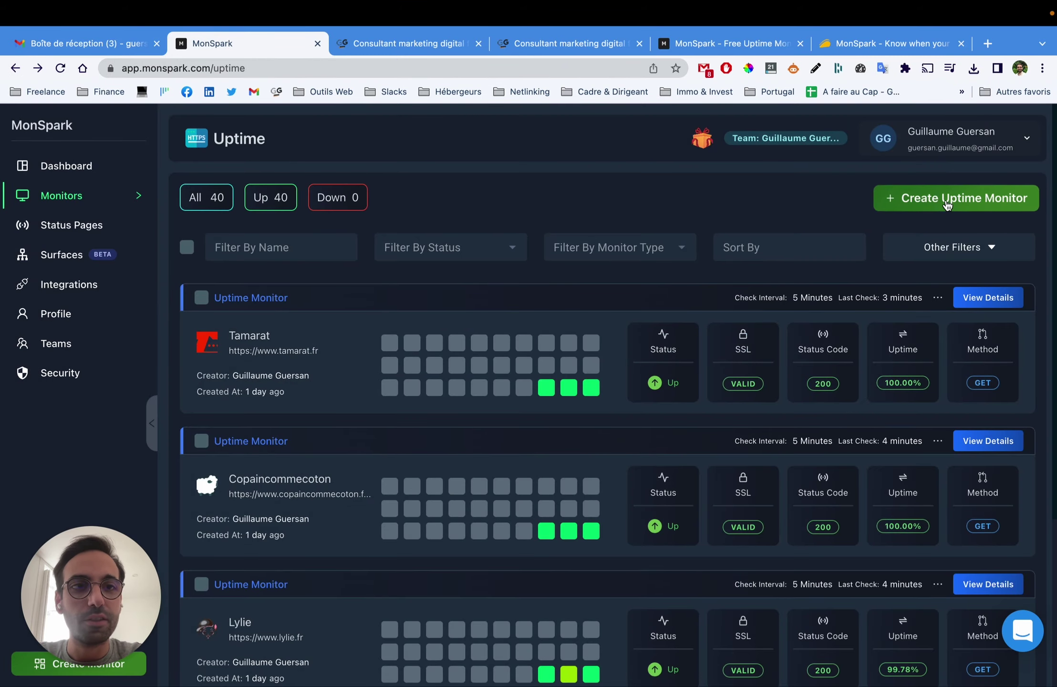
# - Go to the Screenshot Monitor page and open a new session in the built-in browser for a Screenshot Monitor
pyautogui.click(947, 204)
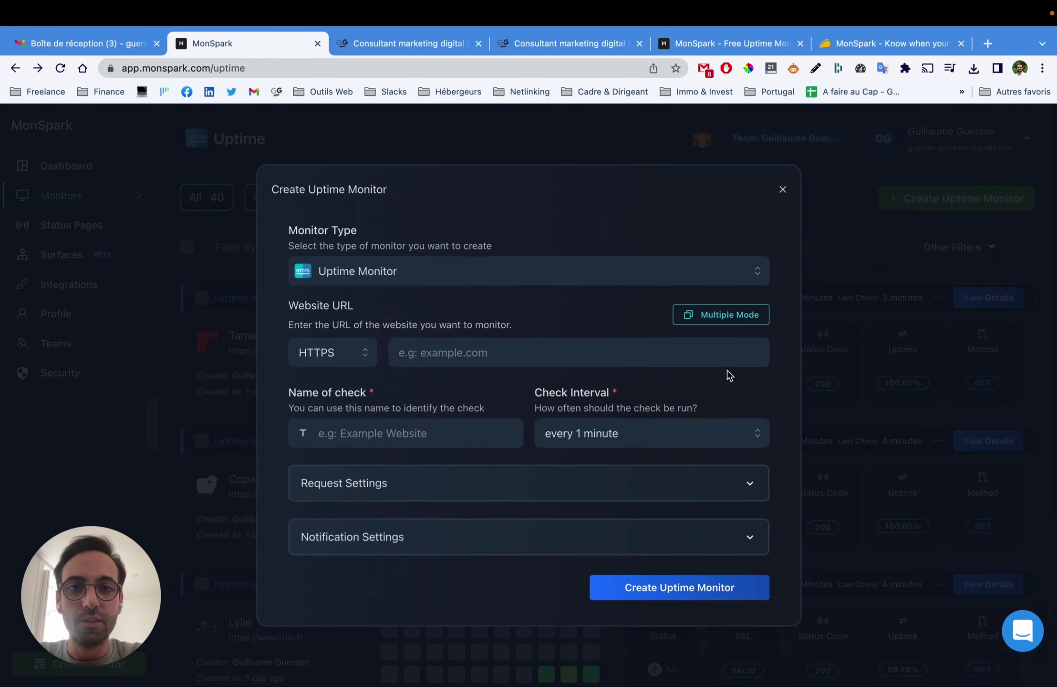
pyautogui.click(76, 250)
pyautogui.click(73, 192)
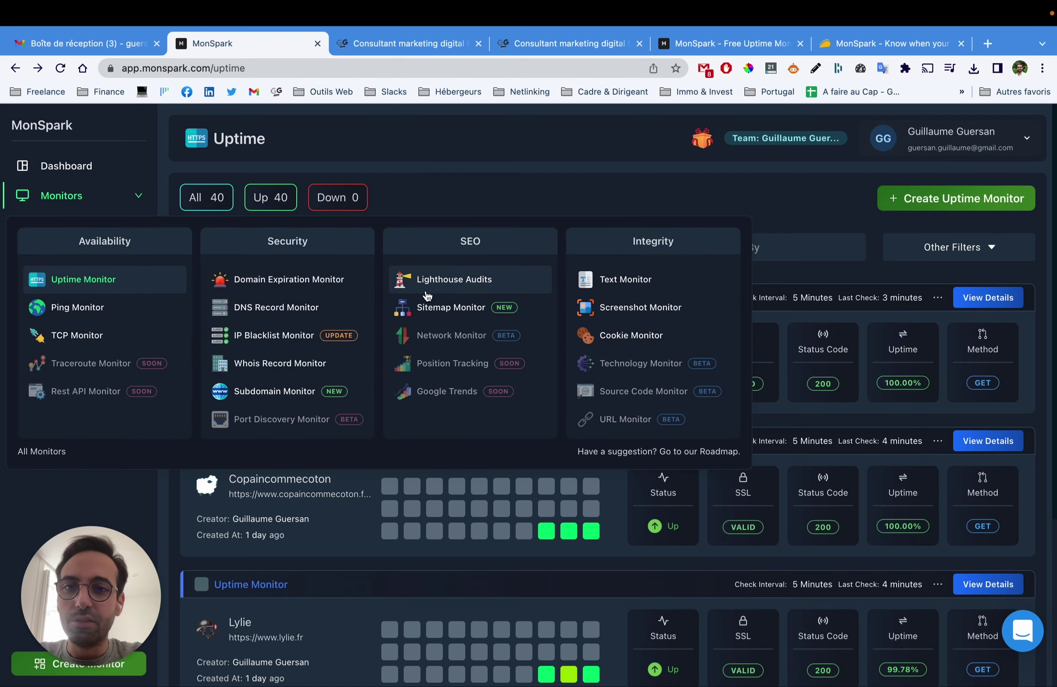
pyautogui.click(623, 311)
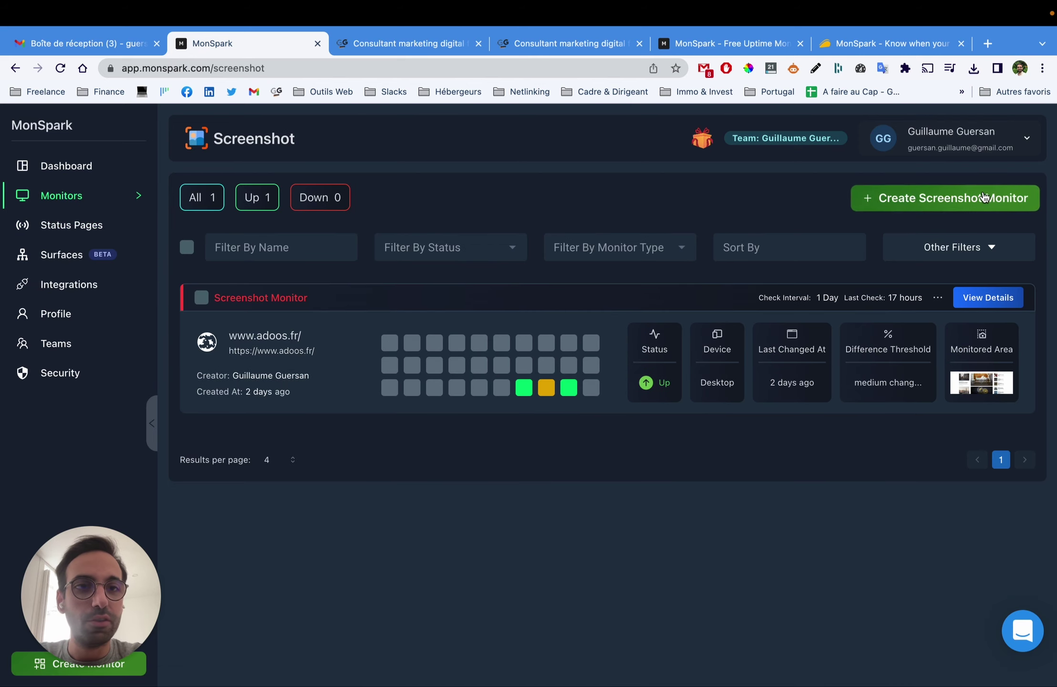
pyautogui.click(999, 190)
pyautogui.click(436, 385)
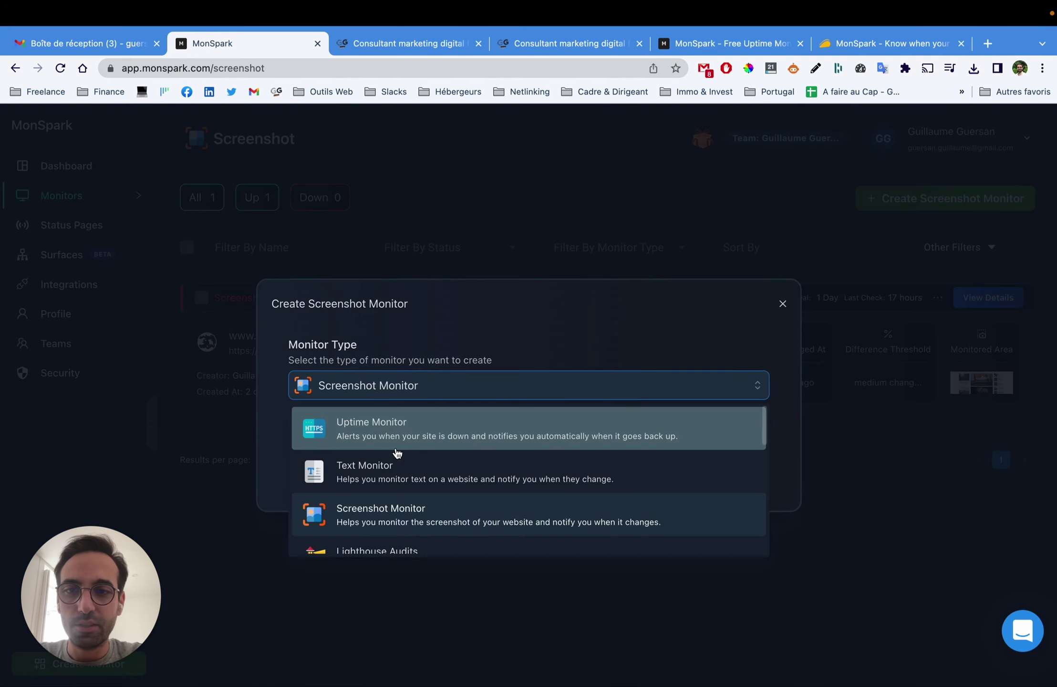
pyautogui.click(380, 508)
pyautogui.click(615, 433)
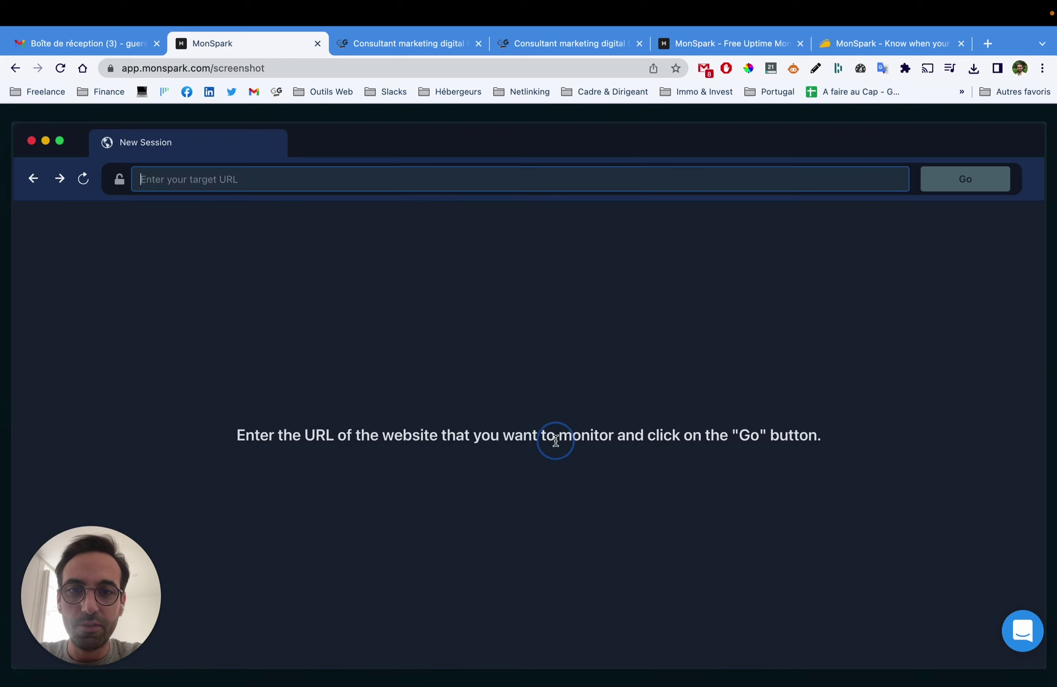
pyautogui.click(276, 177)
pyautogui.write('https://wezar')
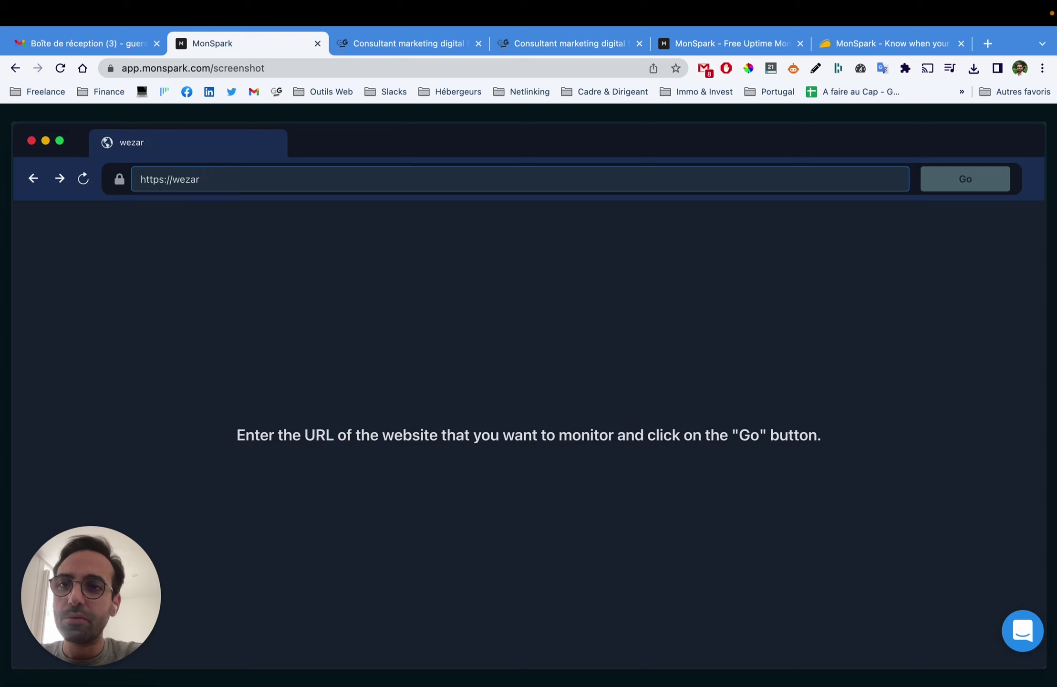
pyautogui.write('eoonline')
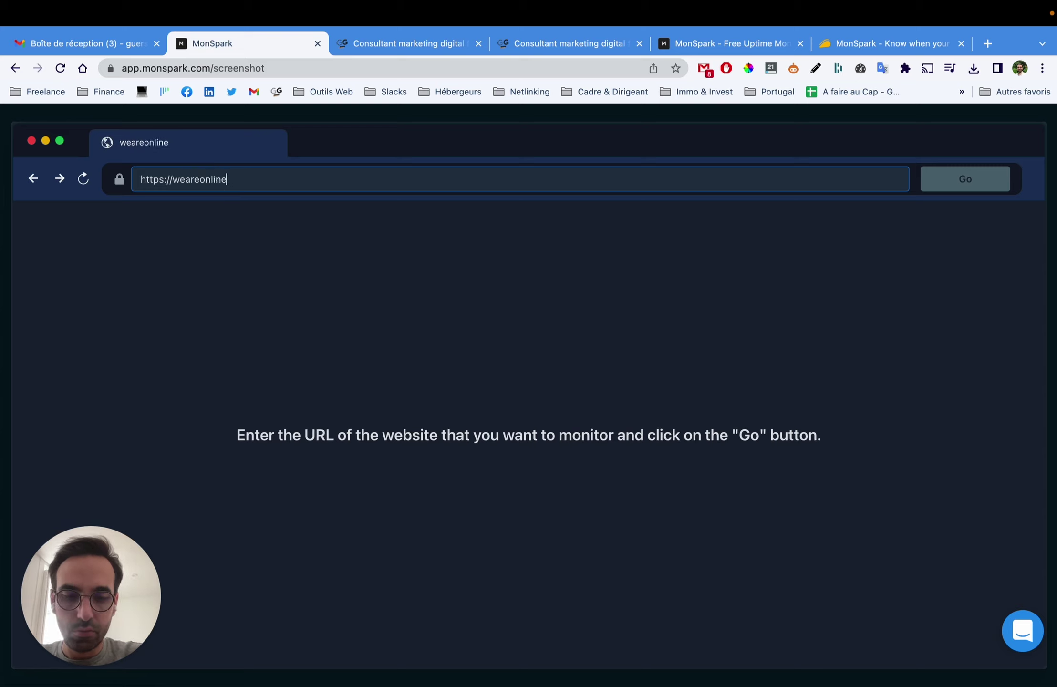
pyautogui.press('BackSpace')
pyautogui.press('BackSpace')
pyautogui.press('BackSpace')
pyautogui.press('BackSpace')
pyautogui.press('BackSpace')
pyautogui.press('BackSpace')
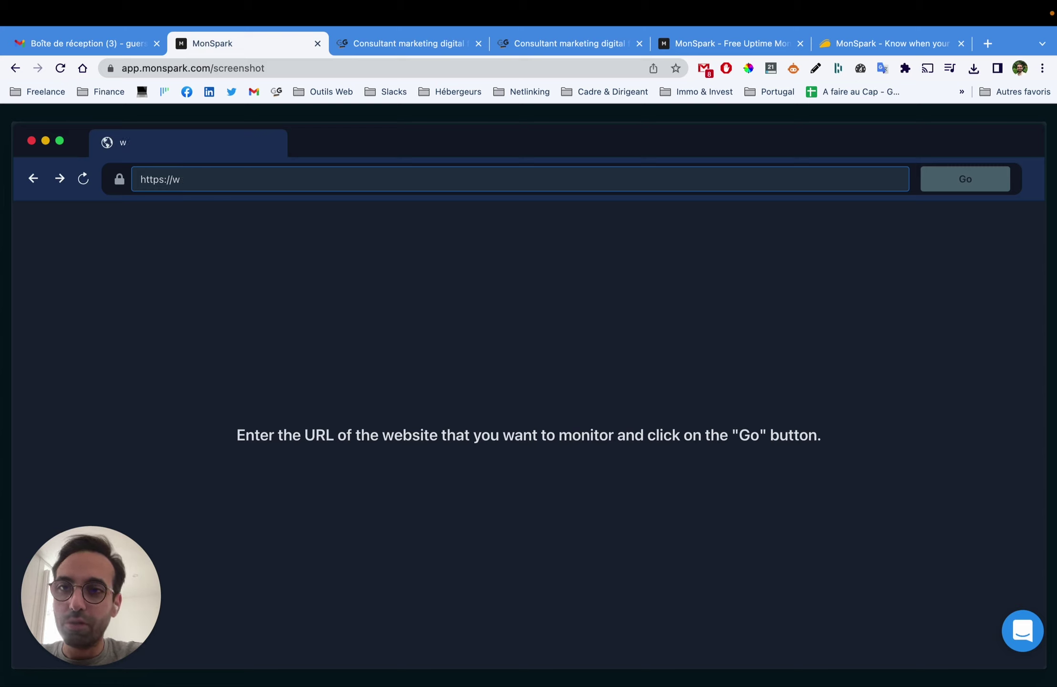
pyautogui.press('BackSpace')
pyautogui.write('google.fr')
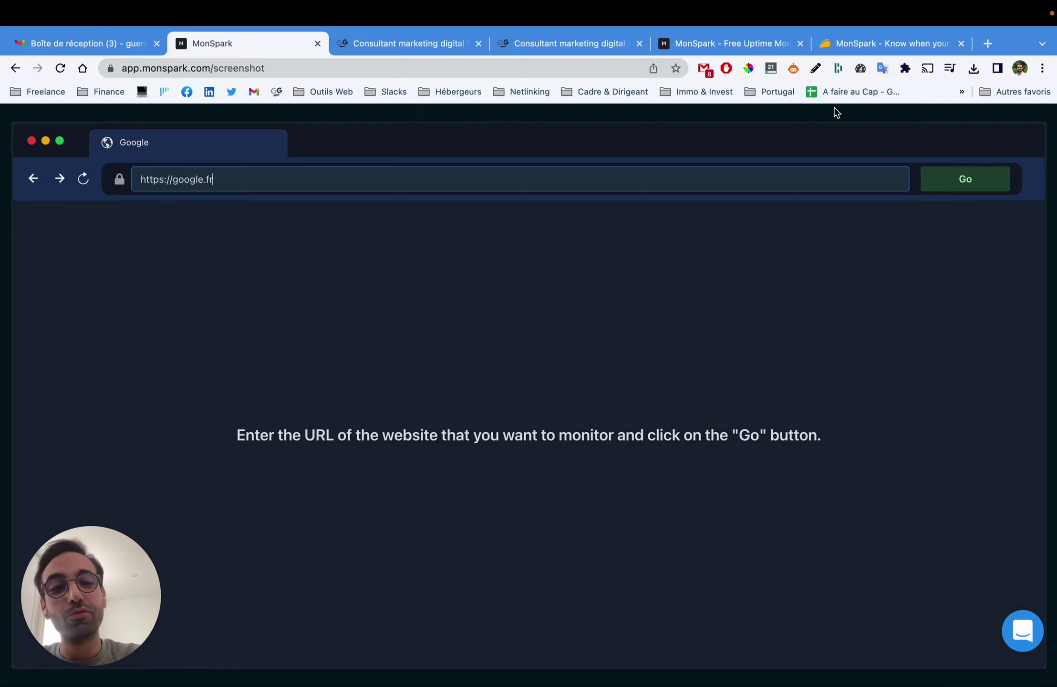
pyautogui.click(955, 182)
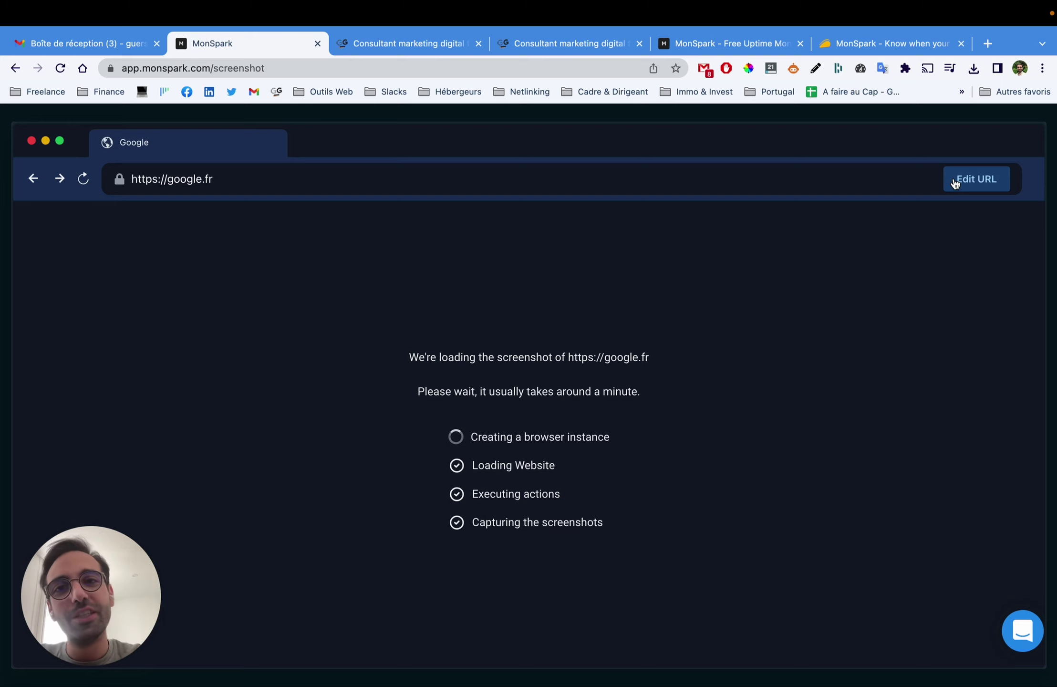
# - Load google.fr in a new browser tab, place it beside the MonSpark app tab and return to the screenshot session
pyautogui.click(990, 62)
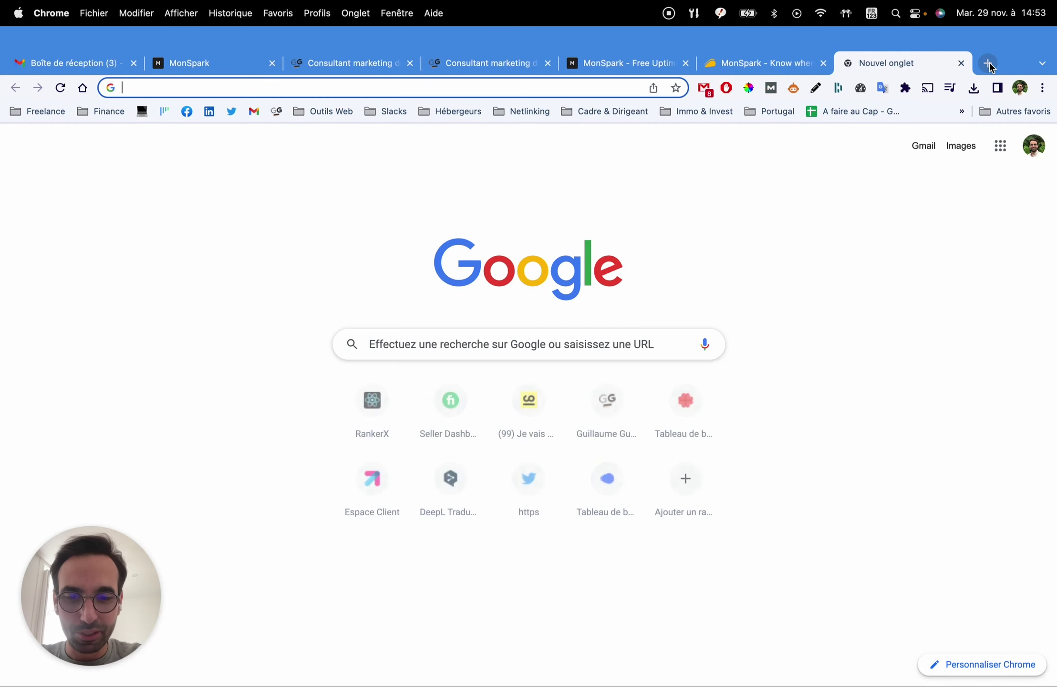
pyautogui.write('google.fr')
pyautogui.press('Return')
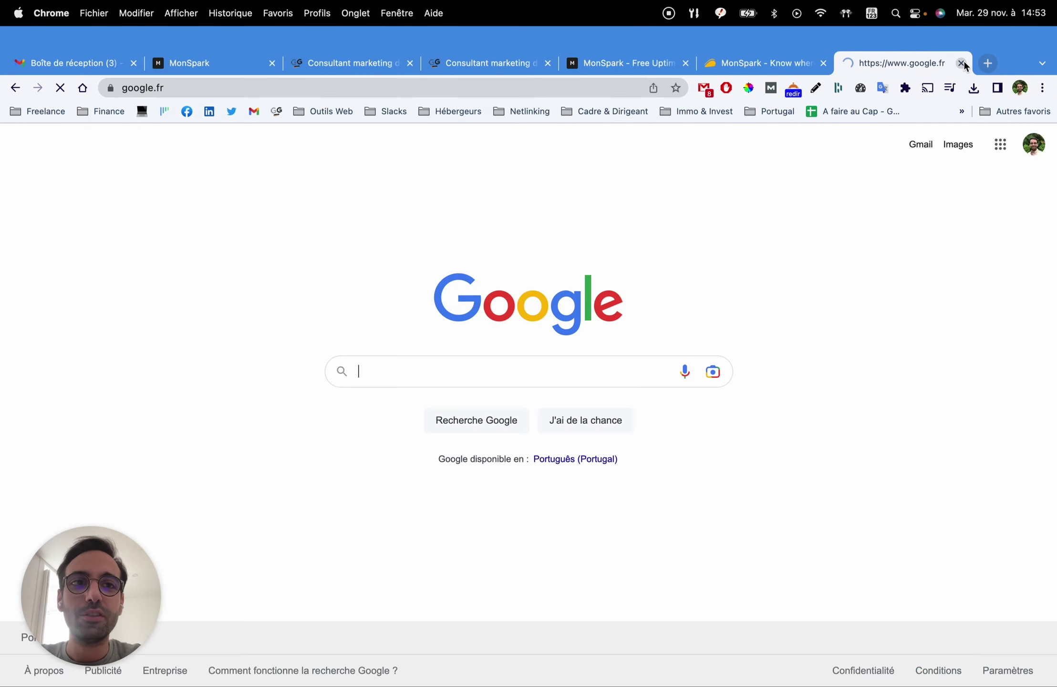
pyautogui.moveTo(964, 65); pyautogui.dragTo(370, 65)
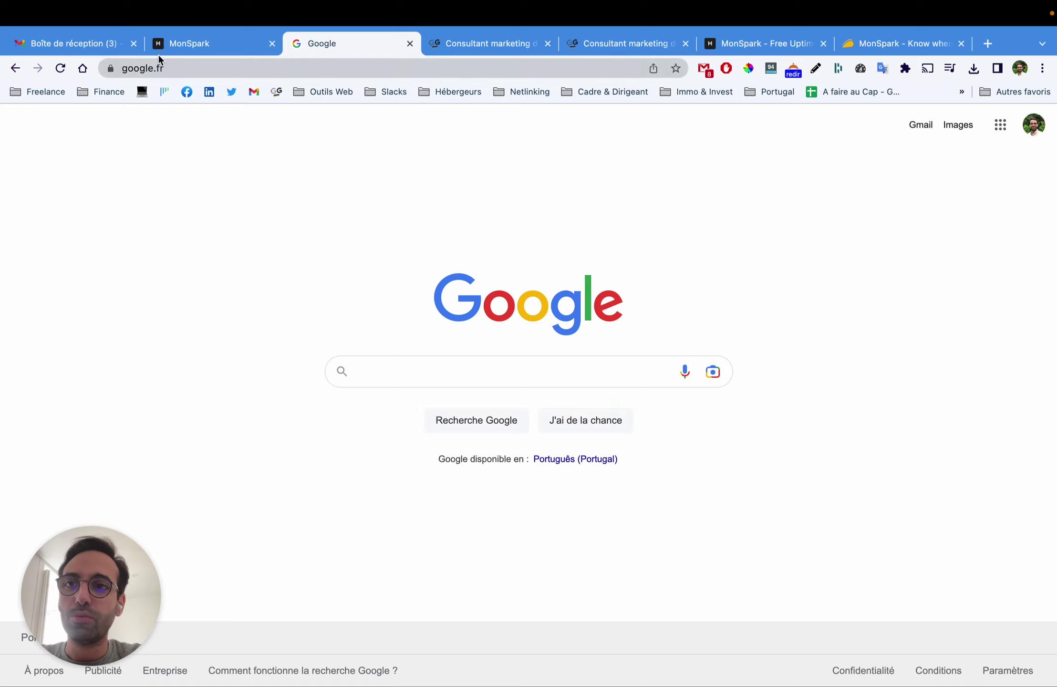
pyautogui.click(182, 42)
pyautogui.scroll(-1, 567, 347)
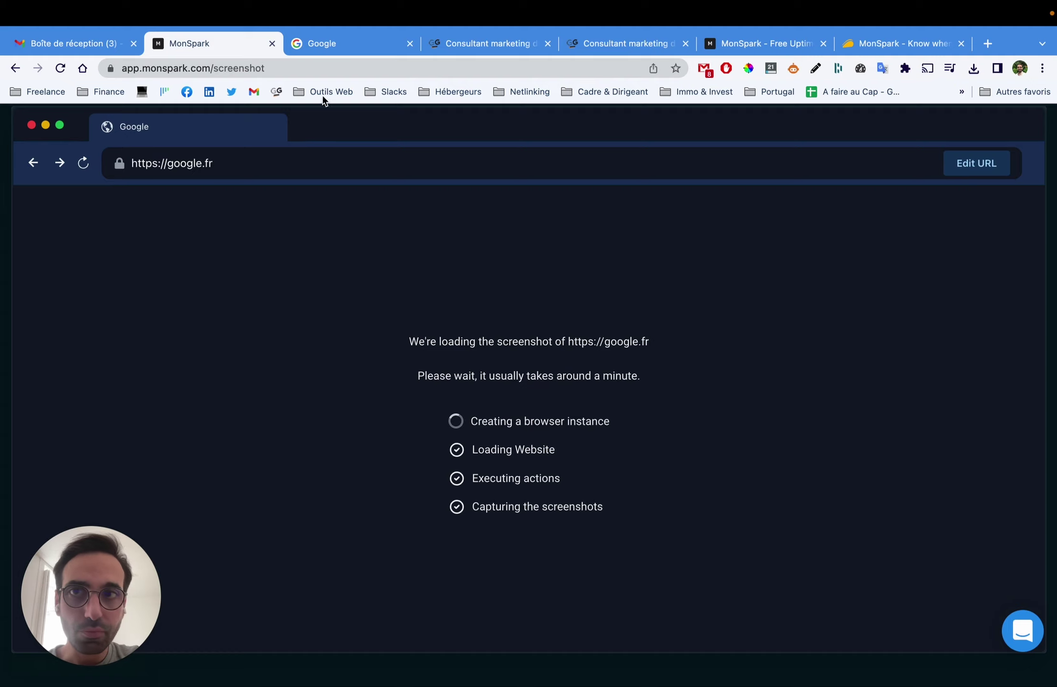
# - Move the MonSpark website tab beside the app tab, open its pricing page and check back on the screenshot session
pyautogui.moveTo(758, 48); pyautogui.dragTo(353, 44)
pyautogui.click(406, 149)
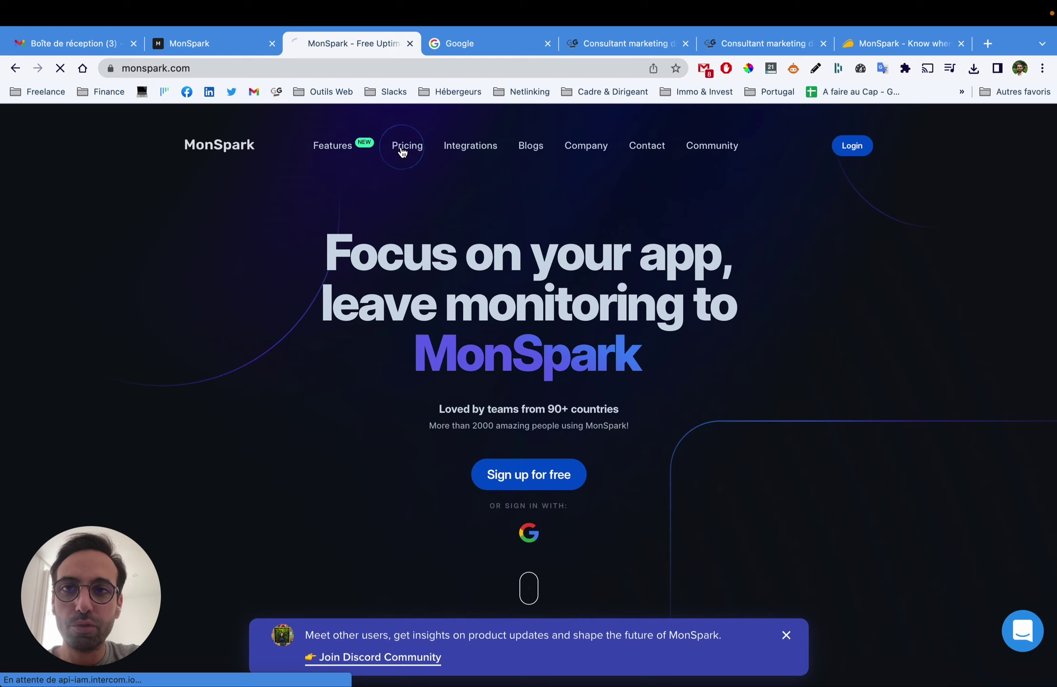
pyautogui.click(208, 44)
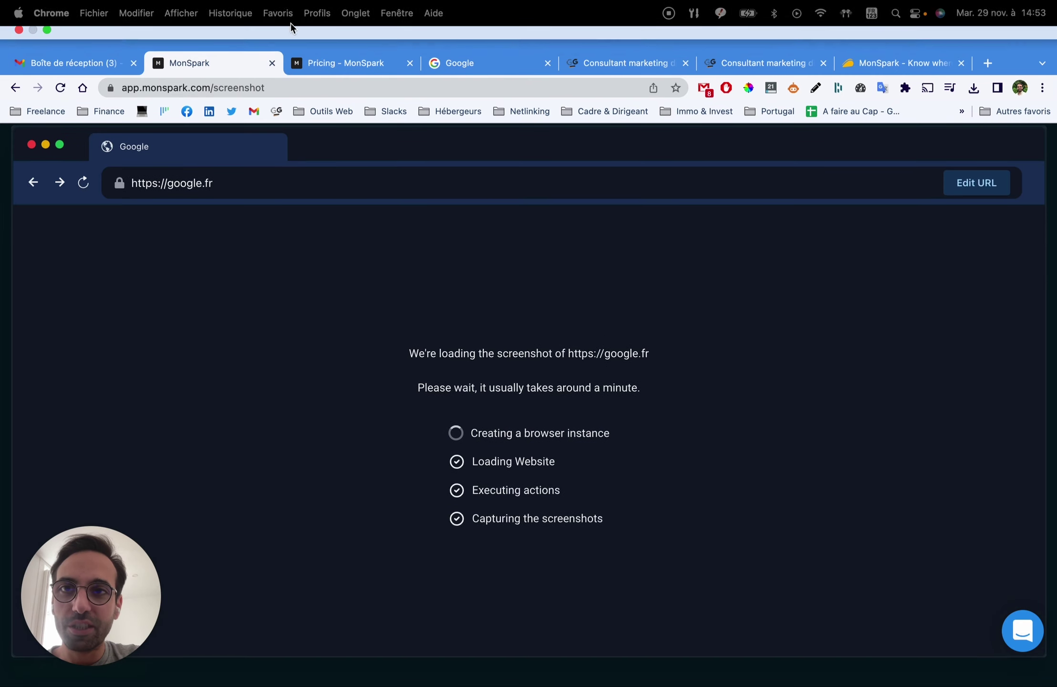
# - Compare the prices, monitor limits and included features of the plans on the MonSpark pricing page, starting with Free
pyautogui.click(319, 43)
pyautogui.scroll(-4, 540, 354)
pyautogui.scroll(-3, 541, 356)
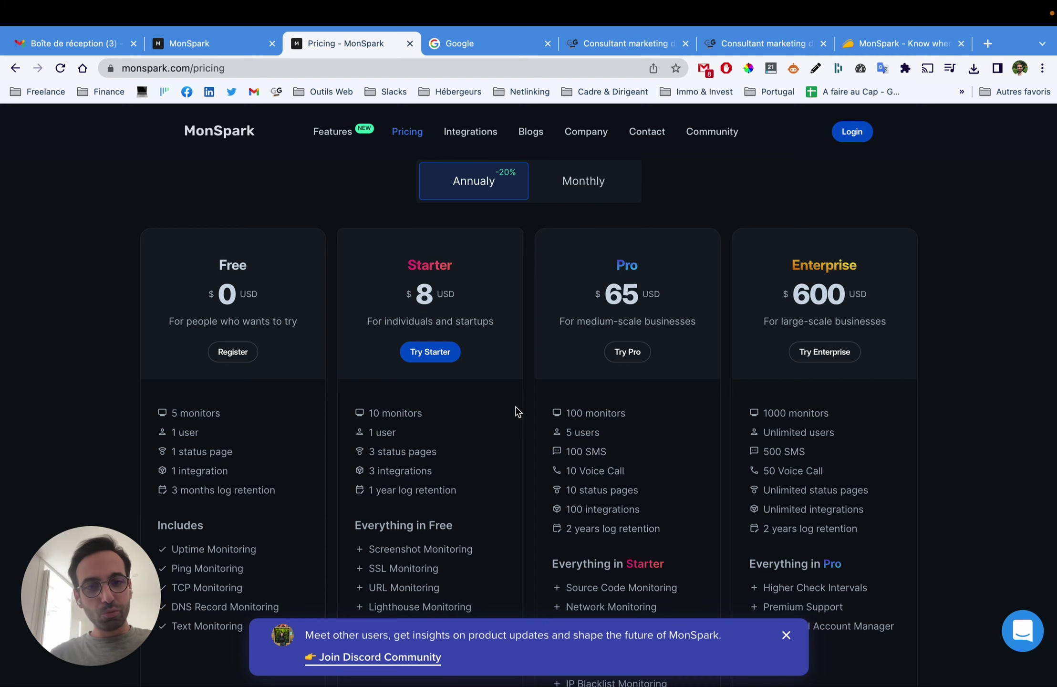
pyautogui.scroll(-1, 553, 461)
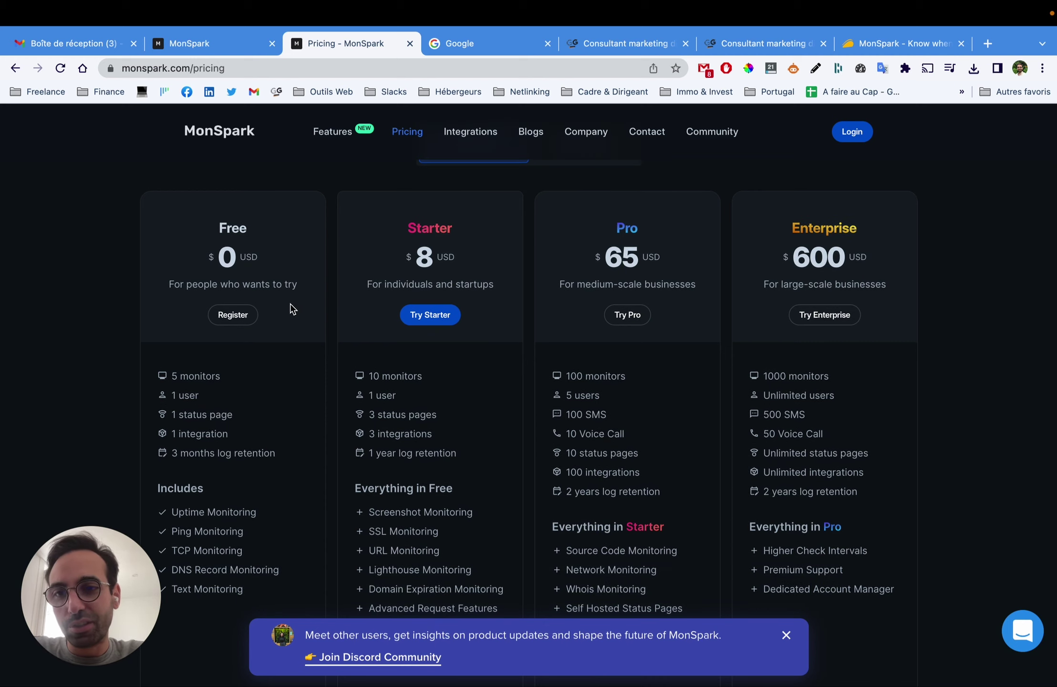
pyautogui.moveTo(170, 376); pyautogui.dragTo(220, 378)
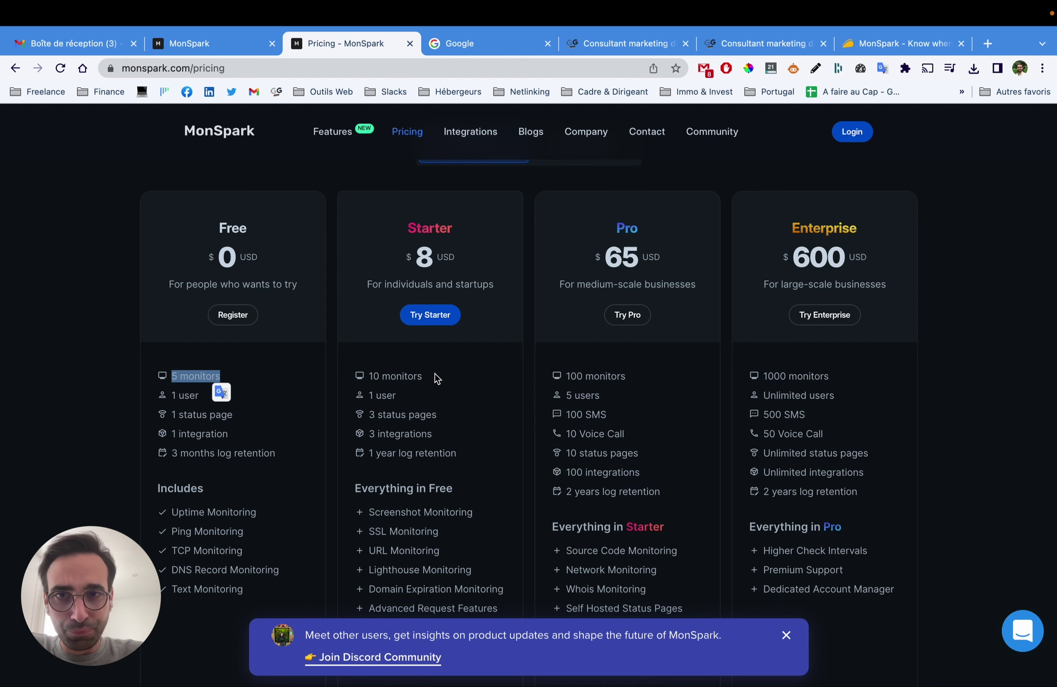
pyautogui.scroll(-1, 430, 401)
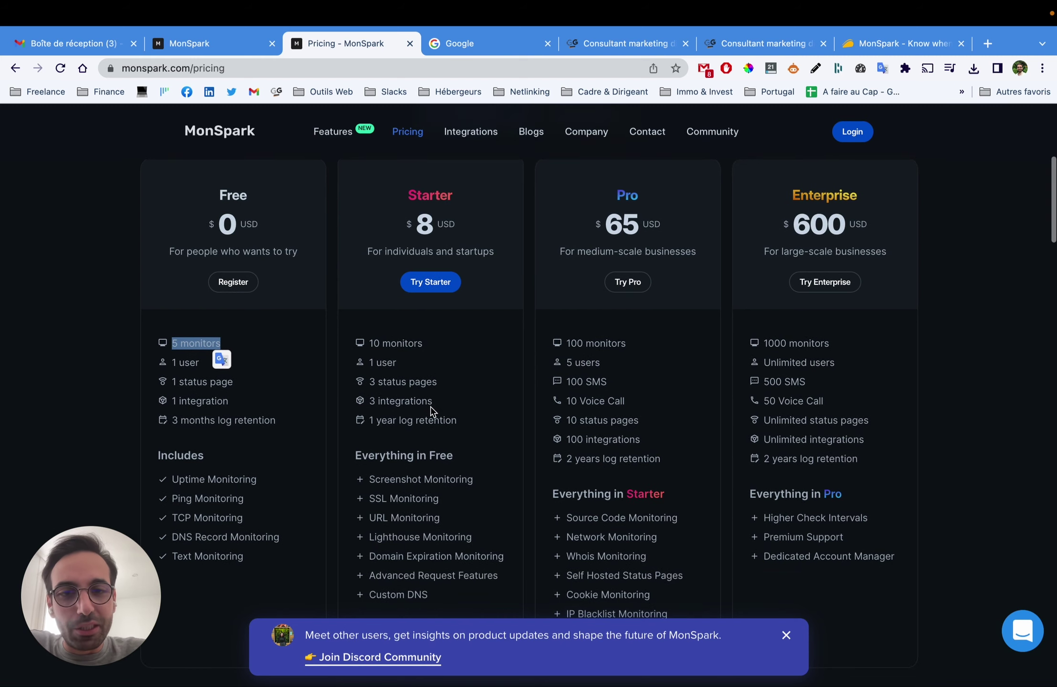
pyautogui.scroll(-1, 592, 334)
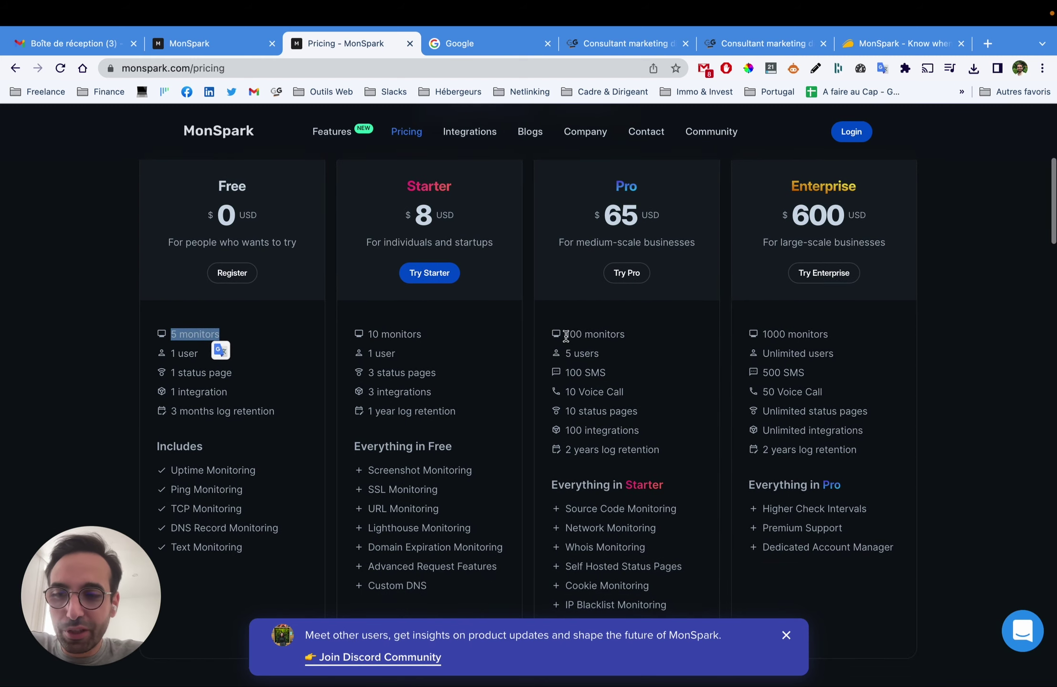
# - Examine the Pro plan's price and its limits for monitors, users, SMS, voice calls and status pages
pyautogui.moveTo(566, 333); pyautogui.dragTo(691, 431)
pyautogui.scroll(-1, 660, 372)
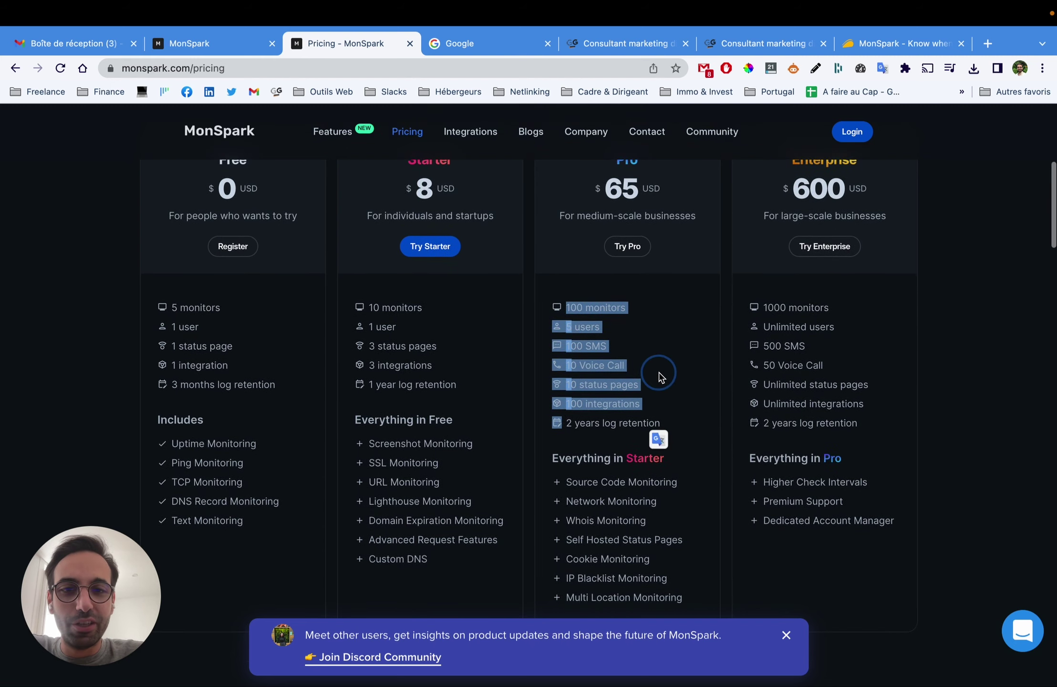
pyautogui.click(597, 327)
pyautogui.scroll(5, 579, 310)
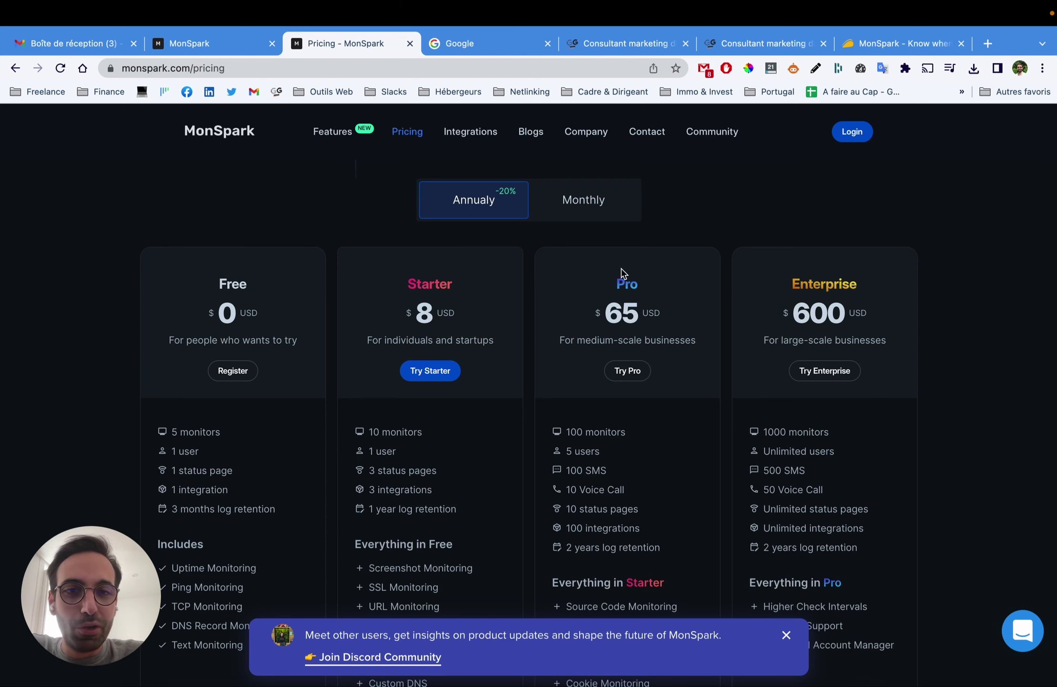
pyautogui.scroll(-2, 677, 424)
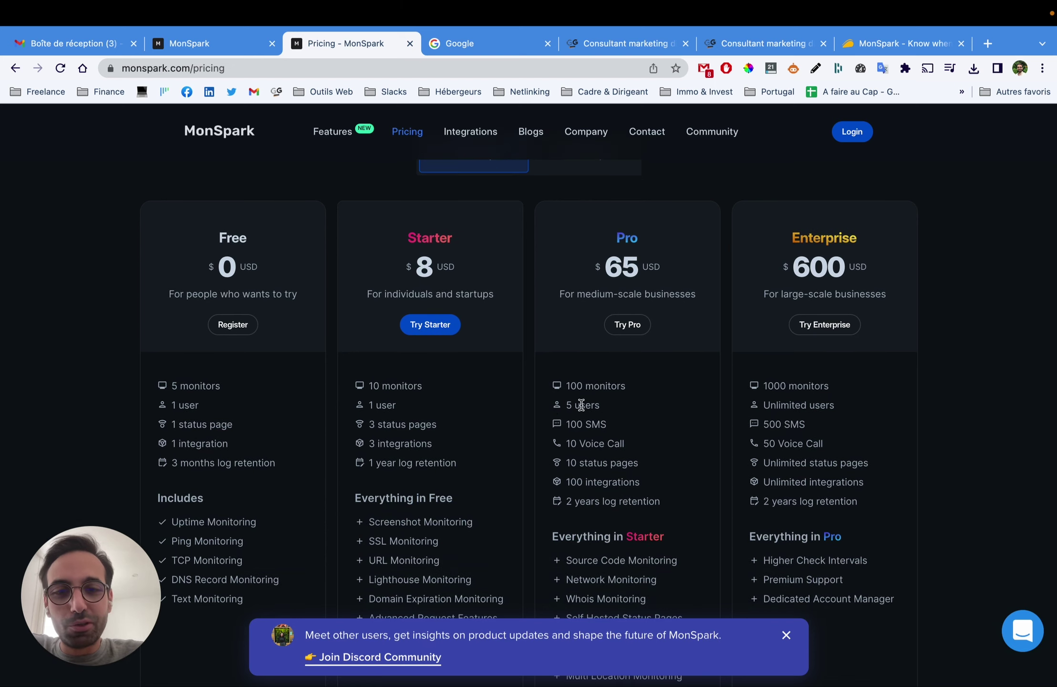
pyautogui.moveTo(582, 405); pyautogui.dragTo(679, 452)
pyautogui.moveTo(571, 465); pyautogui.dragTo(667, 473)
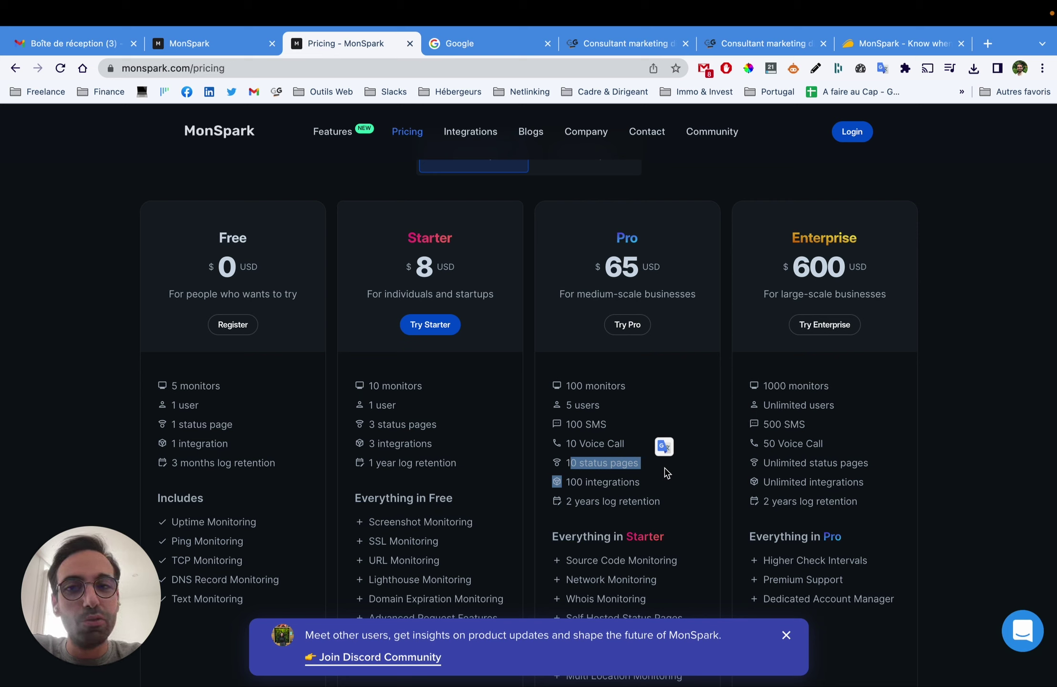
pyautogui.click(583, 466)
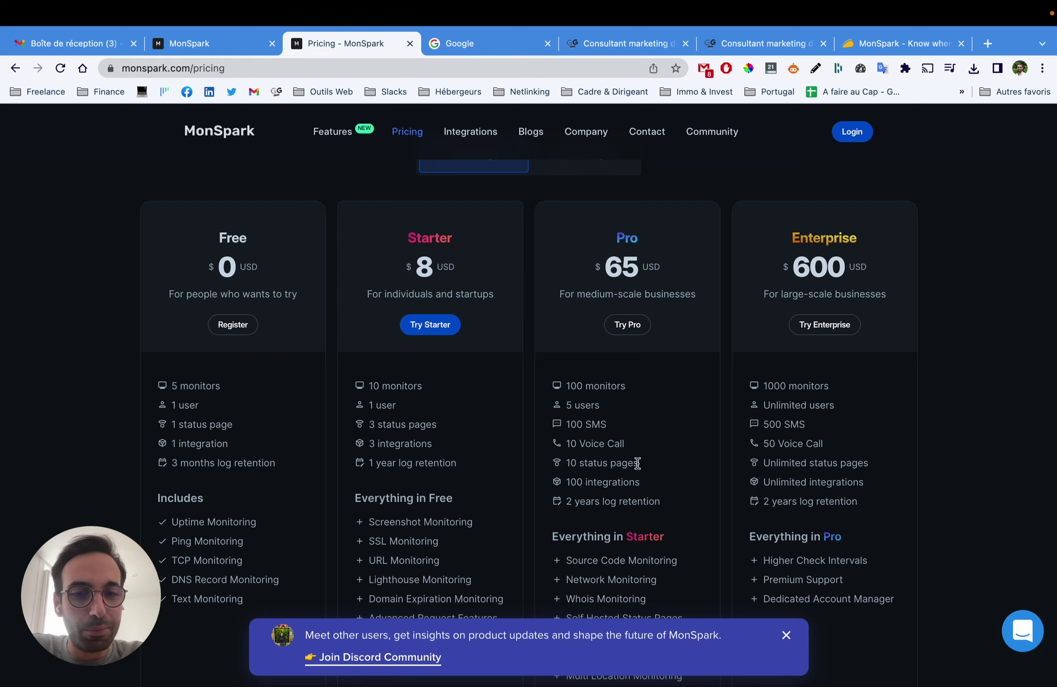
# - Check the Pro plan's integrations, log retention and additional monitoring features
pyautogui.scroll(-1, 615, 479)
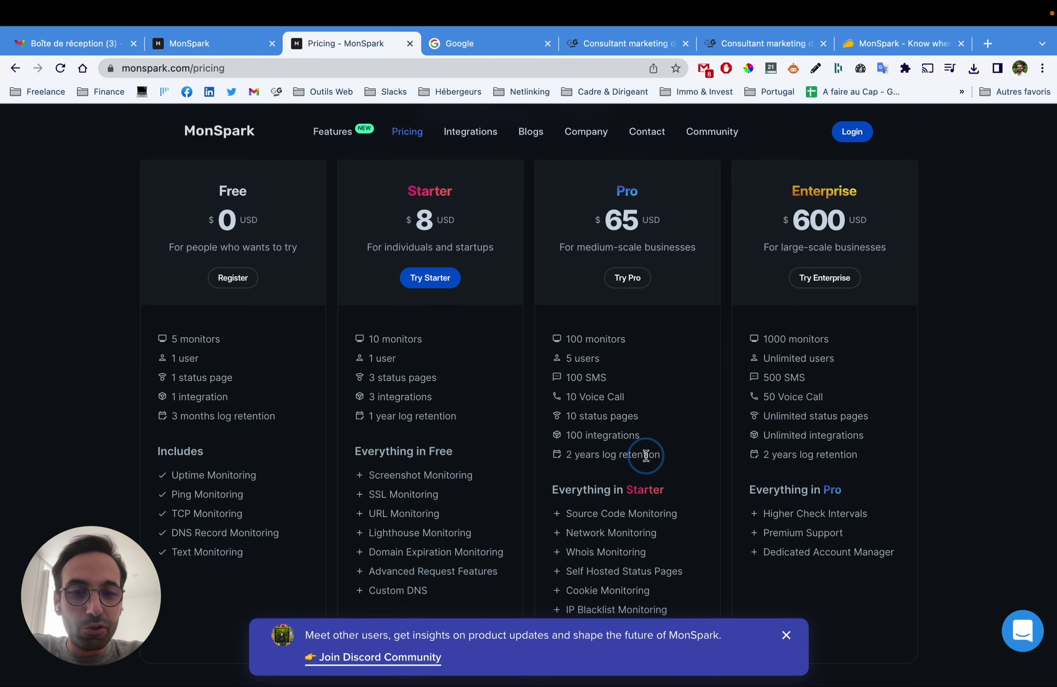
pyautogui.moveTo(655, 455); pyautogui.dragTo(563, 454)
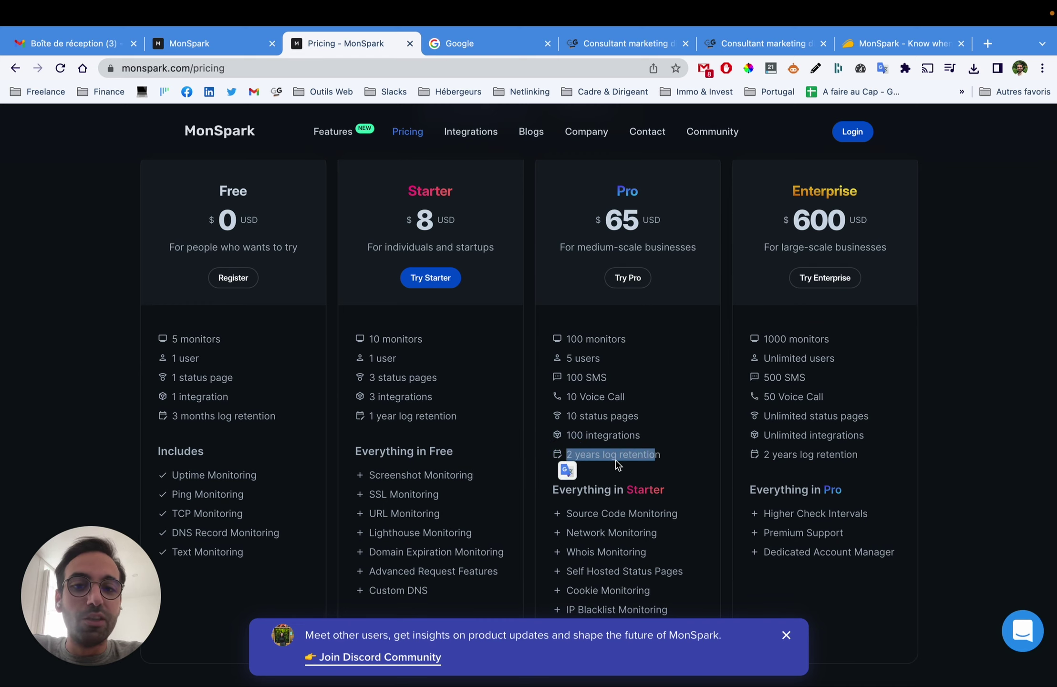
pyautogui.click(623, 435)
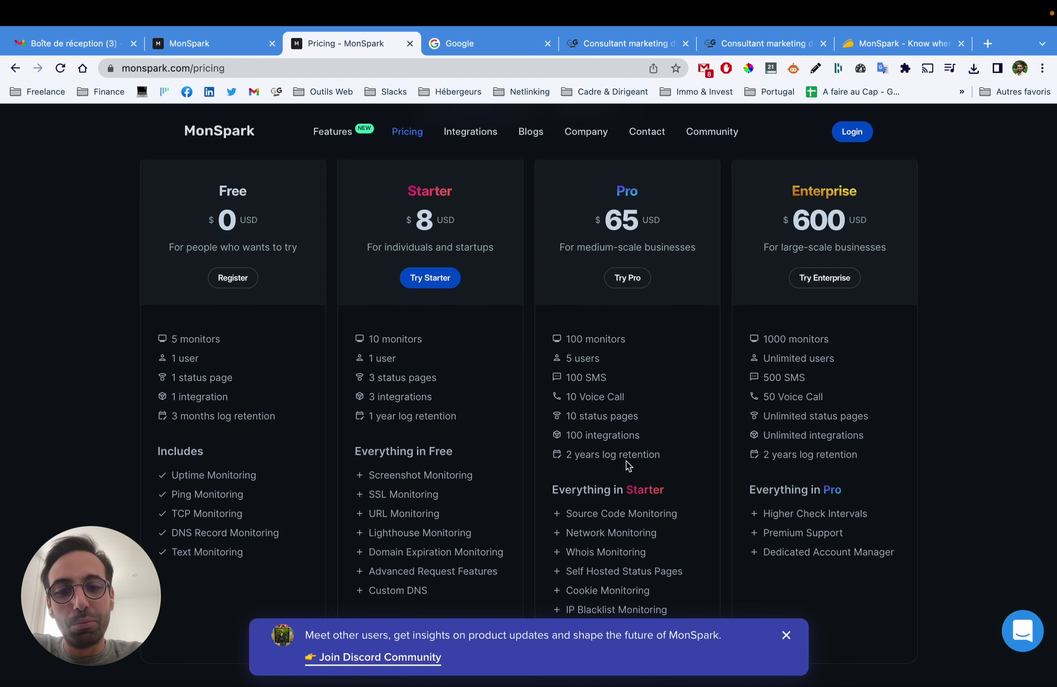
pyautogui.scroll(-3, 628, 466)
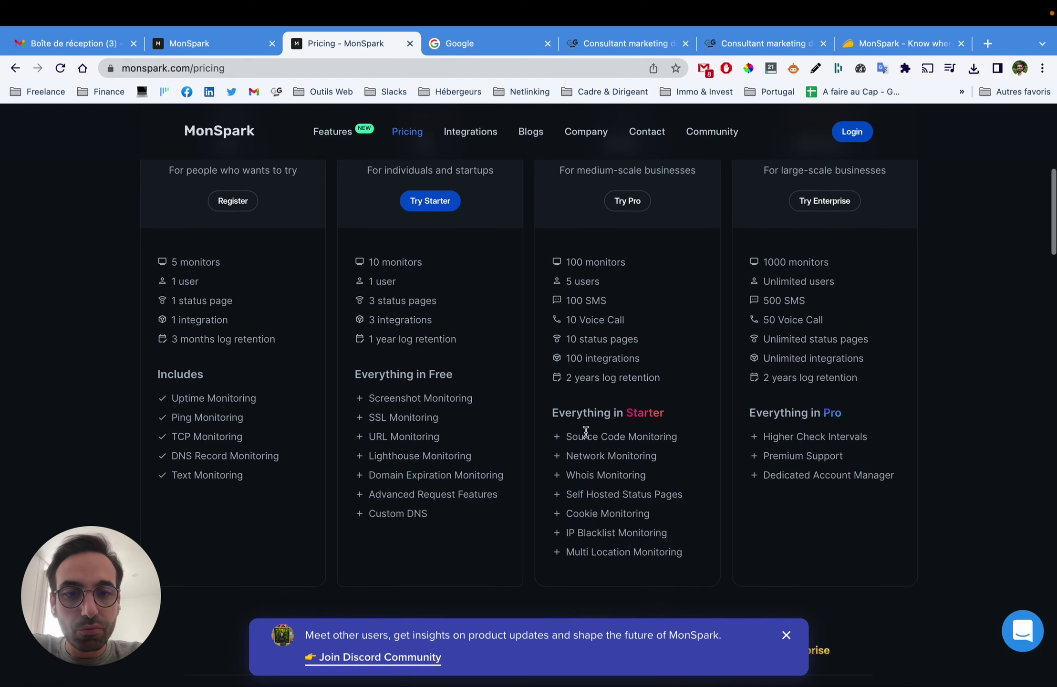
# - Read through the monitoring features the Pro plan adds to Starter, from Source Code Monitoring to Multi Location Monitoring
pyautogui.moveTo(586, 432); pyautogui.dragTo(706, 566)
pyautogui.scroll(-2, 682, 446)
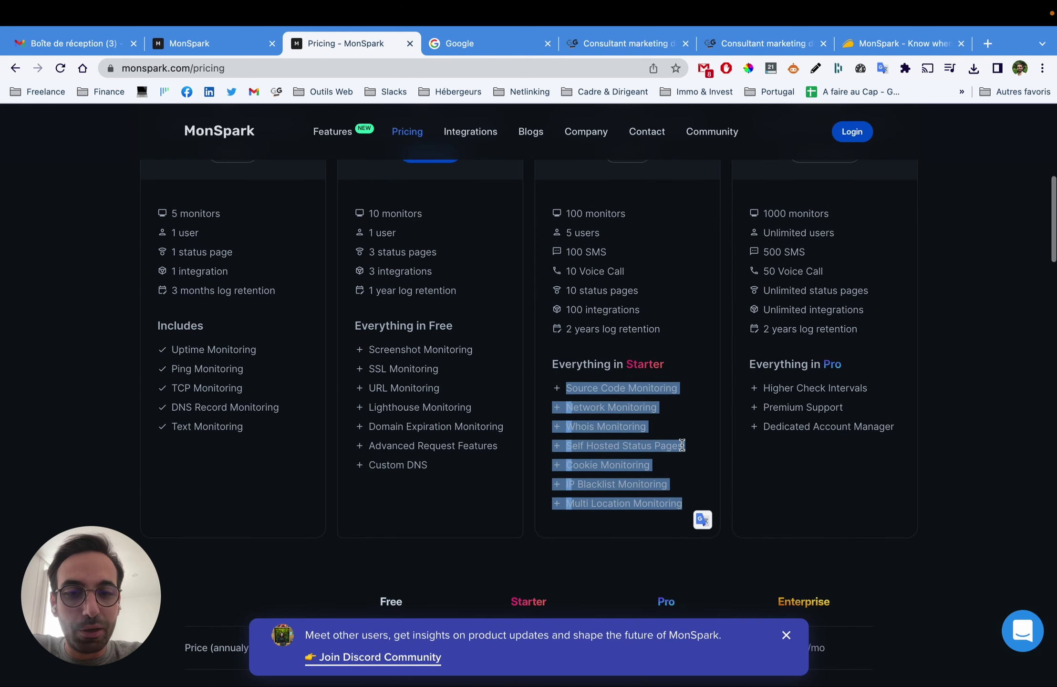
pyautogui.click(682, 445)
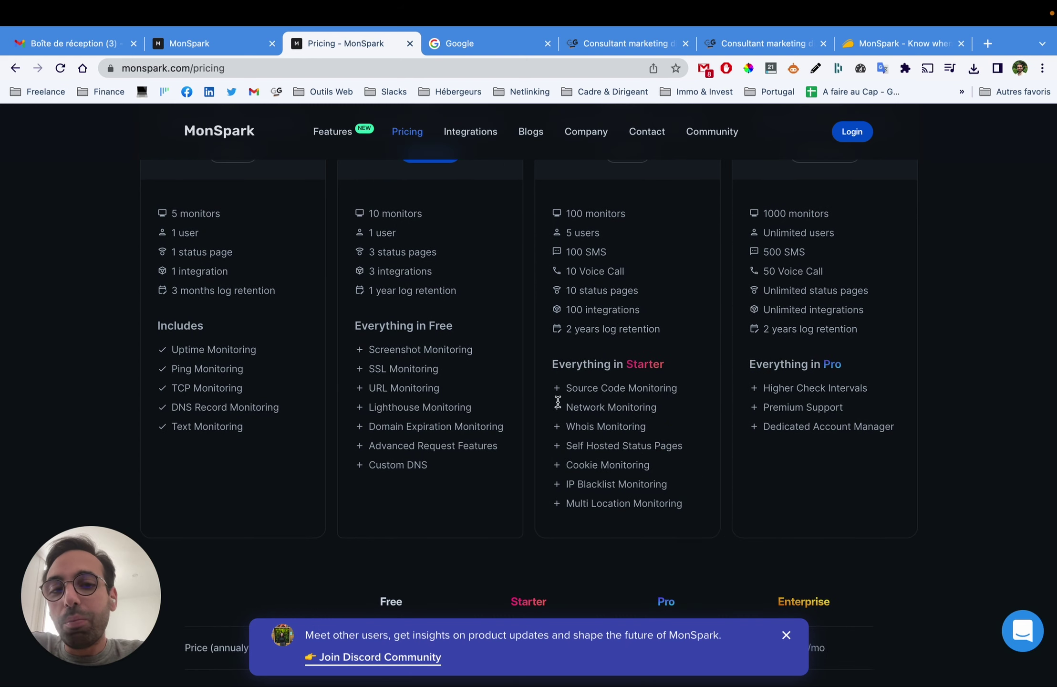
pyautogui.moveTo(578, 388); pyautogui.dragTo(690, 507)
pyautogui.scroll(-3, 691, 507)
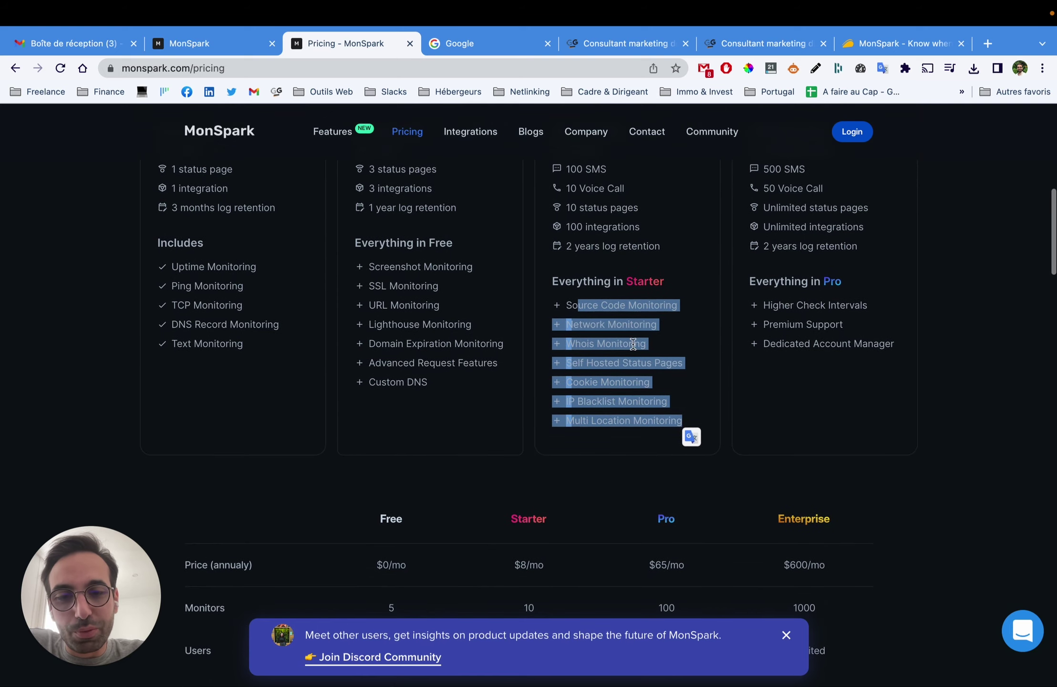
pyautogui.click(612, 346)
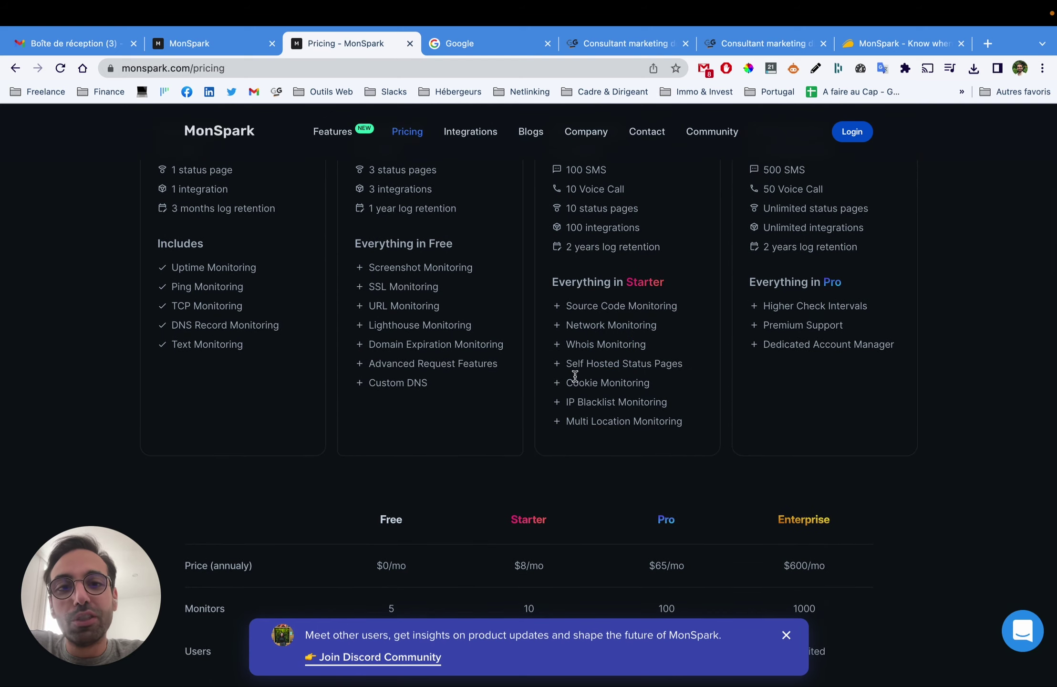
# - Recheck the Pro plan's price and limits together with its Network, Whois and Self Hosted Status Pages features
pyautogui.scroll(8, 577, 370)
pyautogui.scroll(-3, 581, 372)
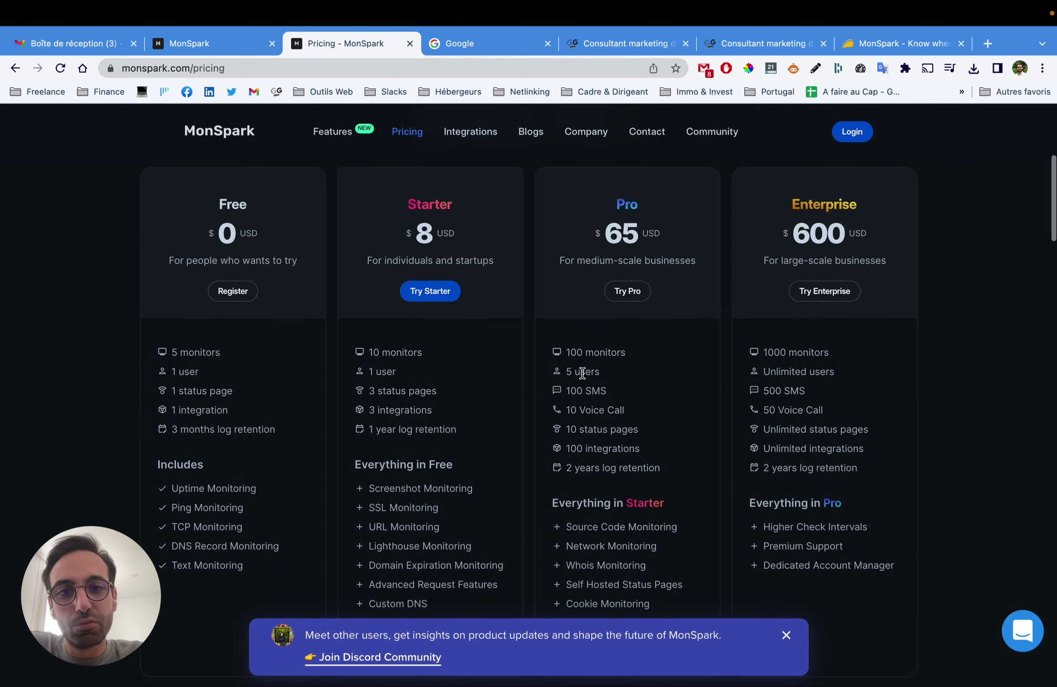
pyautogui.scroll(-3, 582, 373)
pyautogui.moveTo(573, 432); pyautogui.dragTo(651, 486)
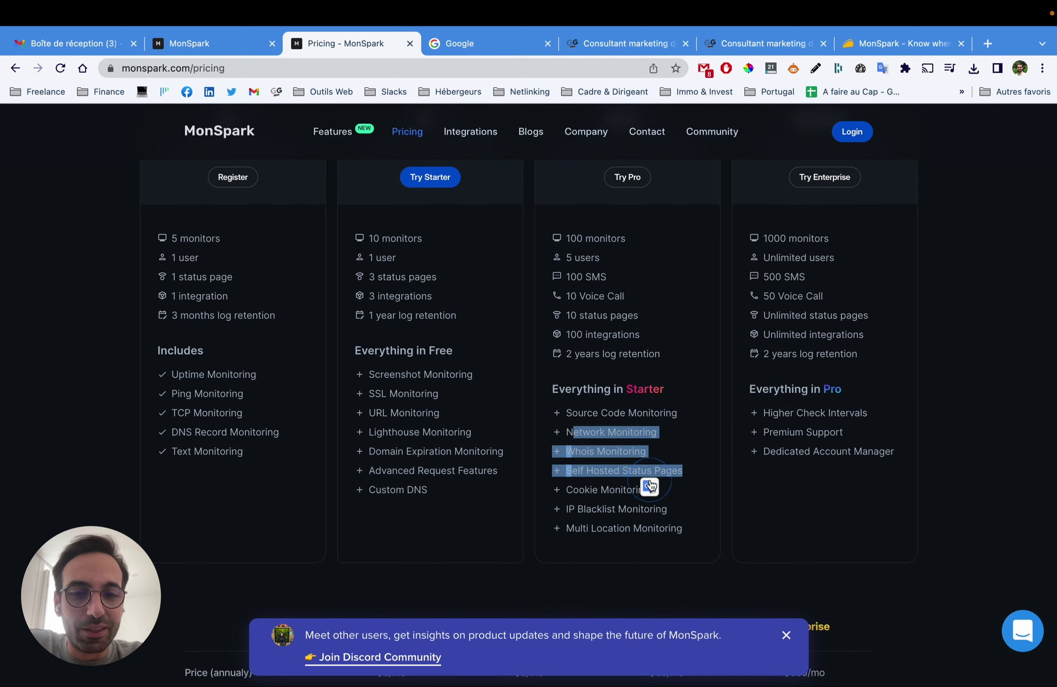
pyautogui.scroll(-1, 651, 485)
pyautogui.moveTo(580, 461); pyautogui.dragTo(587, 461)
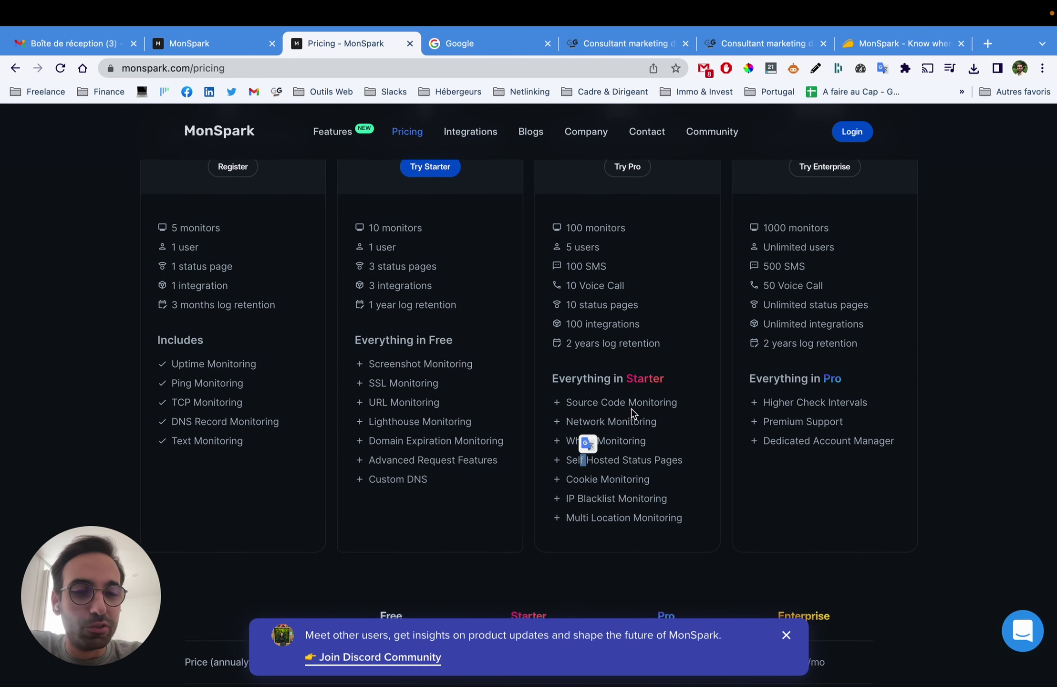
pyautogui.scroll(-5, 632, 413)
pyautogui.scroll(6, 642, 406)
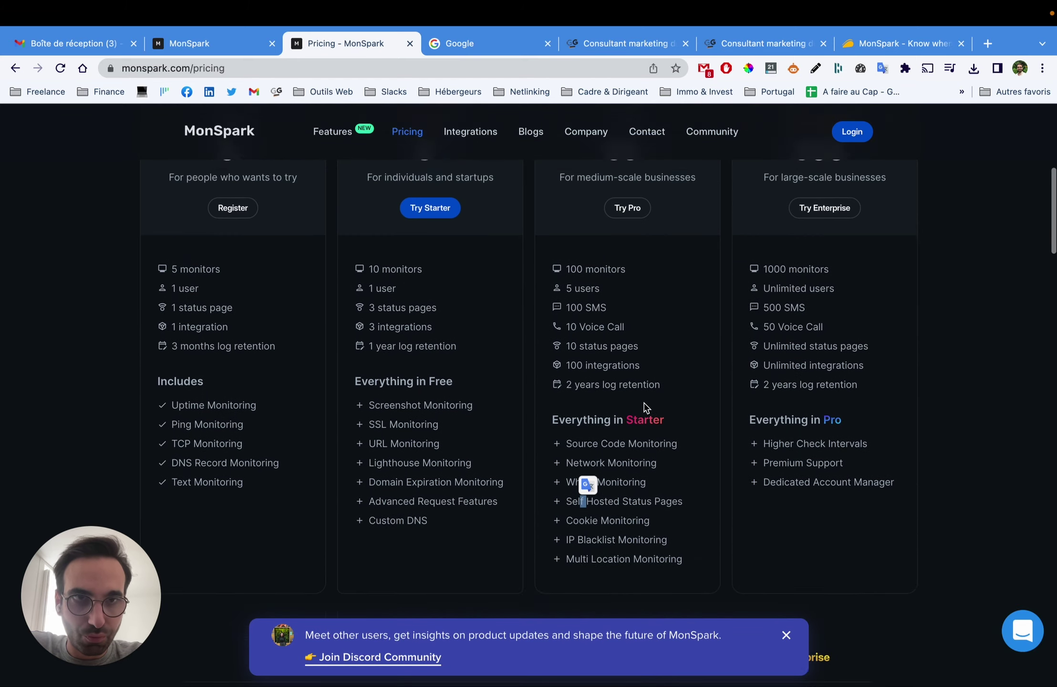
pyautogui.scroll(5, 645, 407)
# - Switch to the AppSumo MonSpark deal page and move its tab beside the MonSpark pricing tab
pyautogui.click(905, 53)
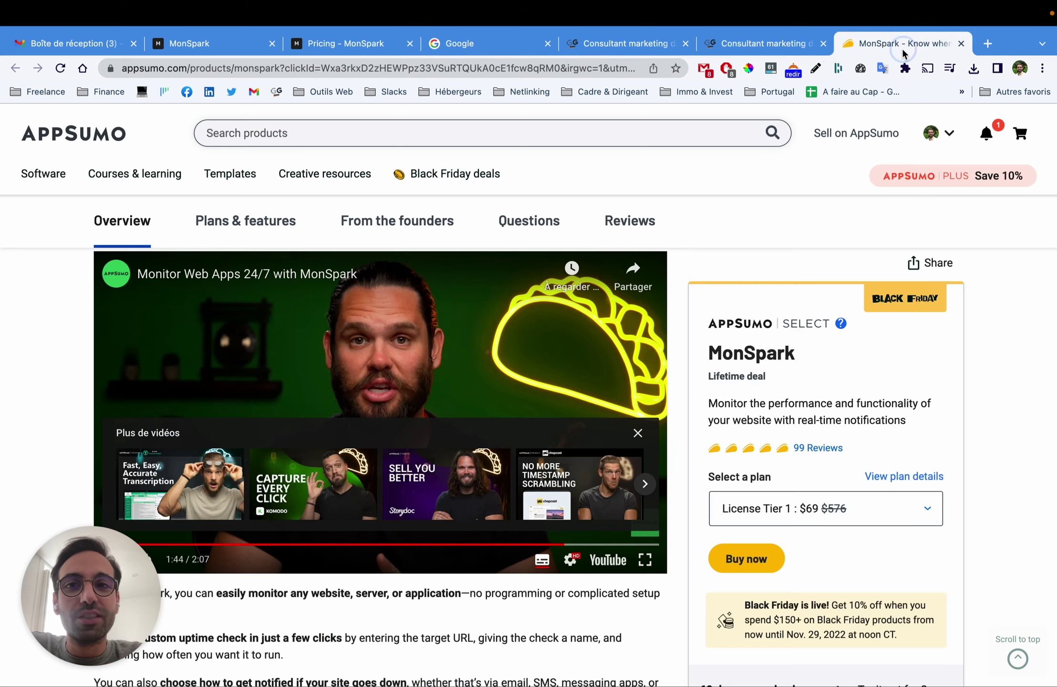
pyautogui.moveTo(905, 53); pyautogui.dragTo(482, 42)
pyautogui.scroll(5, 267, 239)
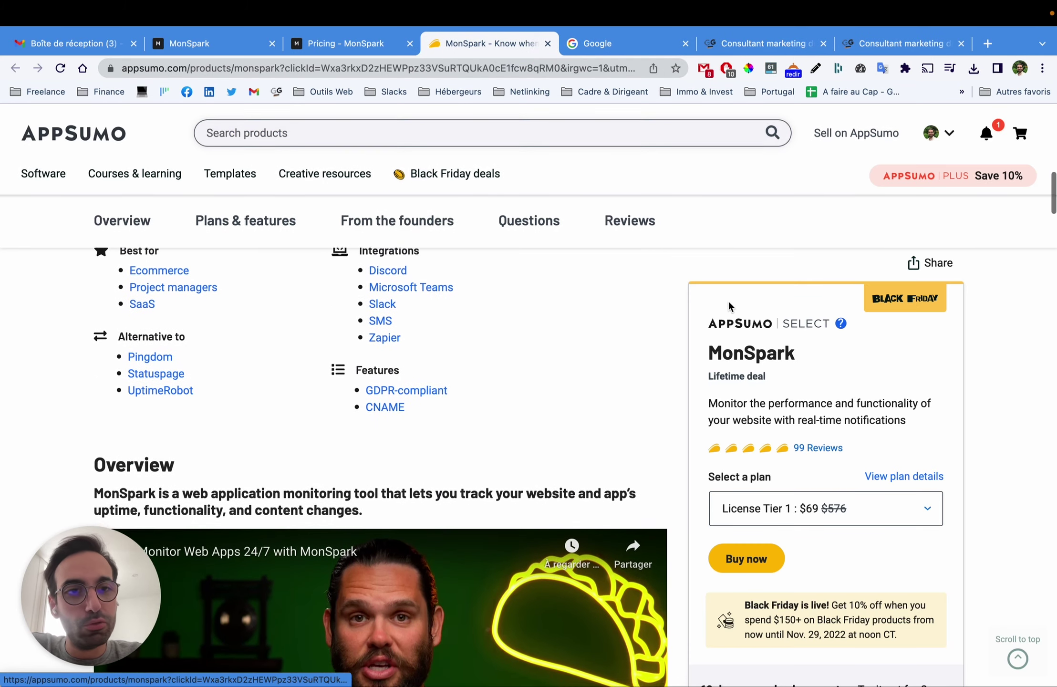
pyautogui.scroll(4, 729, 306)
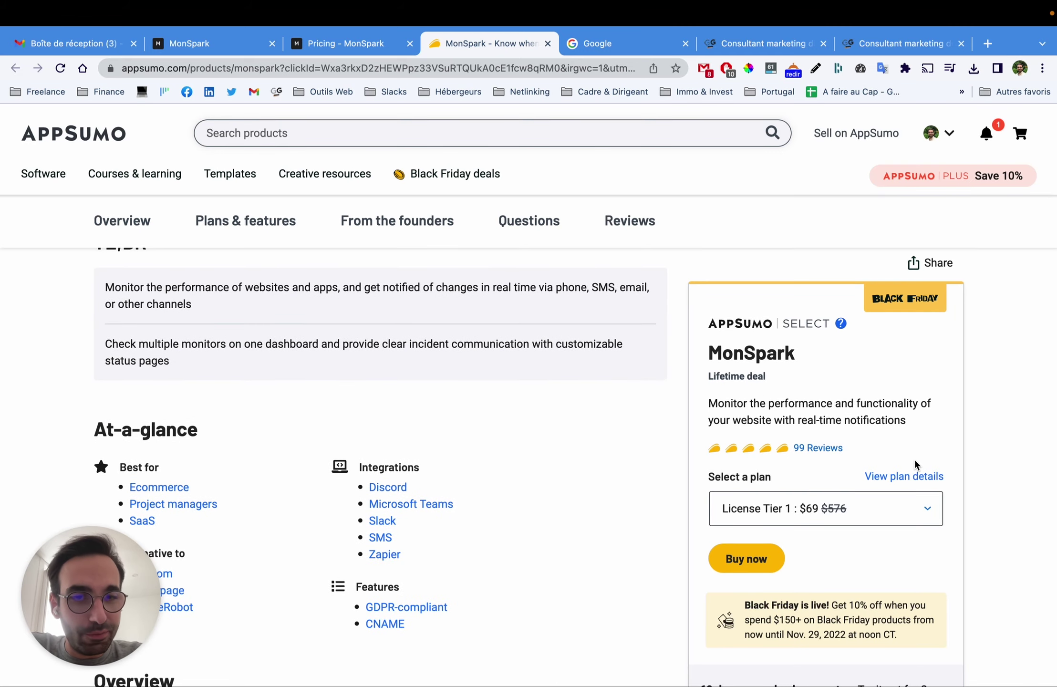
# - Check the license tiers and their prices offered for the MonSpark lifetime deal on AppSumo
pyautogui.click(888, 520)
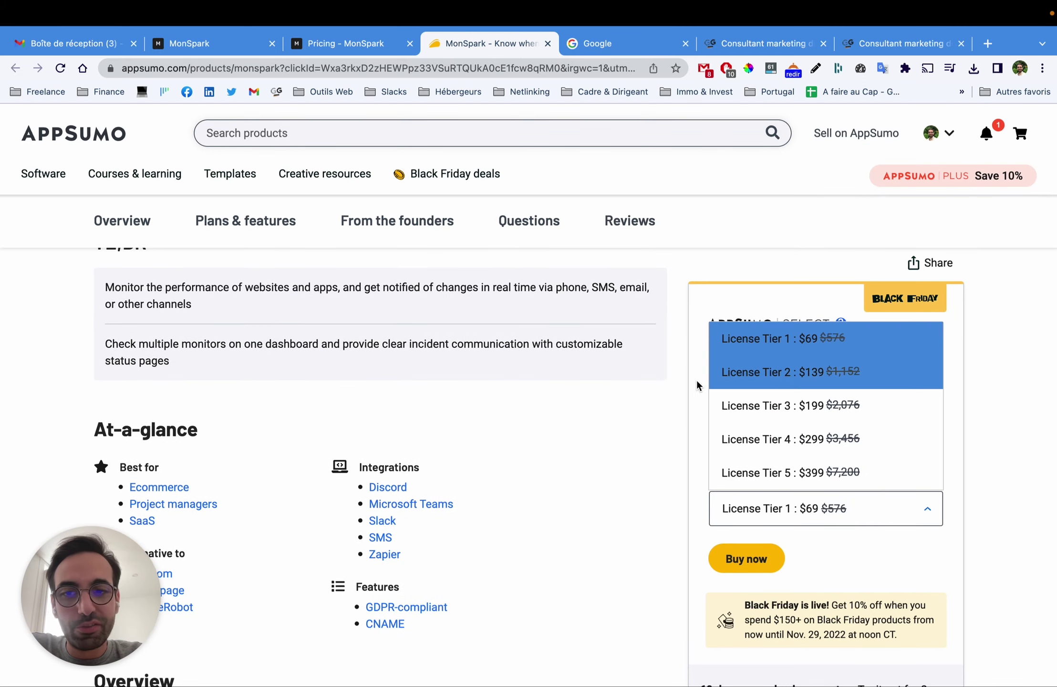
pyautogui.scroll(2, 706, 377)
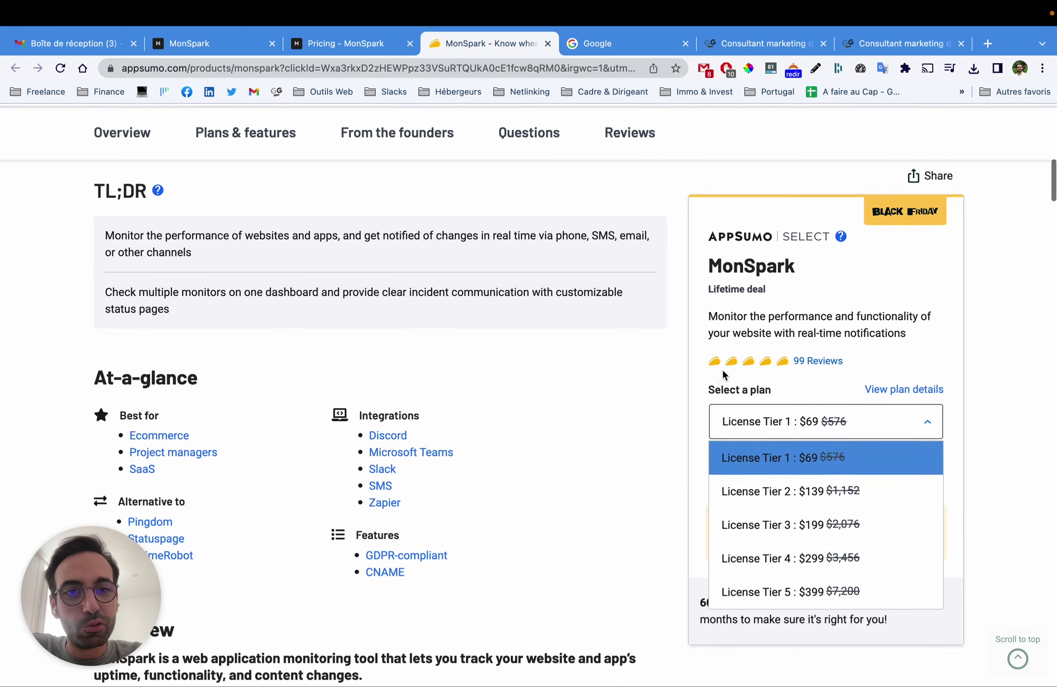
pyautogui.click(548, 442)
# - Open the deal's plan details and read the terms for Starter and Pro updates and the features included in all plans
pyautogui.click(928, 386)
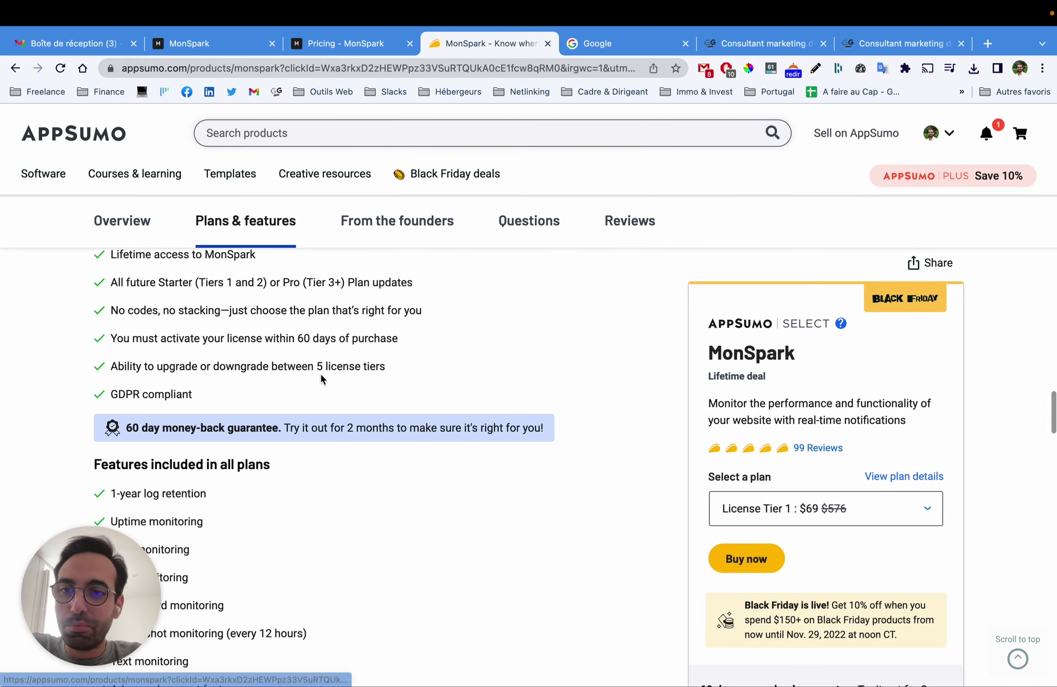
pyautogui.scroll(2, 305, 372)
pyautogui.moveTo(122, 363); pyautogui.dragTo(258, 363)
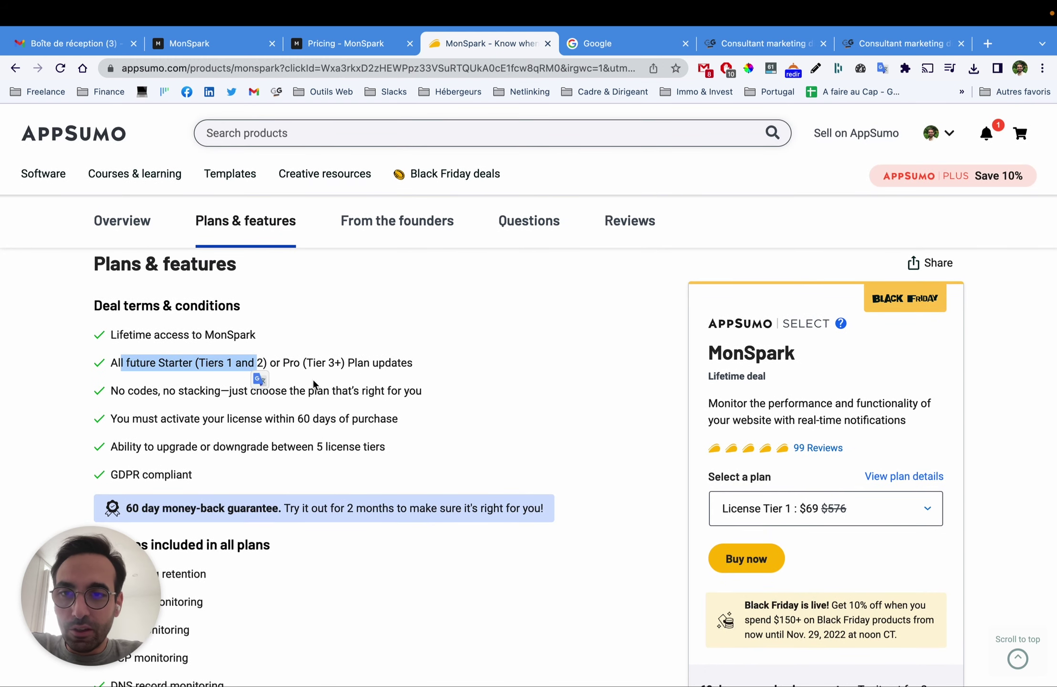
pyautogui.scroll(-5, 314, 383)
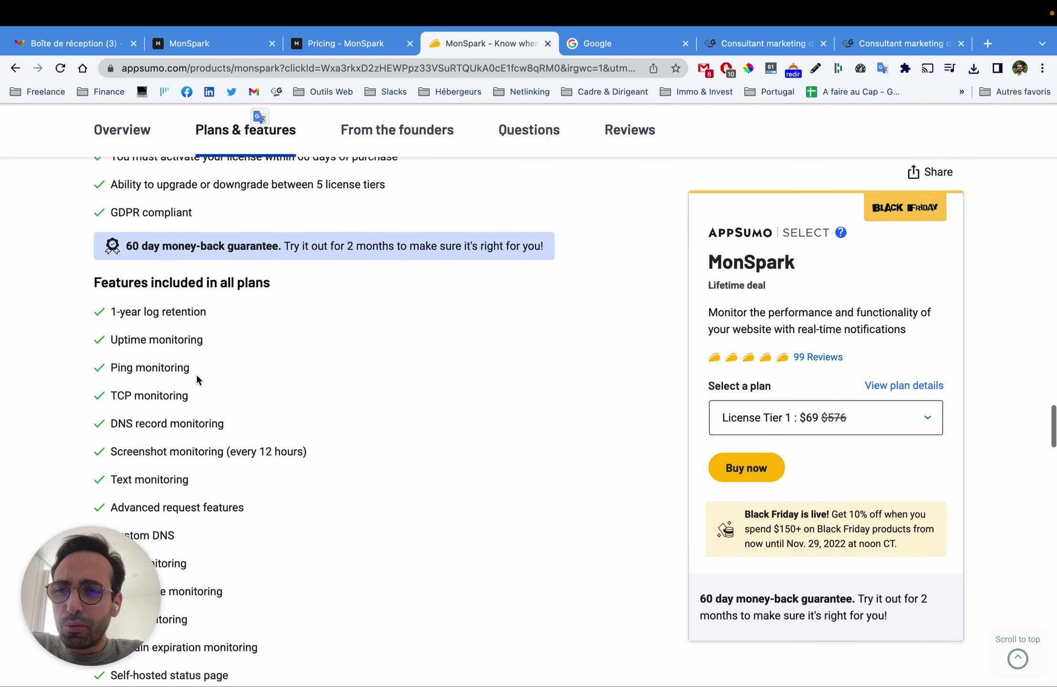
# - Examine the one-time price and the monitor limit of License Tier 1
pyautogui.scroll(-10, 198, 379)
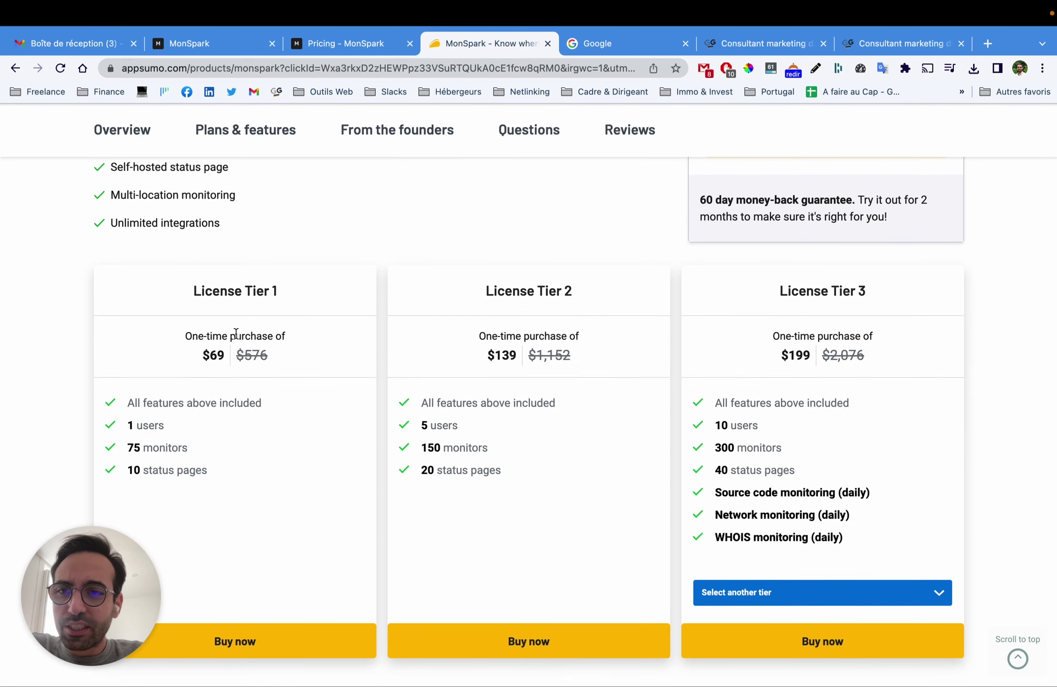
pyautogui.moveTo(213, 356); pyautogui.dragTo(215, 356)
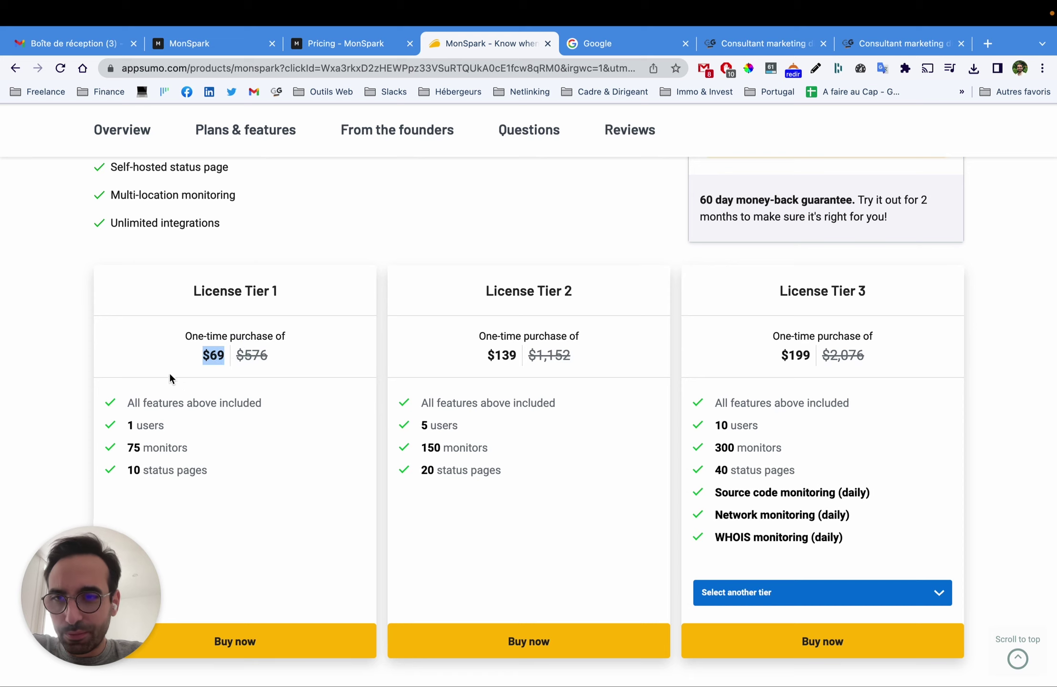
pyautogui.moveTo(127, 447); pyautogui.dragTo(187, 448)
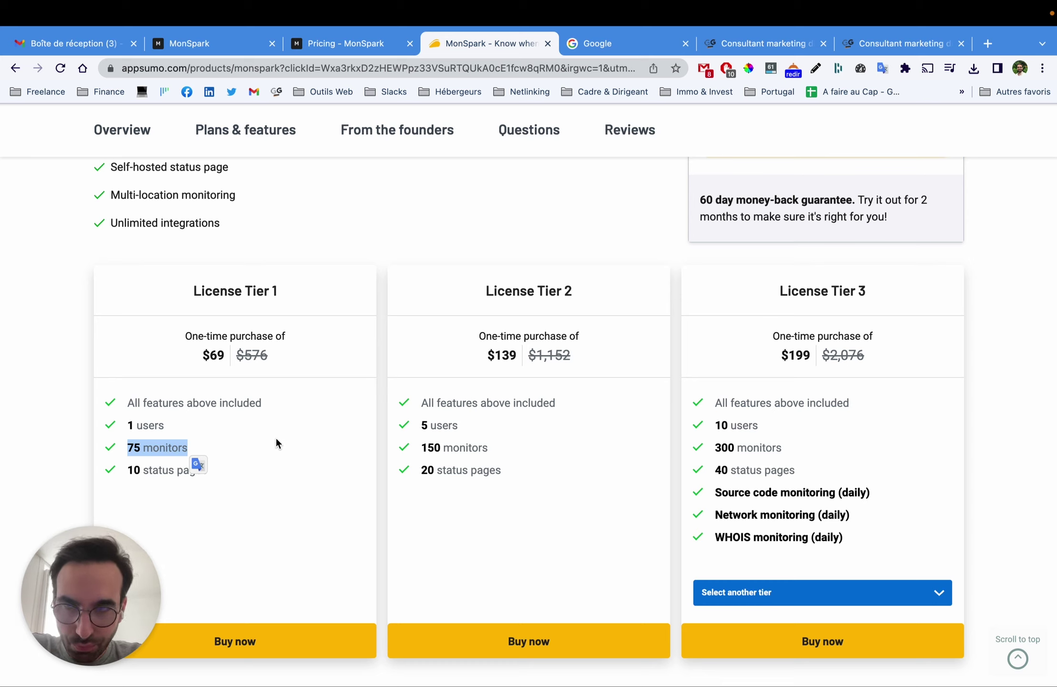
# - Compare the Starter plan's monitor limit on the MonSpark pricing page with License Tier 1 on AppSumo
pyautogui.click(341, 43)
pyautogui.scroll(-3, 558, 366)
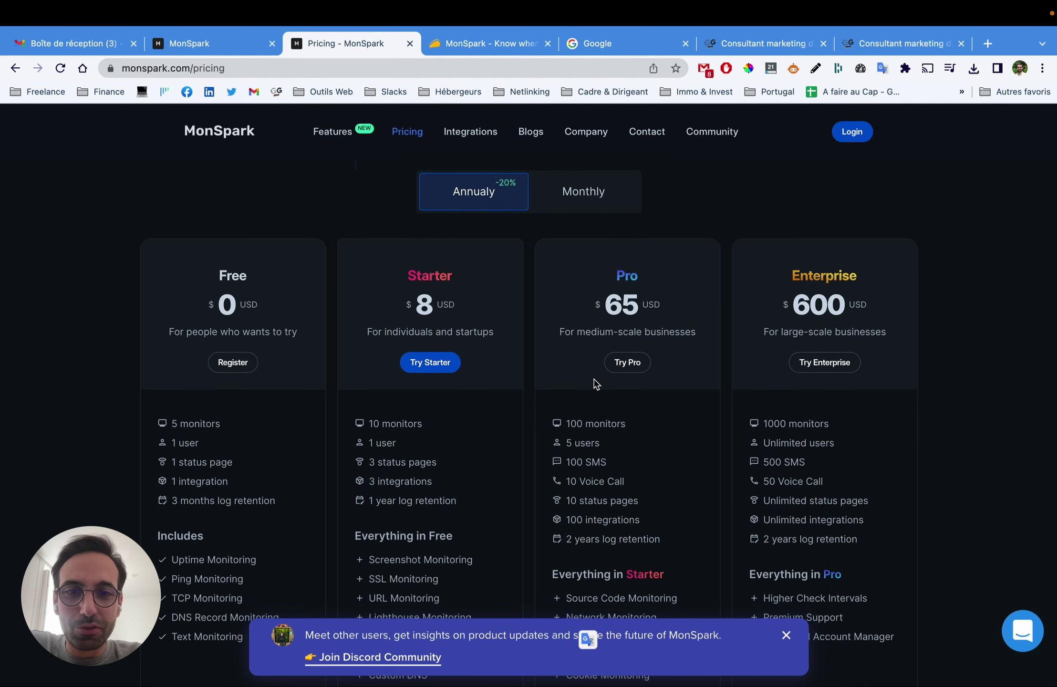
pyautogui.moveTo(368, 417); pyautogui.dragTo(422, 419)
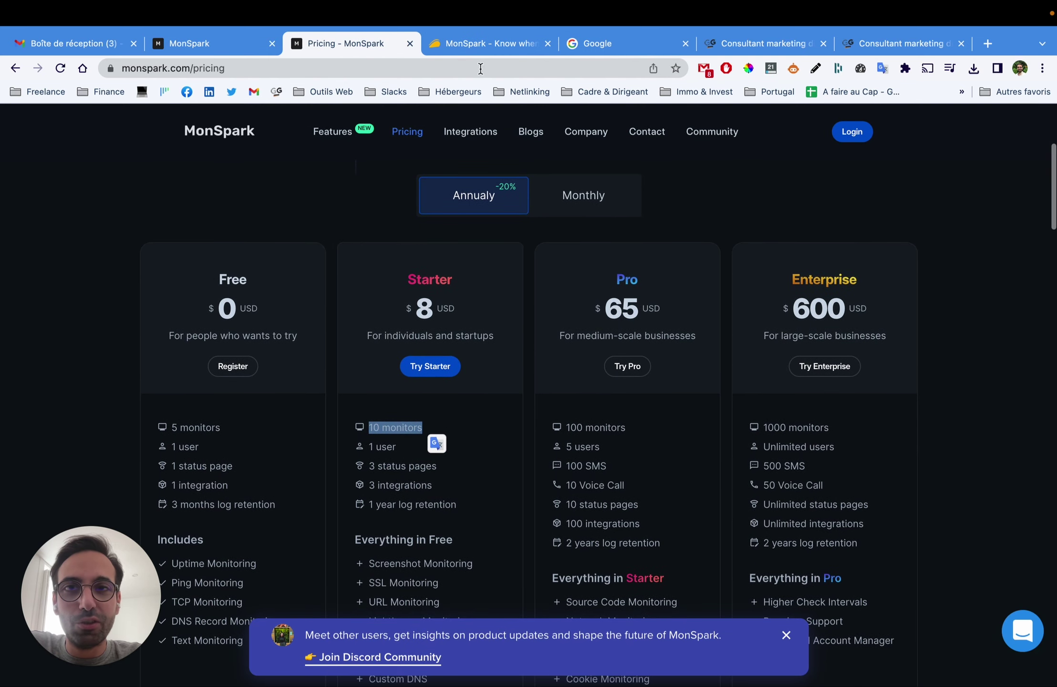
pyautogui.click(464, 42)
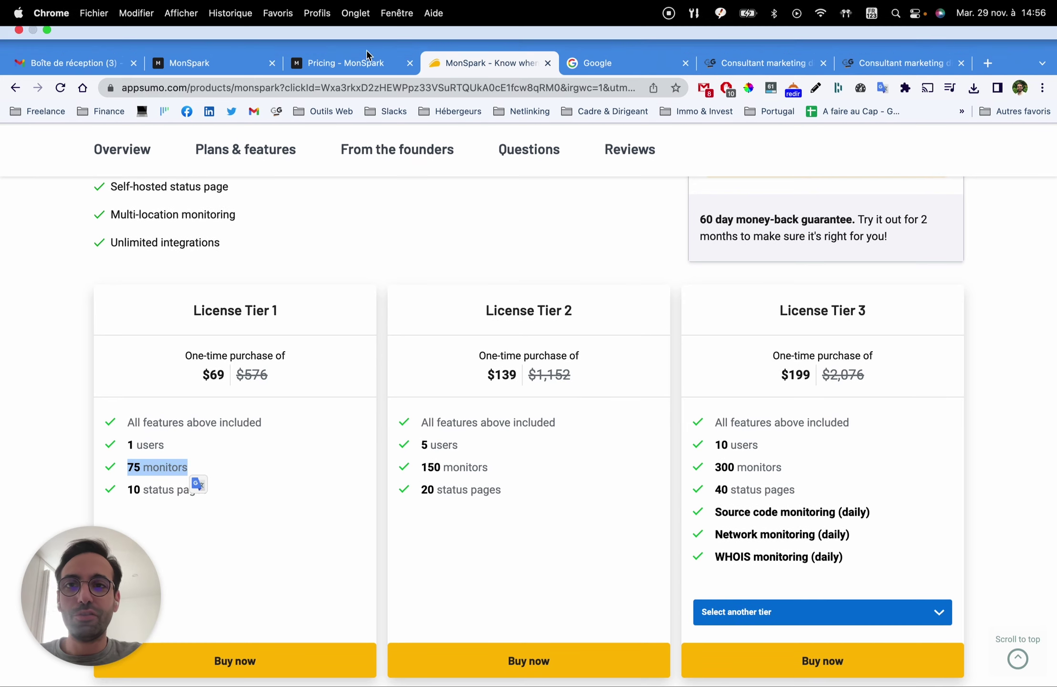
pyautogui.click(359, 62)
pyautogui.click(507, 67)
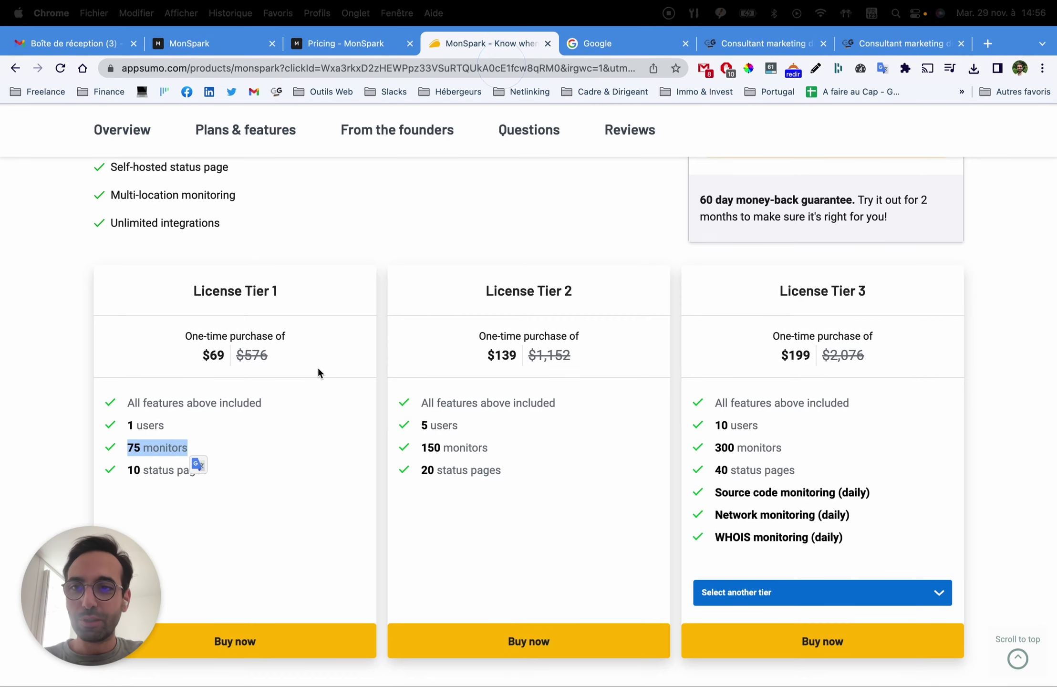
# - Compare MonSpark's subscription prices, including monthly billing, with the one-time license tier prices on AppSumo
pyautogui.click(355, 43)
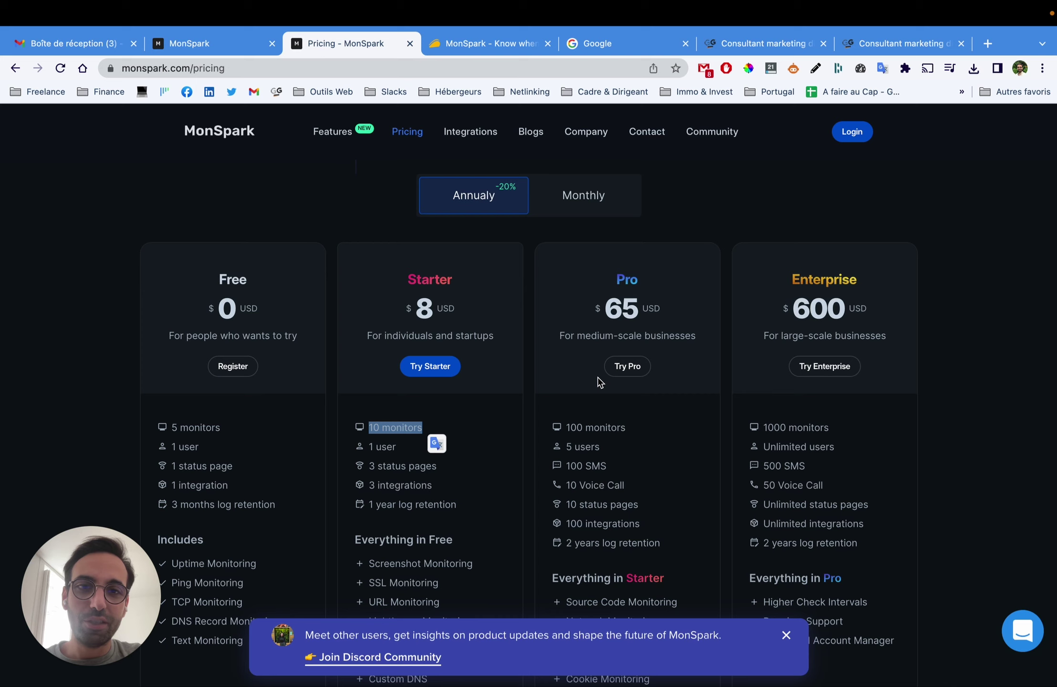
pyautogui.click(486, 55)
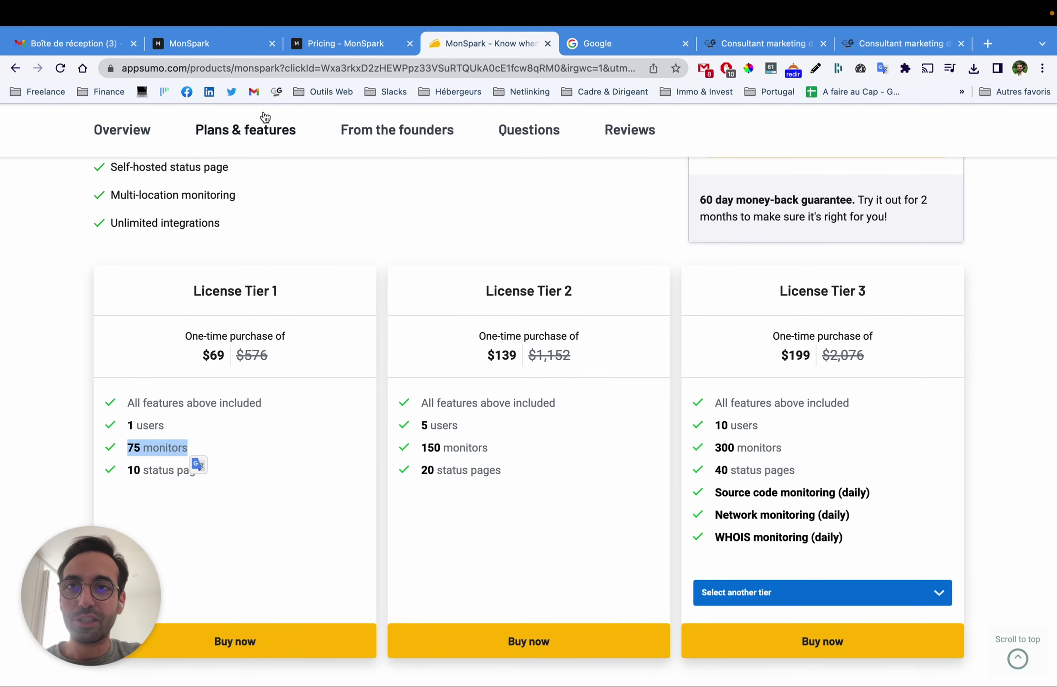
pyautogui.click(344, 44)
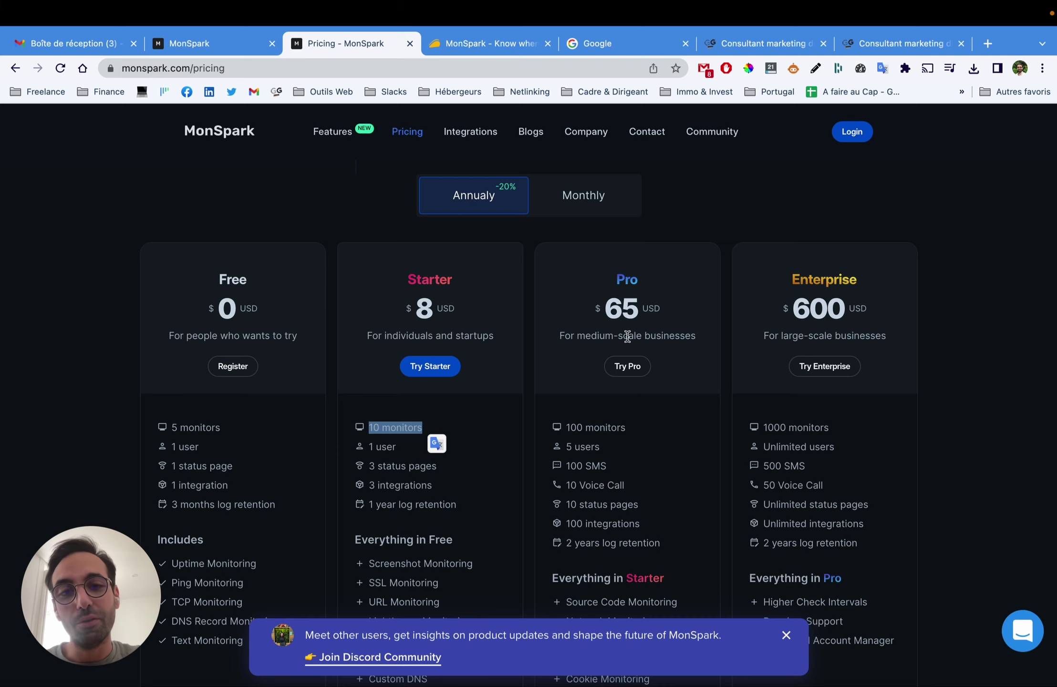
pyautogui.click(587, 202)
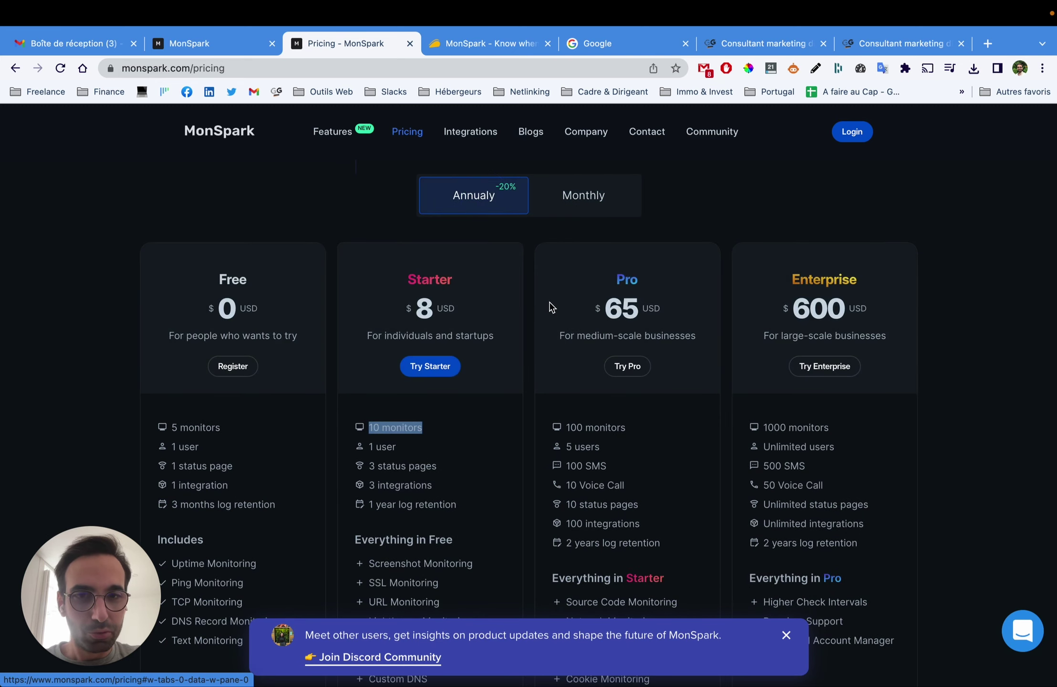
pyautogui.click(499, 43)
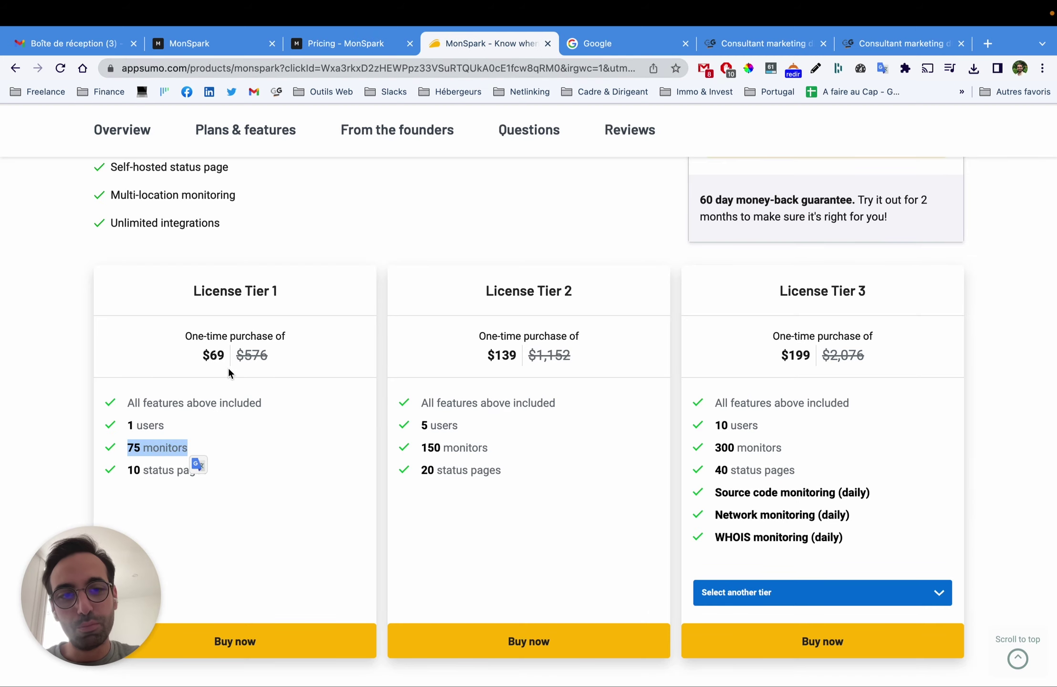
# - Skim the AppSumo deal's feature list, overview and summary, and return to the MonSpark pricing page
pyautogui.scroll(15, 282, 358)
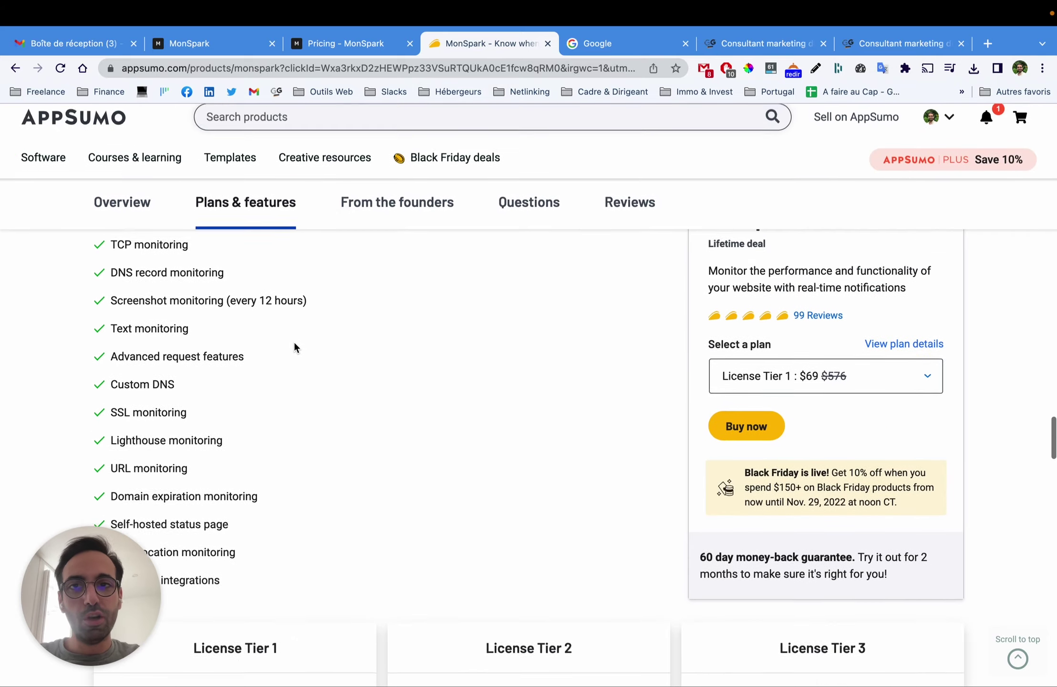
pyautogui.scroll(15, 306, 349)
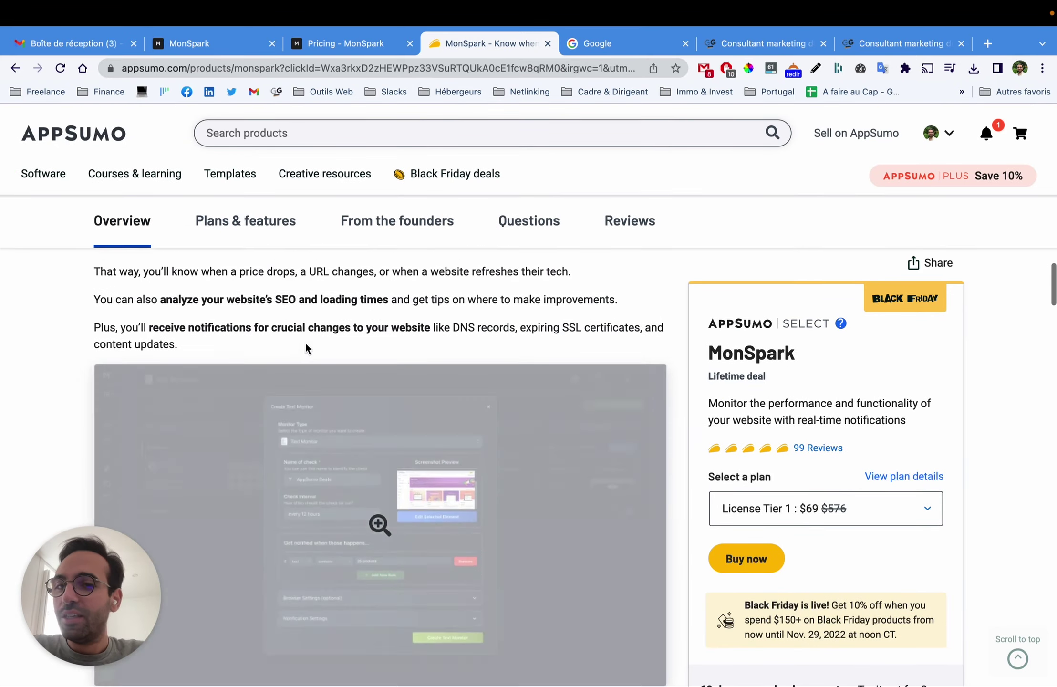
pyautogui.scroll(8, 313, 346)
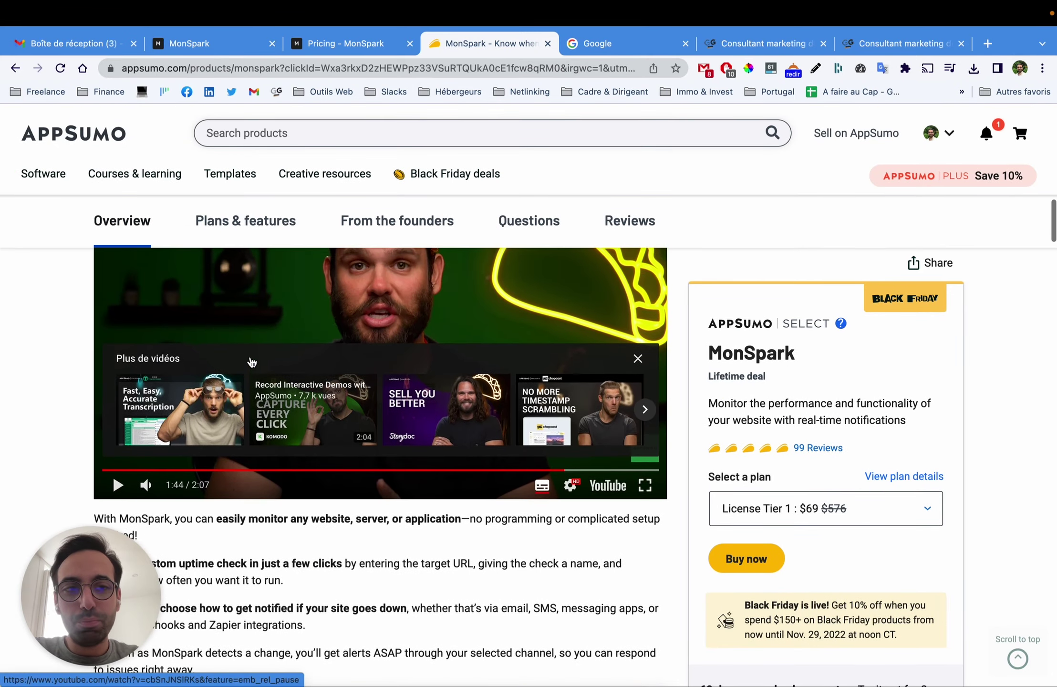
pyautogui.scroll(4, 248, 356)
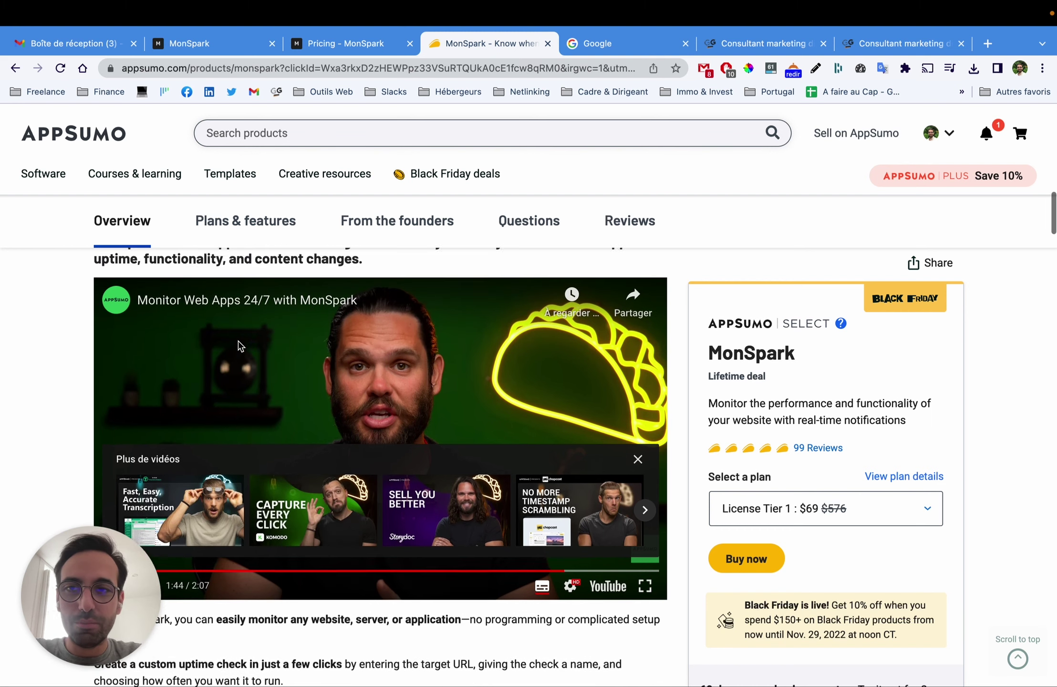
pyautogui.scroll(6, 238, 340)
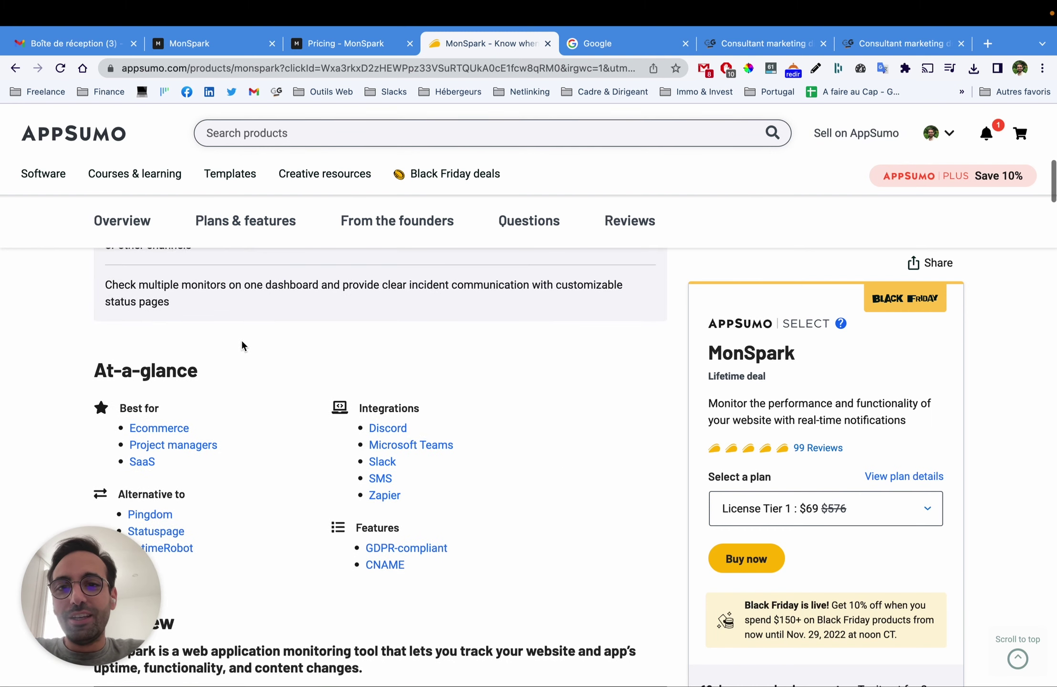
pyautogui.scroll(5, 241, 339)
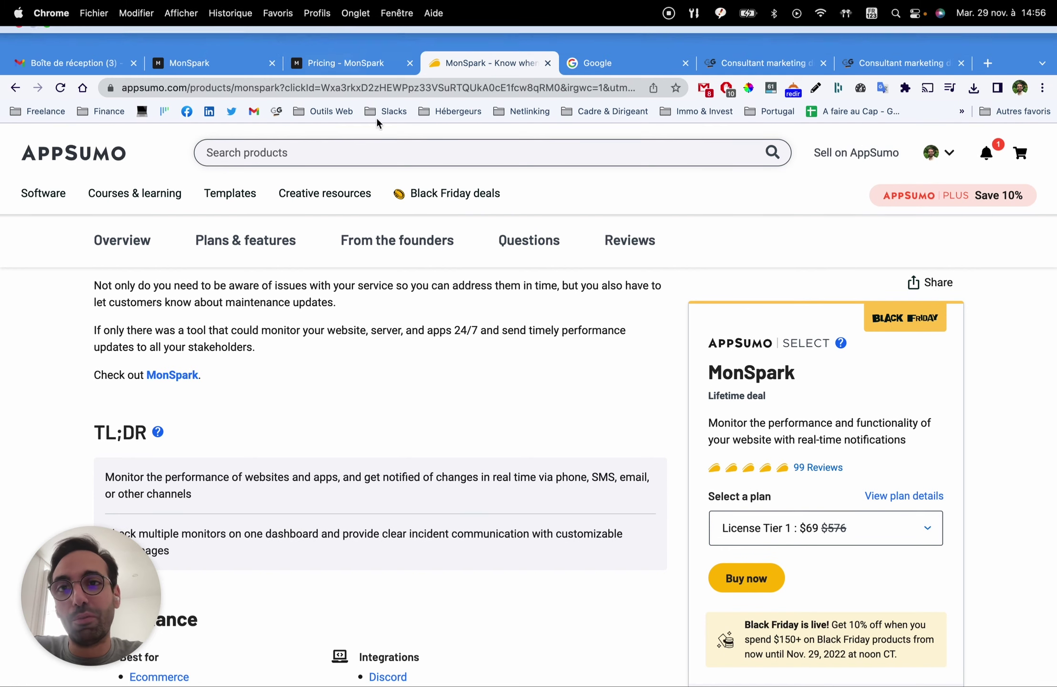
pyautogui.scroll(-2, 376, 116)
pyautogui.click(341, 54)
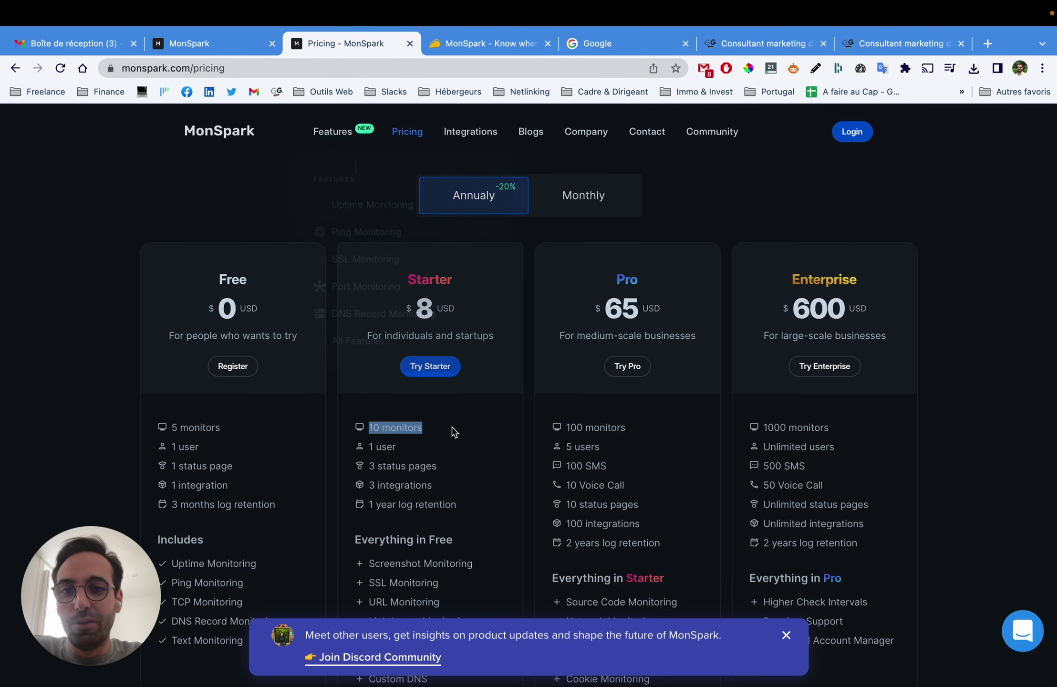
# - Review the AppSumo deal's overview, at-a-glance details, reviews rating and License Tier 1 offer
pyautogui.scroll(3, 661, 339)
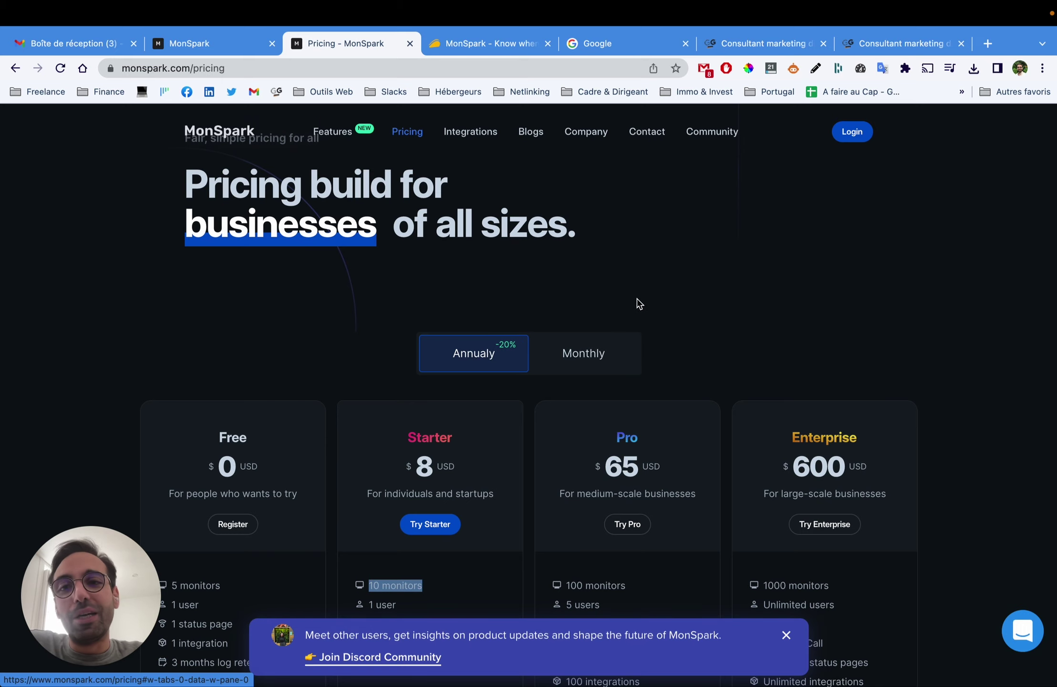
pyautogui.click(484, 47)
pyautogui.scroll(-10, 379, 266)
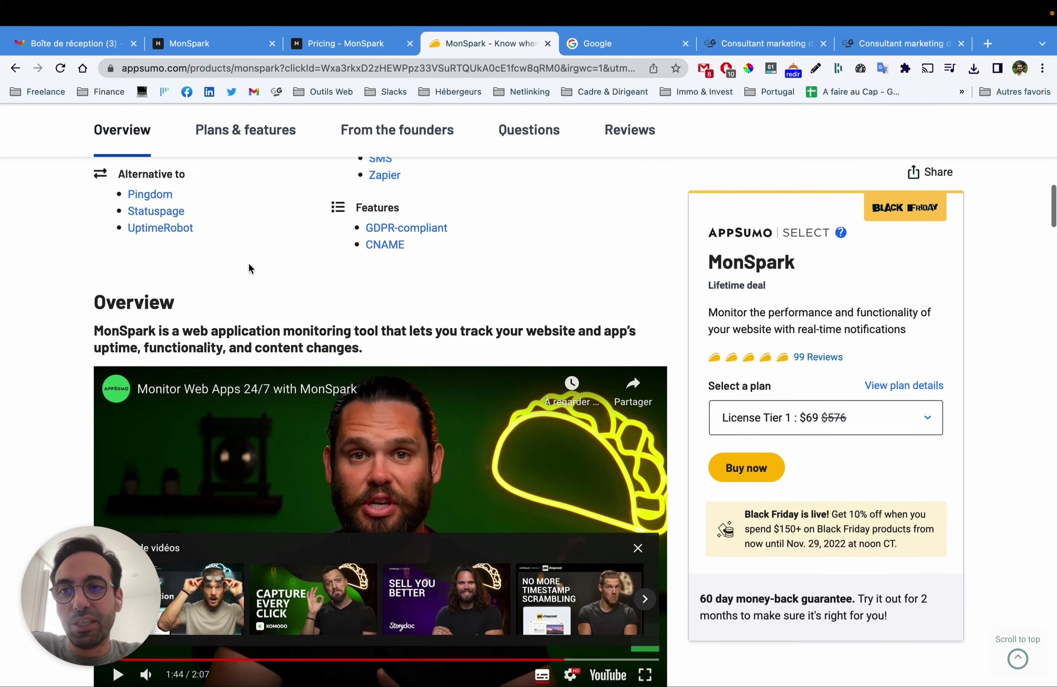
pyautogui.scroll(10, 250, 260)
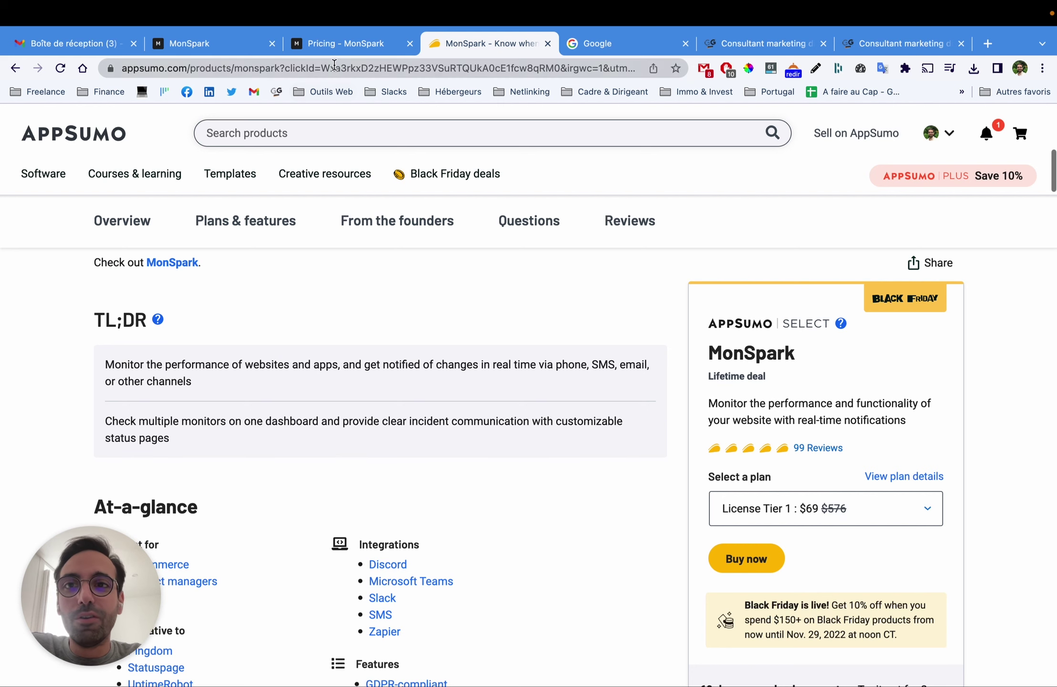
pyautogui.scroll(-5, 344, 302)
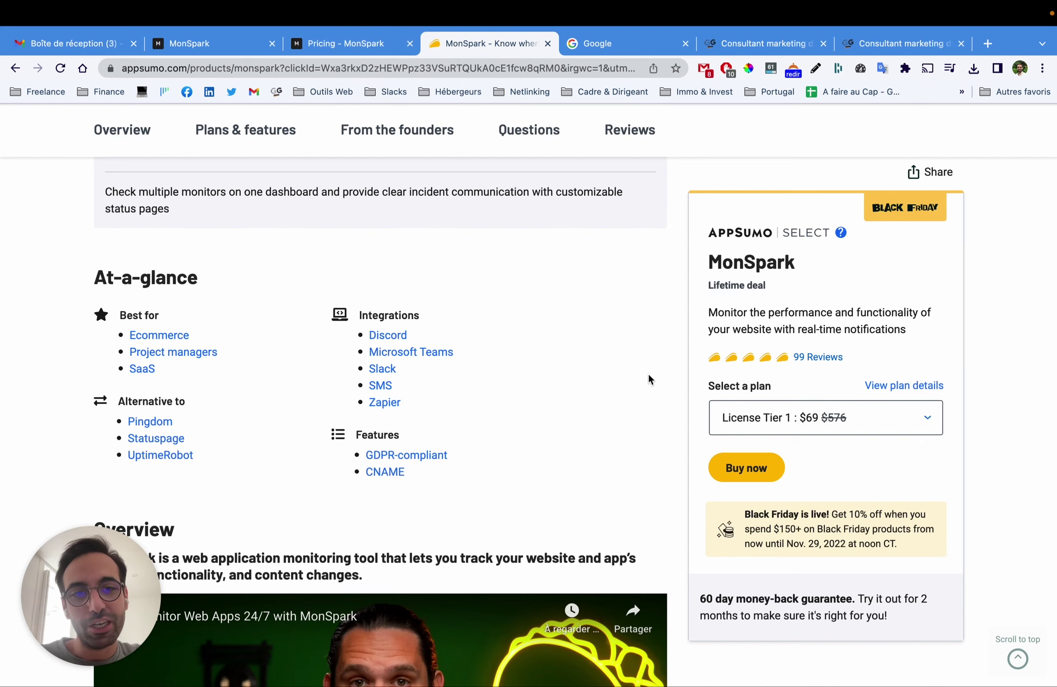
pyautogui.scroll(5, 618, 399)
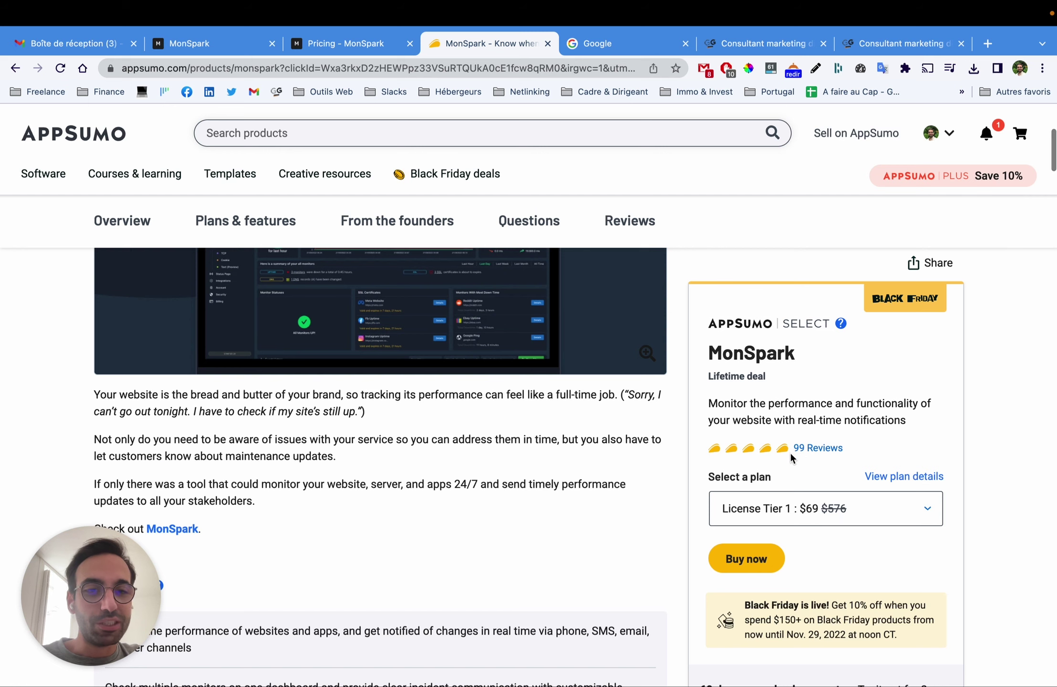
pyautogui.scroll(2, 792, 458)
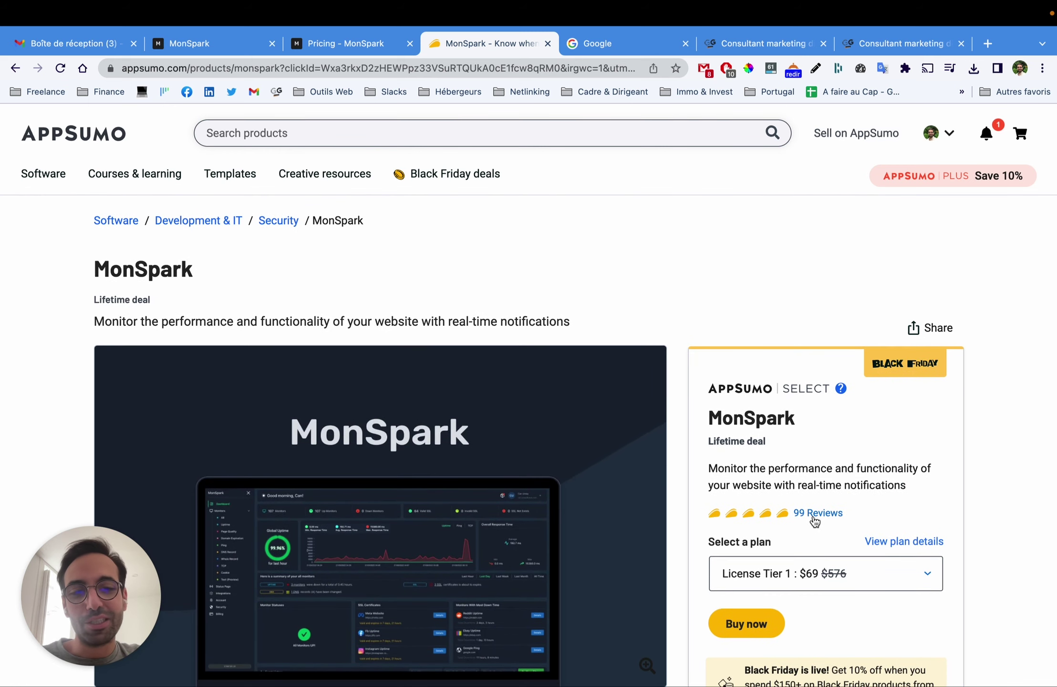
pyautogui.scroll(-2, 772, 361)
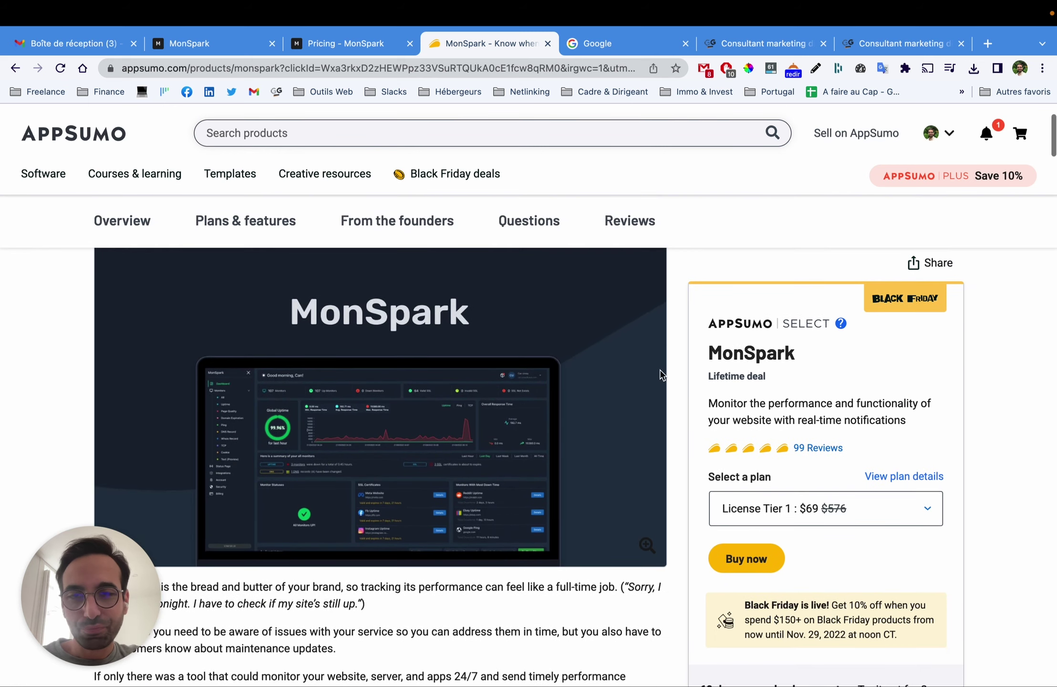
pyautogui.scroll(-3, 618, 374)
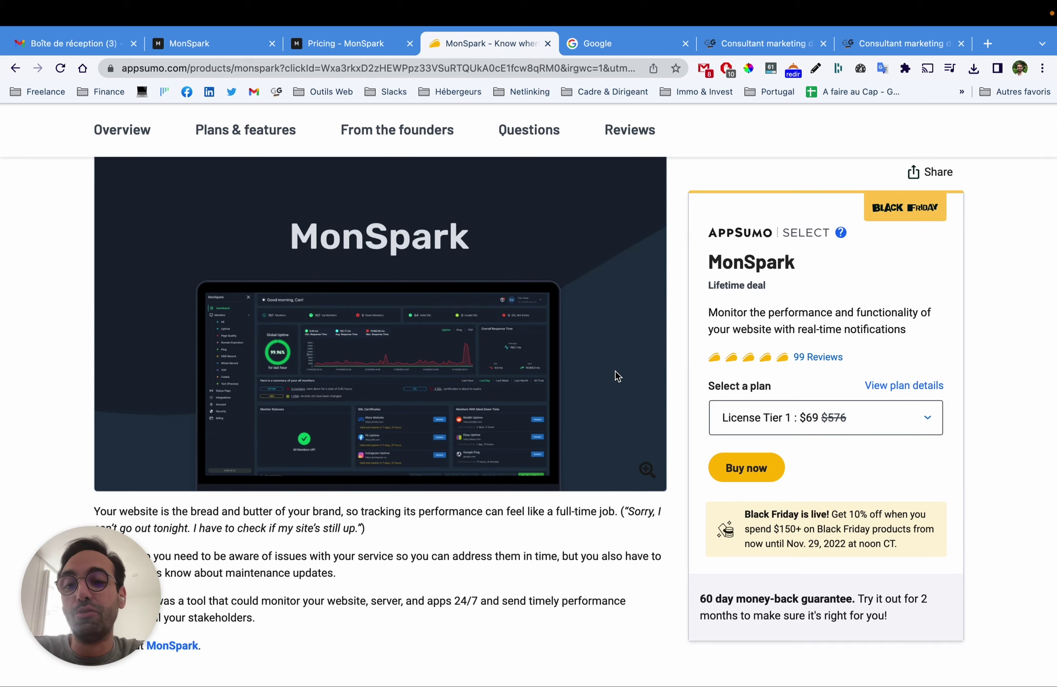
# - Revisit the MonSpark pricing page and look over the introduction of the AppSumo deal again
pyautogui.click(217, 44)
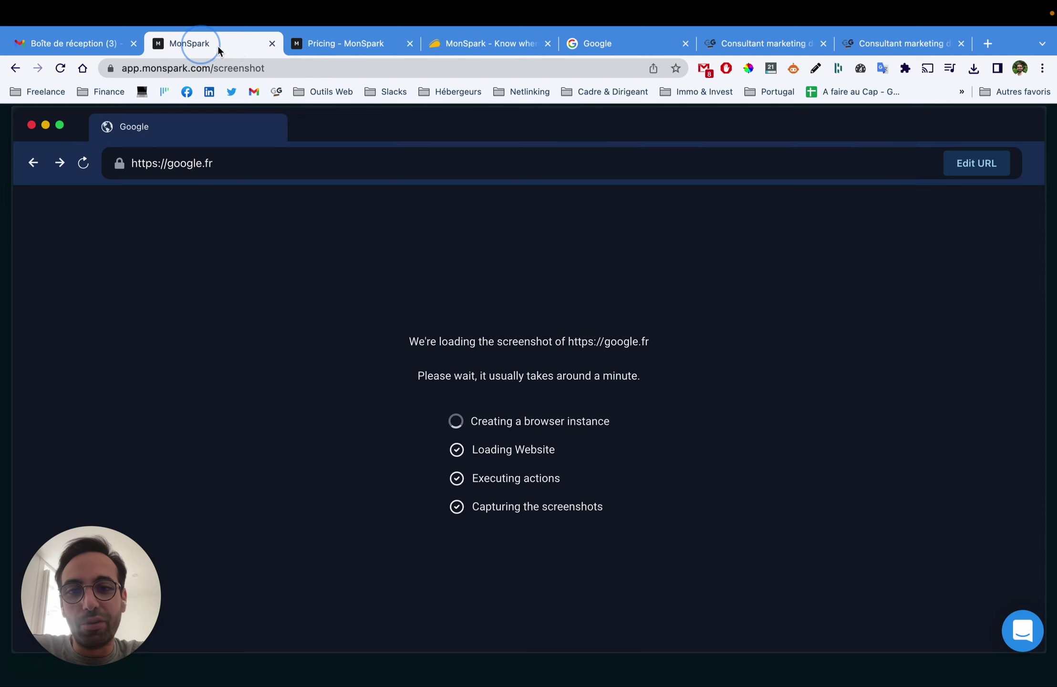
pyautogui.click(309, 48)
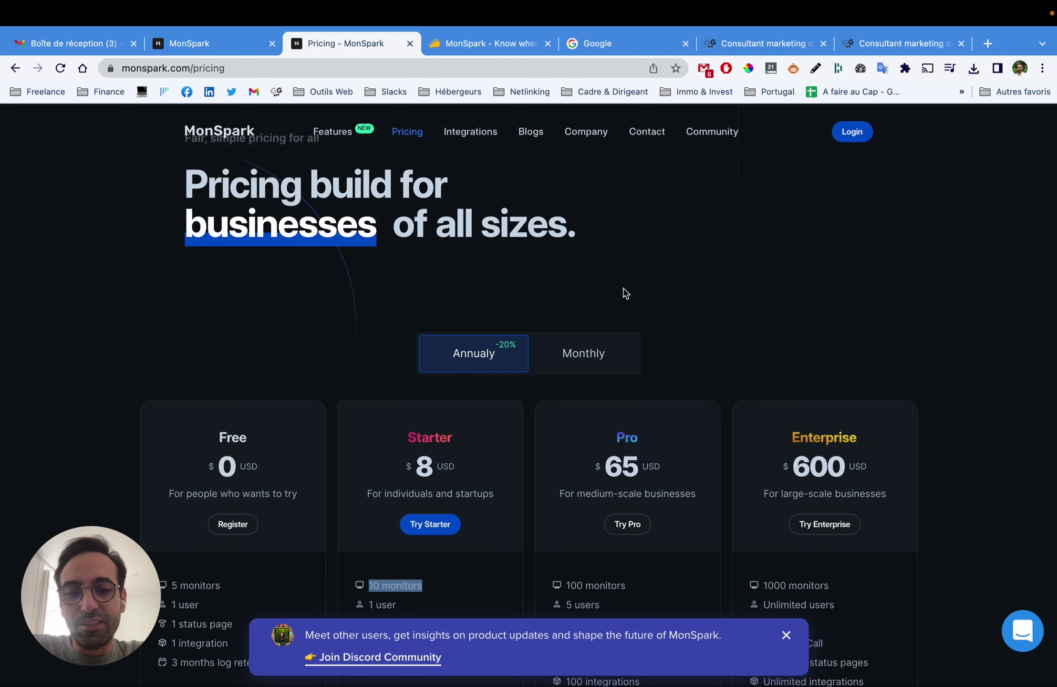
pyautogui.scroll(2, 586, 232)
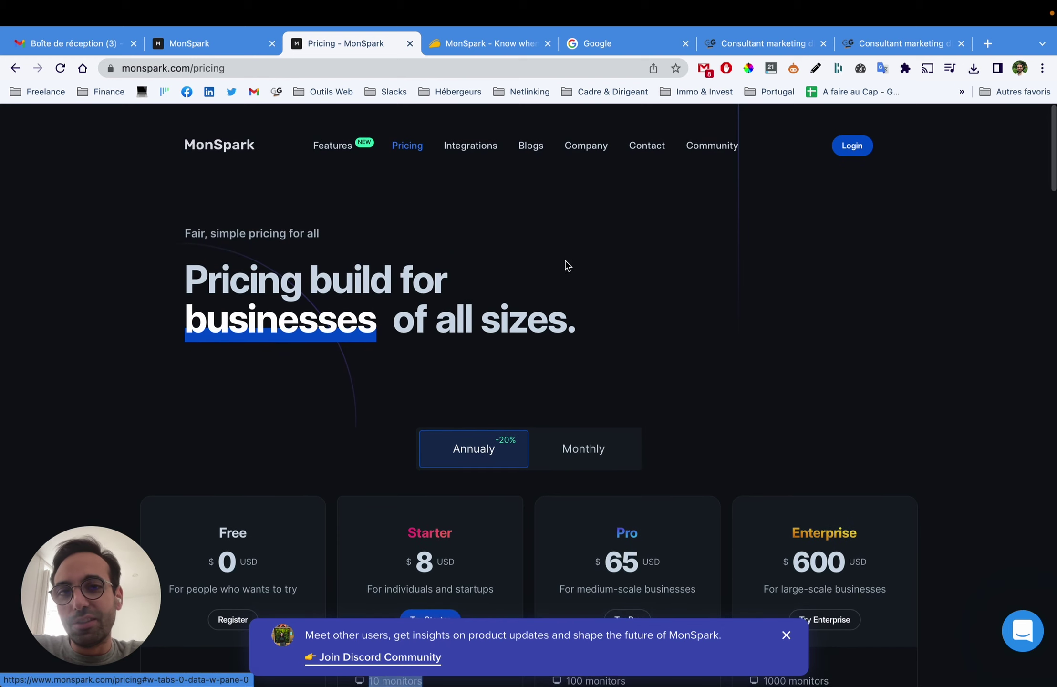
pyautogui.click(463, 42)
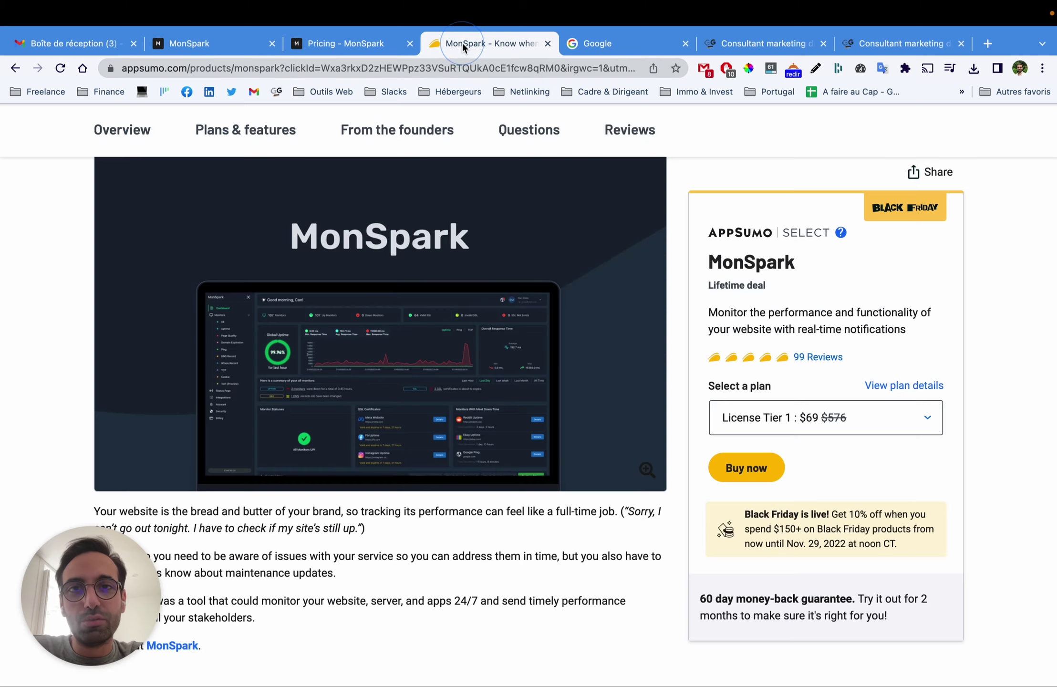
pyautogui.scroll(5, 727, 159)
pyautogui.scroll(-1, 585, 251)
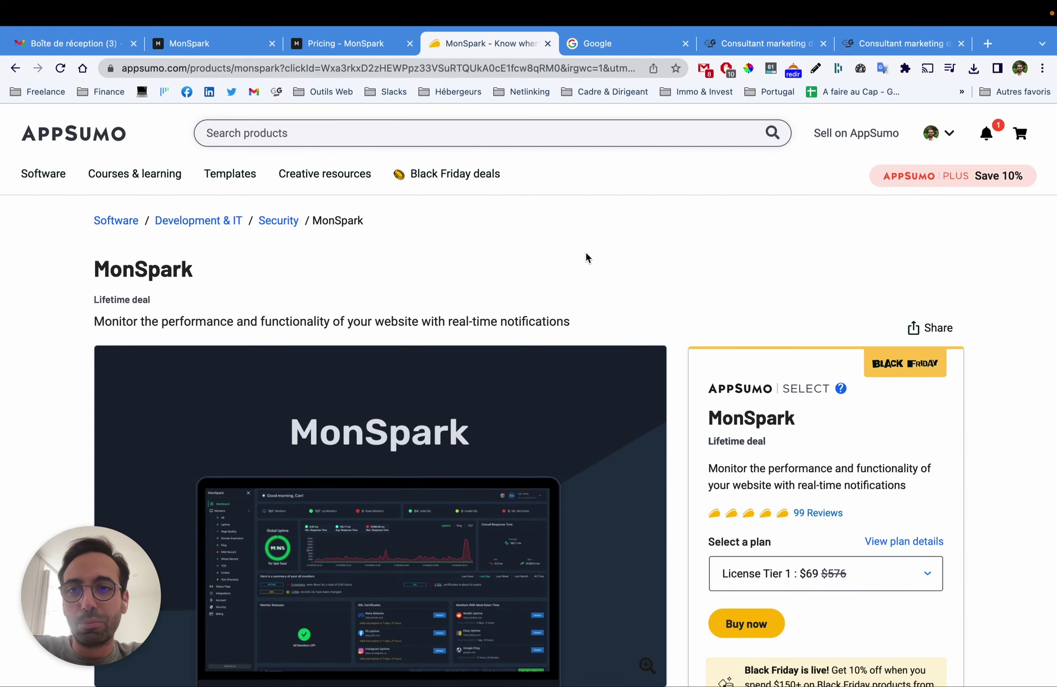
pyautogui.scroll(-4, 583, 258)
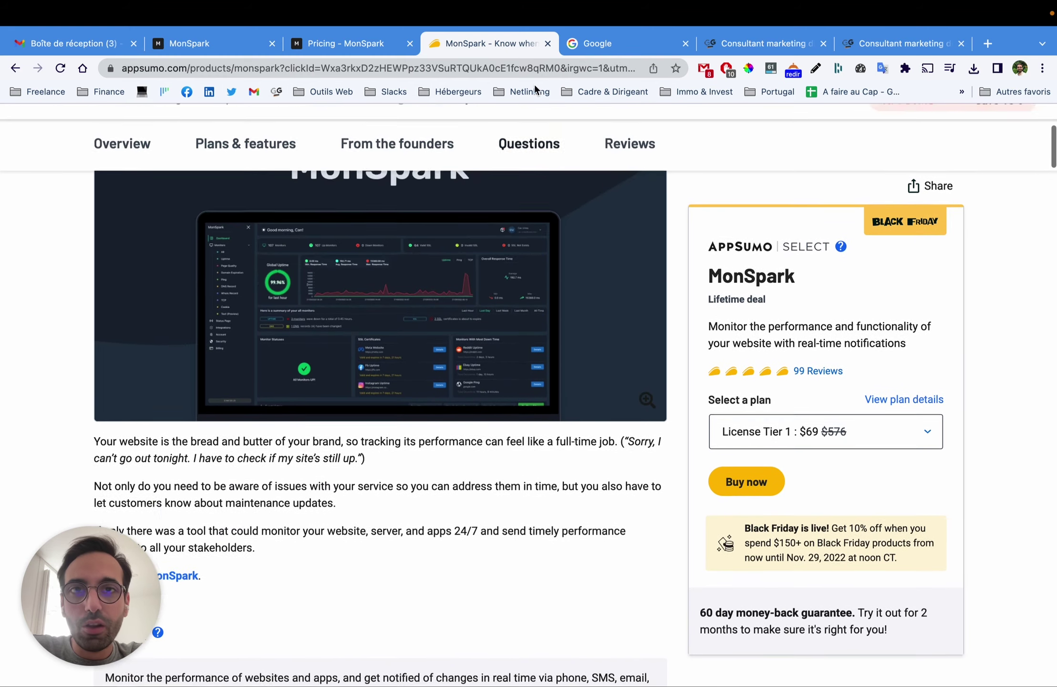
pyautogui.scroll(2, 535, 89)
# - Open the MonSpark dashboard from the pricing site and bring up the creation form for an Uptime Monitor
pyautogui.click(334, 43)
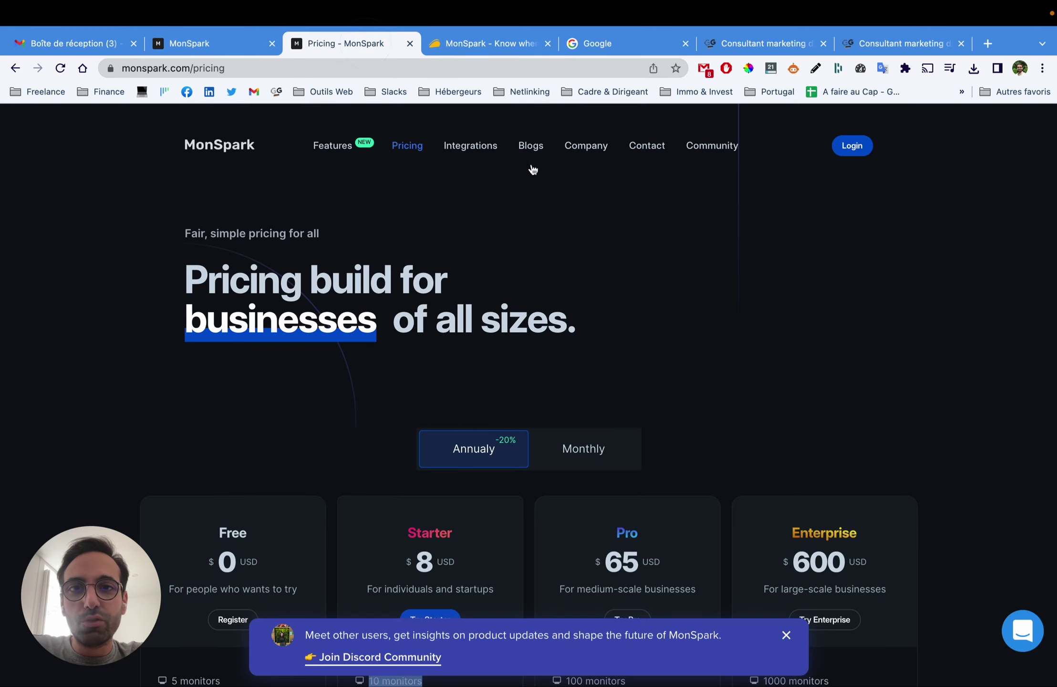
pyautogui.click(852, 146)
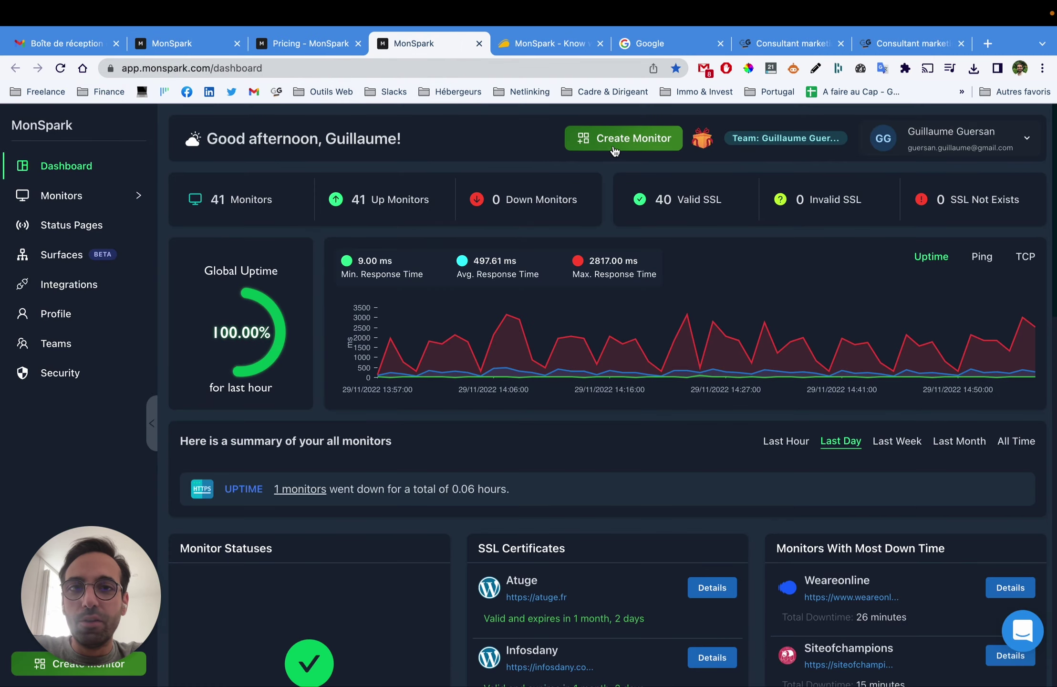
pyautogui.click(615, 151)
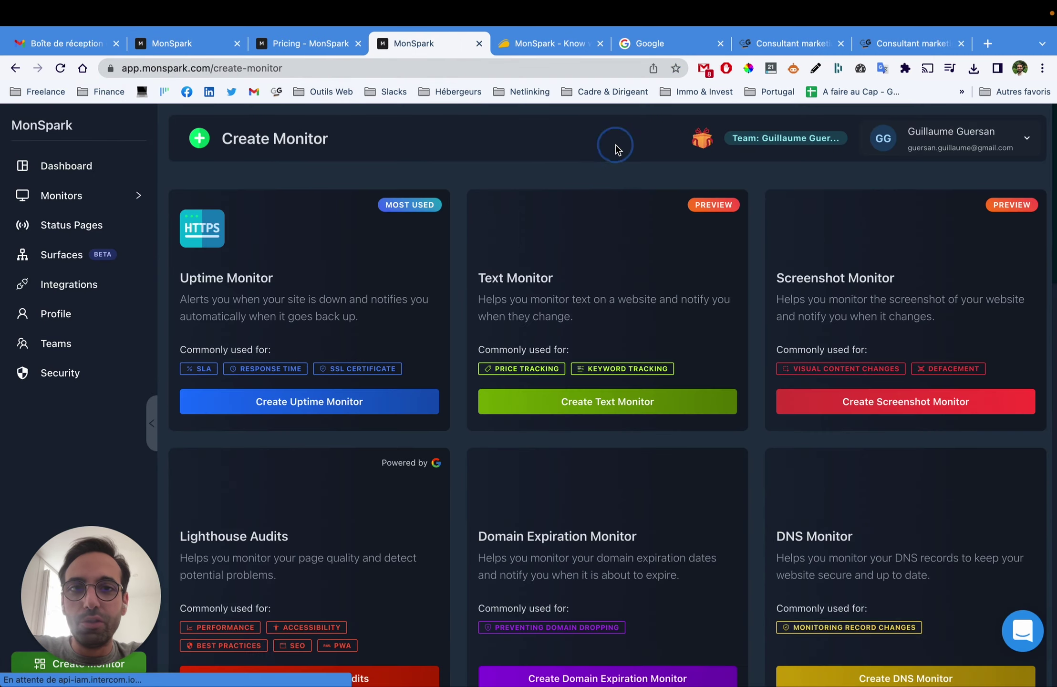
pyautogui.click(310, 408)
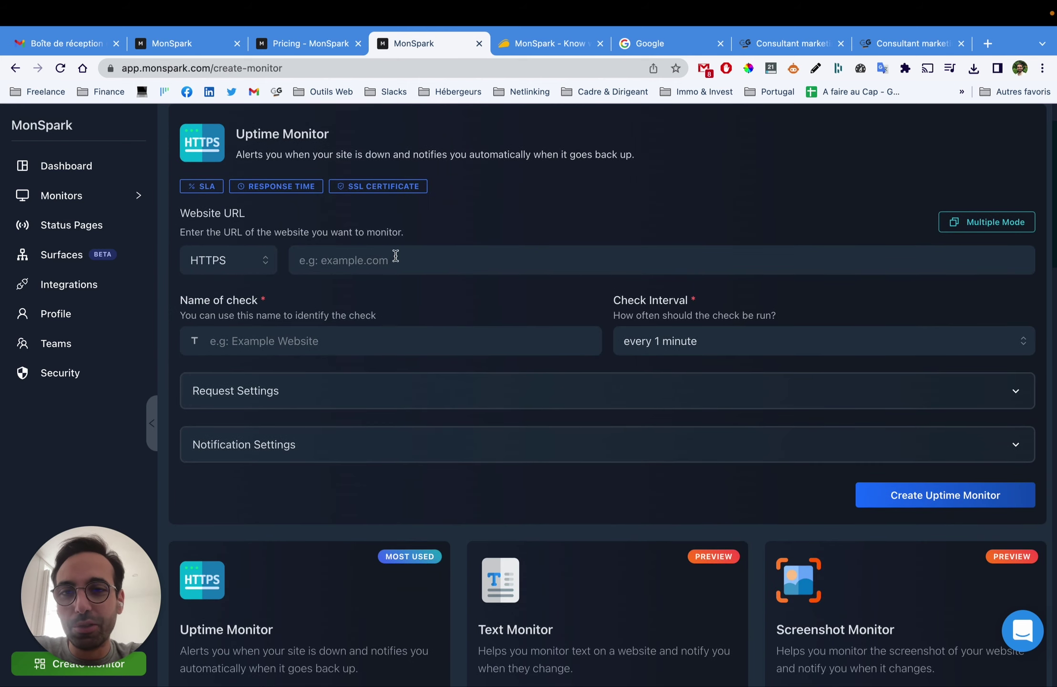
# - Compare the single and multiple URL modes of the Uptime Monitor form, leaving it in multiple mode
pyautogui.click(992, 222)
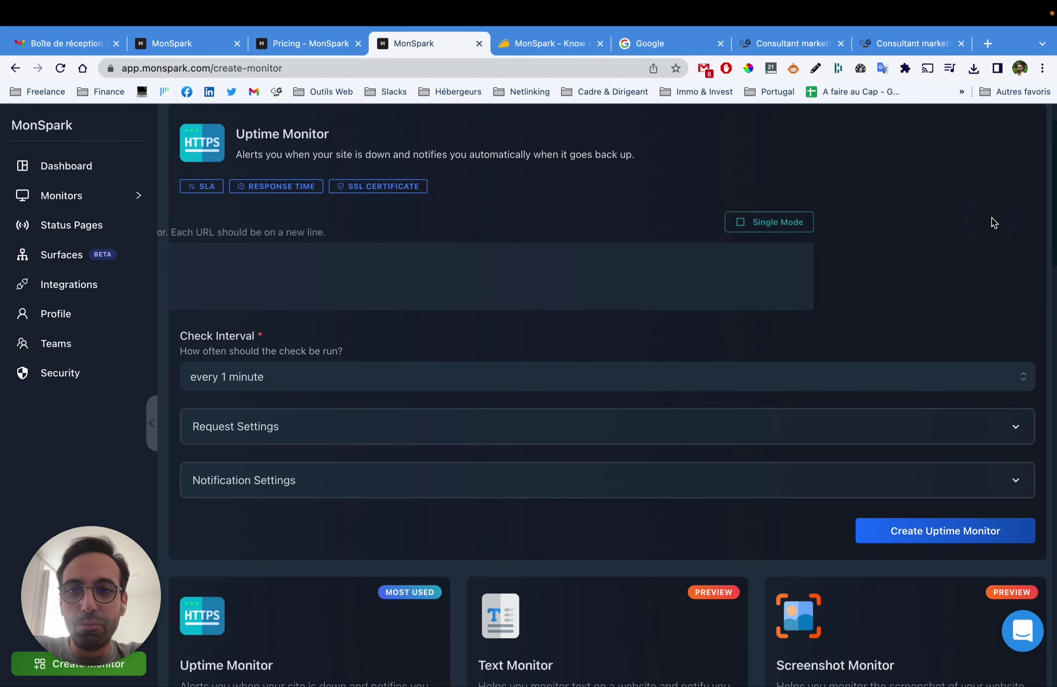
pyautogui.click(312, 269)
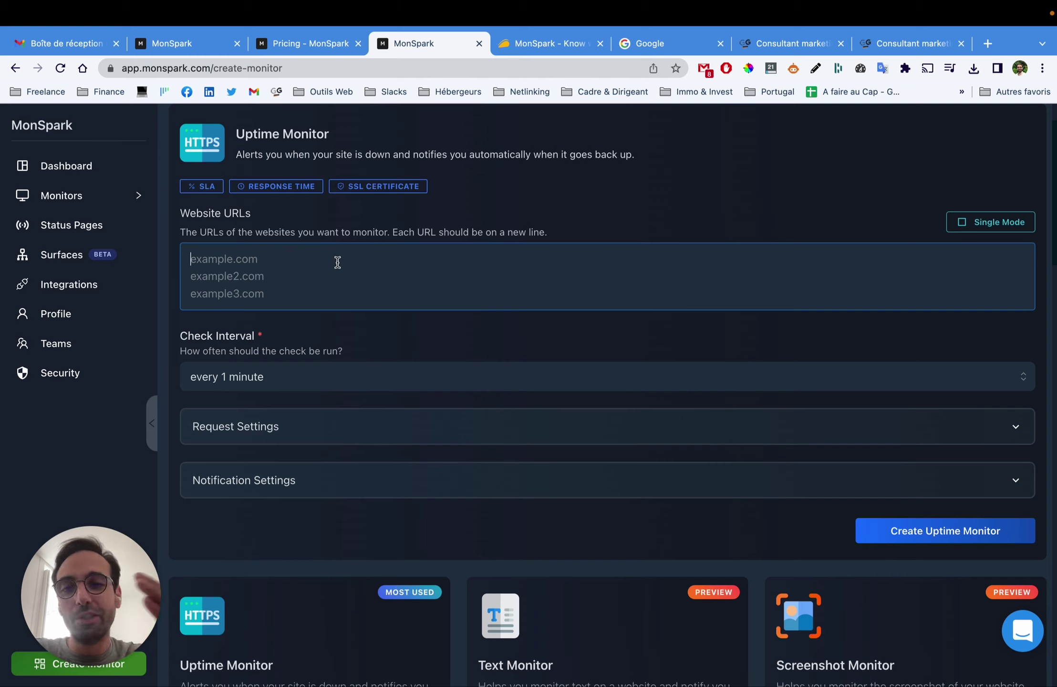
pyautogui.click(1018, 230)
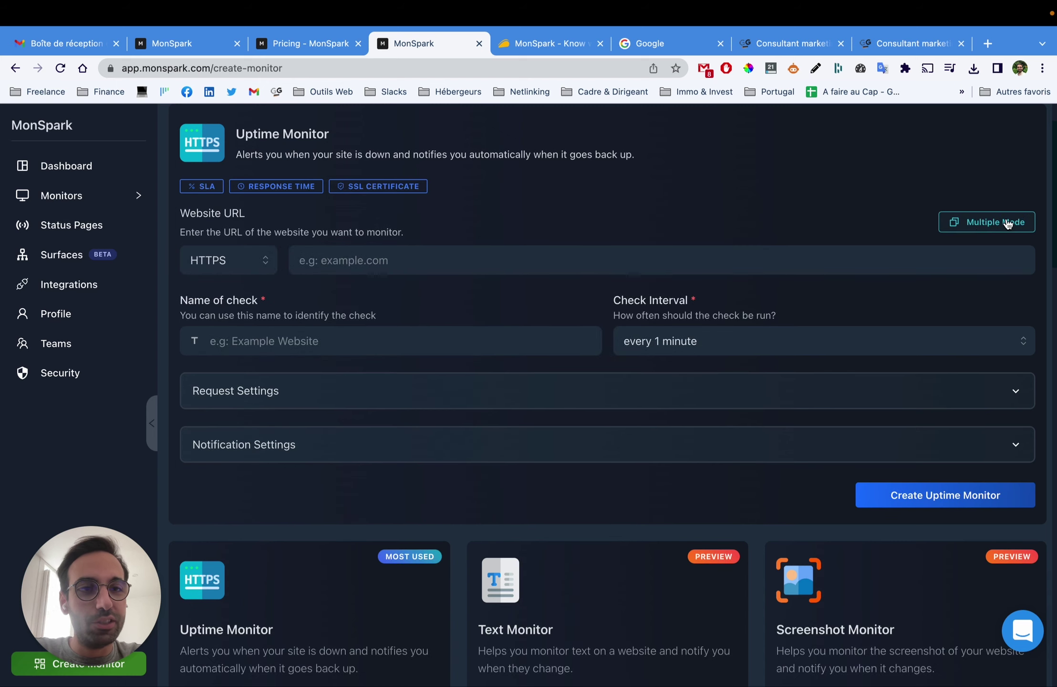
pyautogui.click(1006, 223)
pyautogui.click(240, 263)
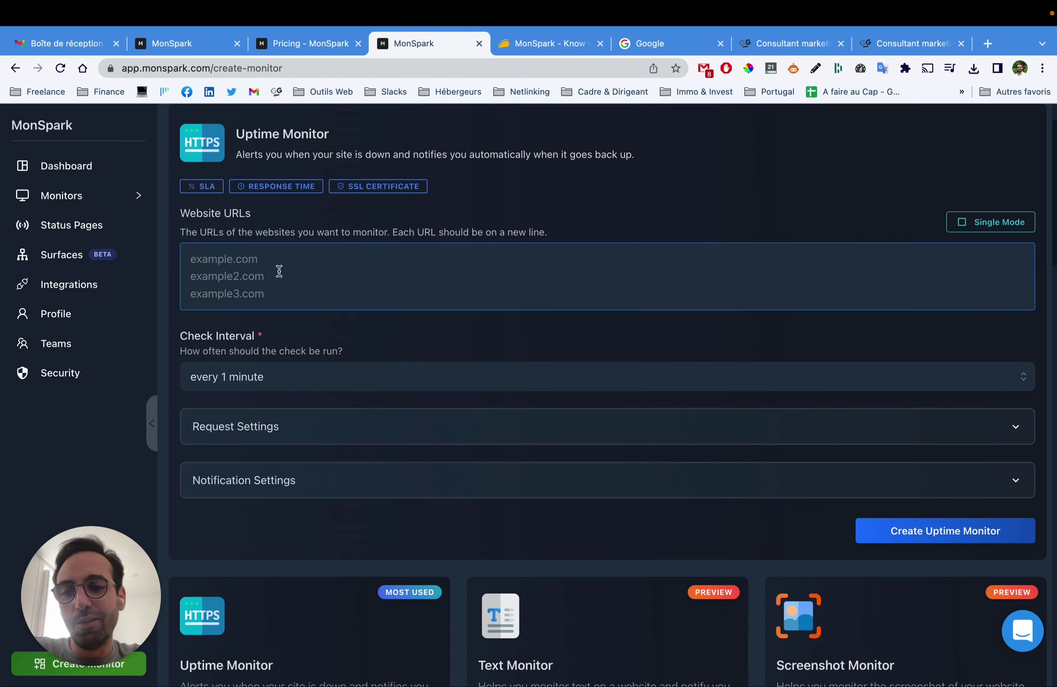
pyautogui.scroll(-5, 513, 479)
pyautogui.scroll(4, 501, 465)
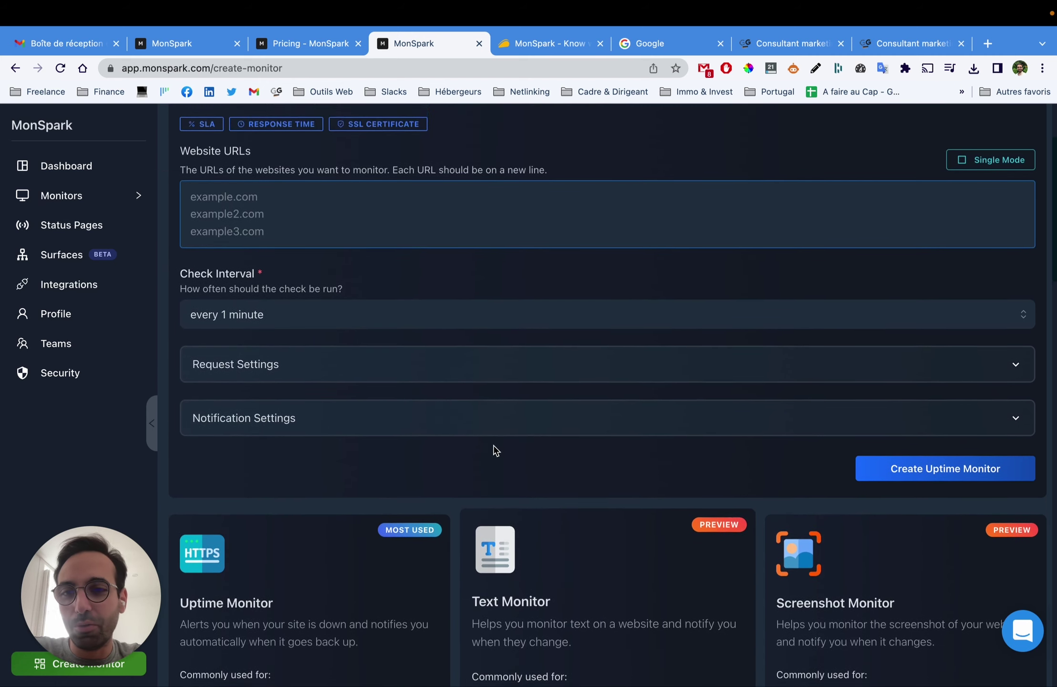
pyautogui.scroll(3, 243, 284)
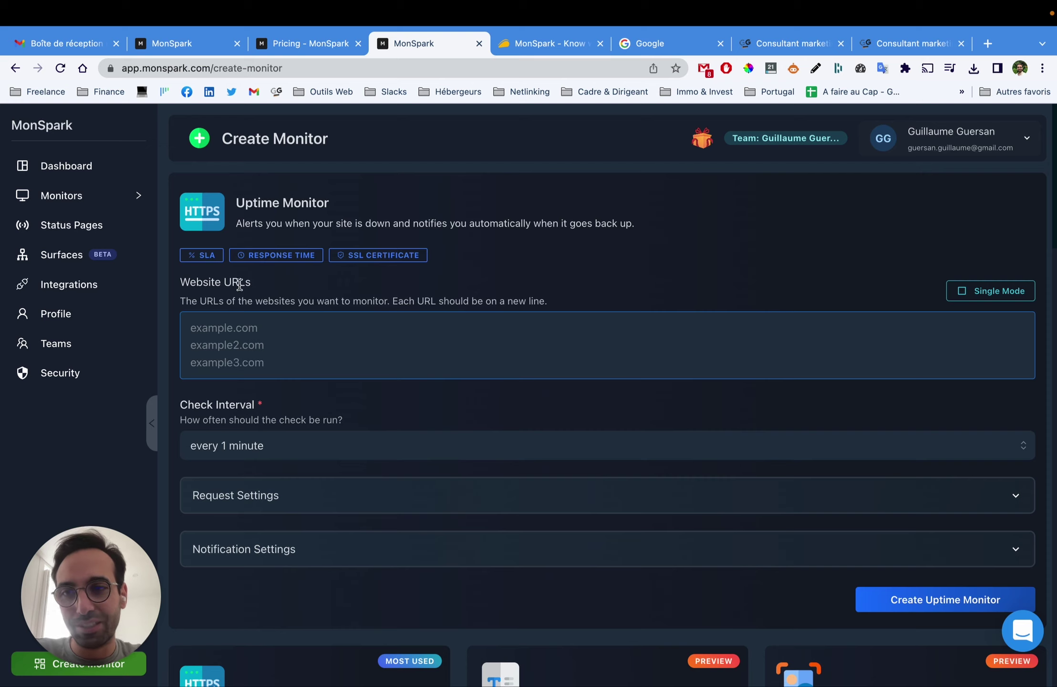
pyautogui.click(174, 44)
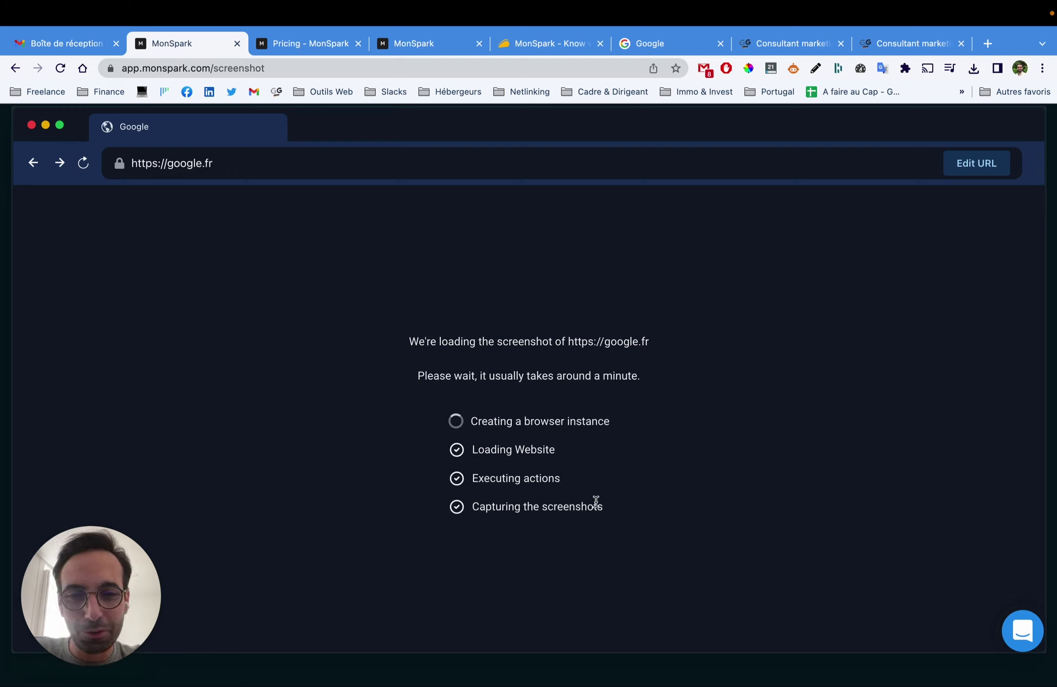
pyautogui.click(996, 168)
pyautogui.click(630, 463)
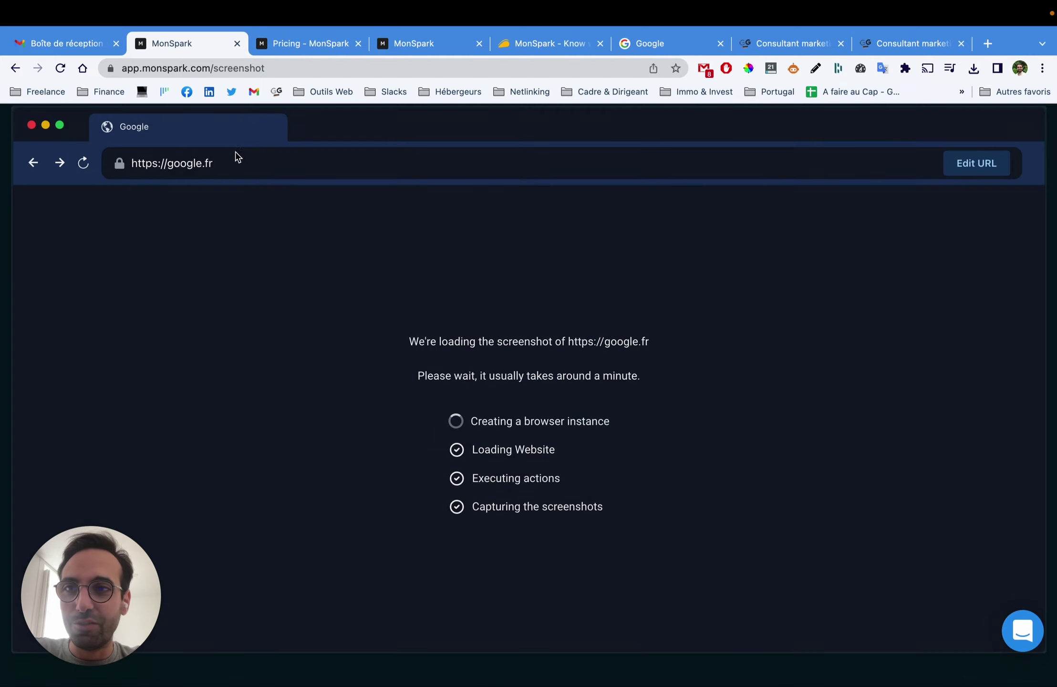
# - Place the monitor creation page ahead of the pricing page in the browser and open the Screenshot Monitor list
pyautogui.click(301, 46)
pyautogui.moveTo(401, 54); pyautogui.dragTo(324, 48)
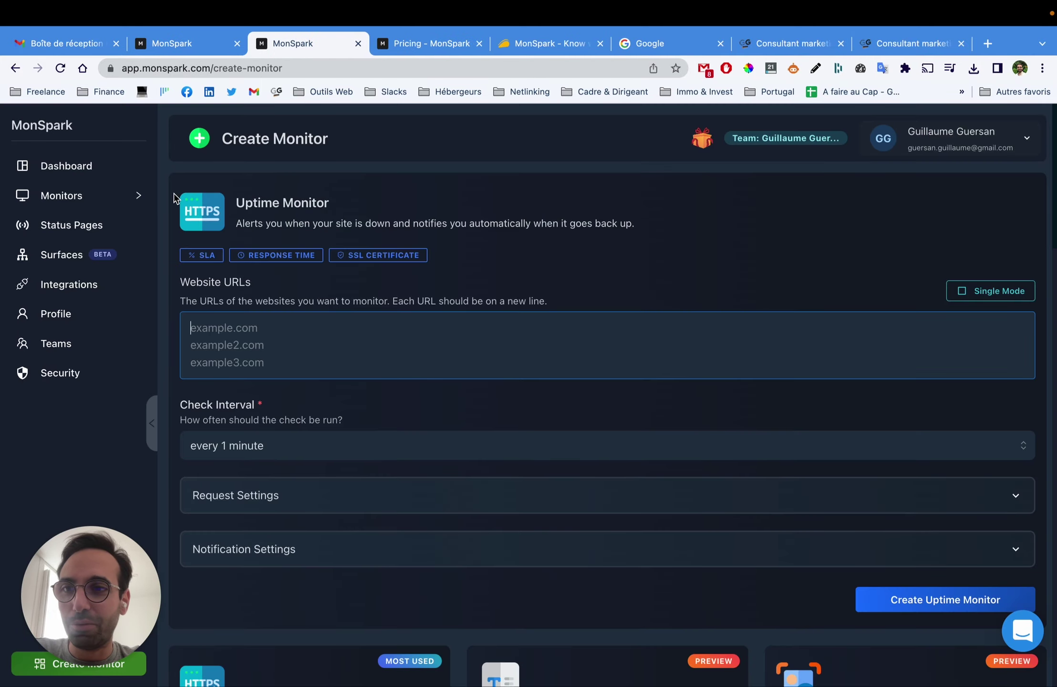
pyautogui.click(57, 167)
pyautogui.click(106, 206)
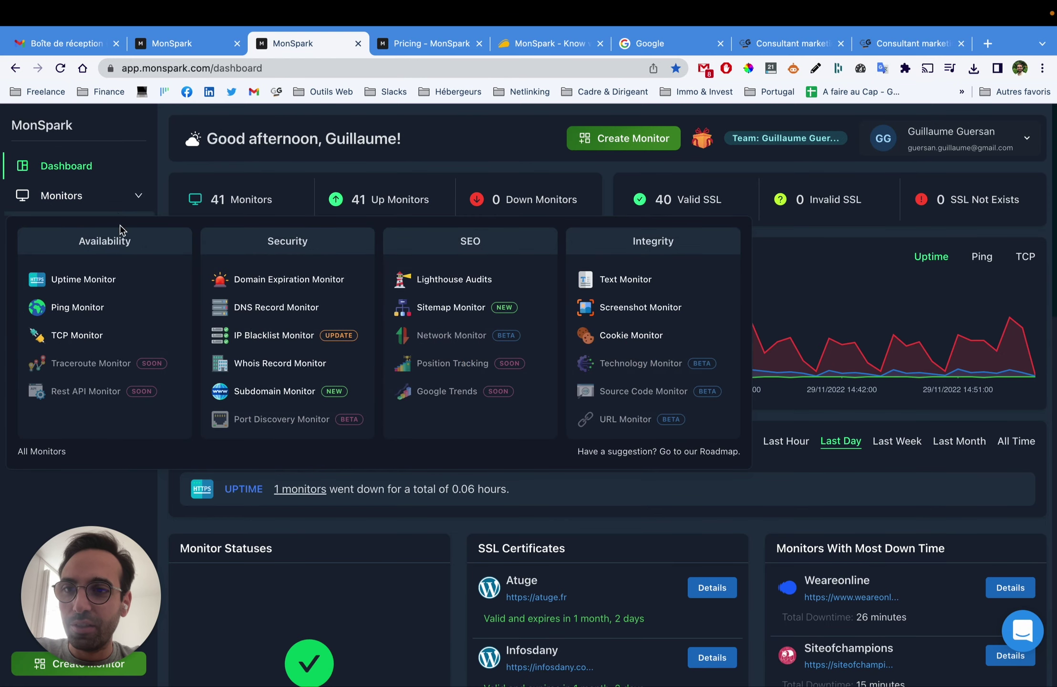
pyautogui.click(657, 309)
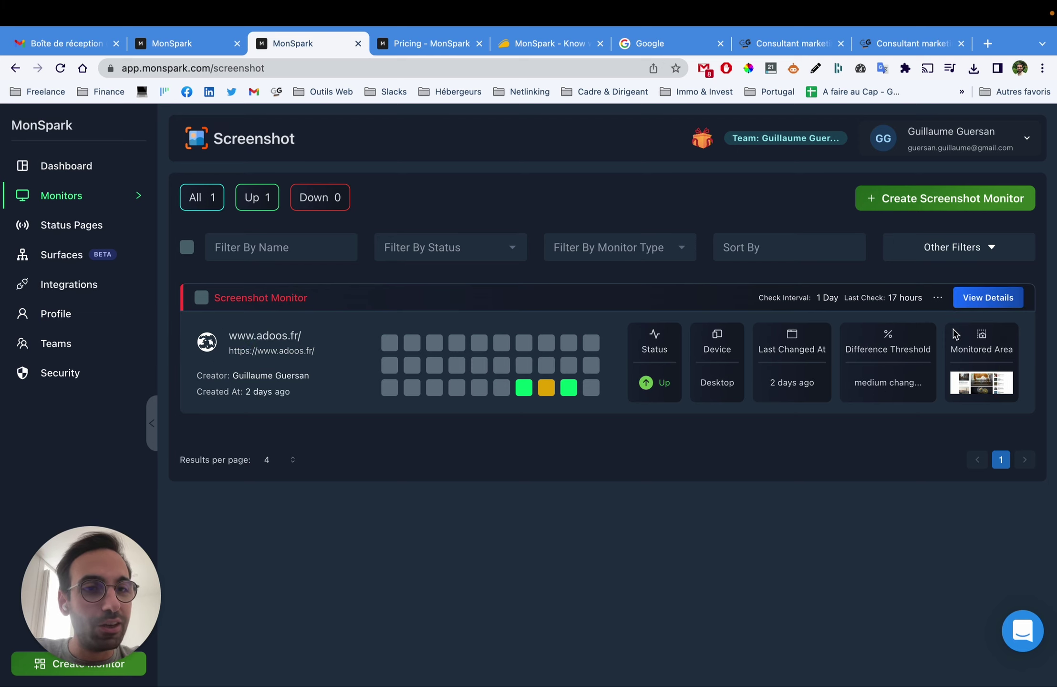
pyautogui.click(986, 300)
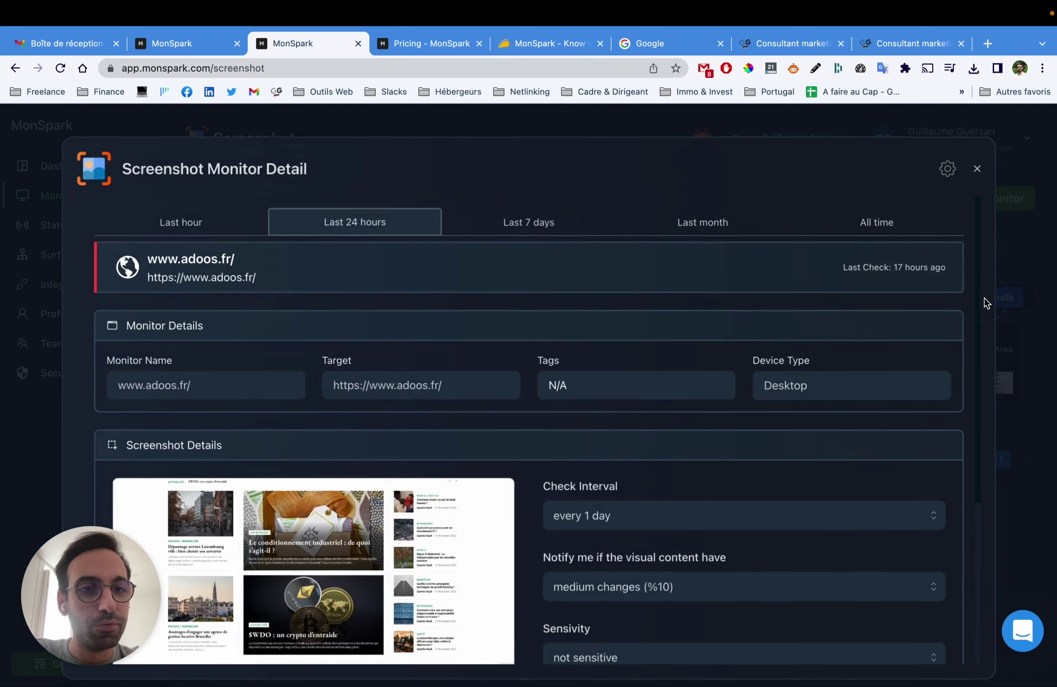
pyautogui.scroll(-3, 333, 449)
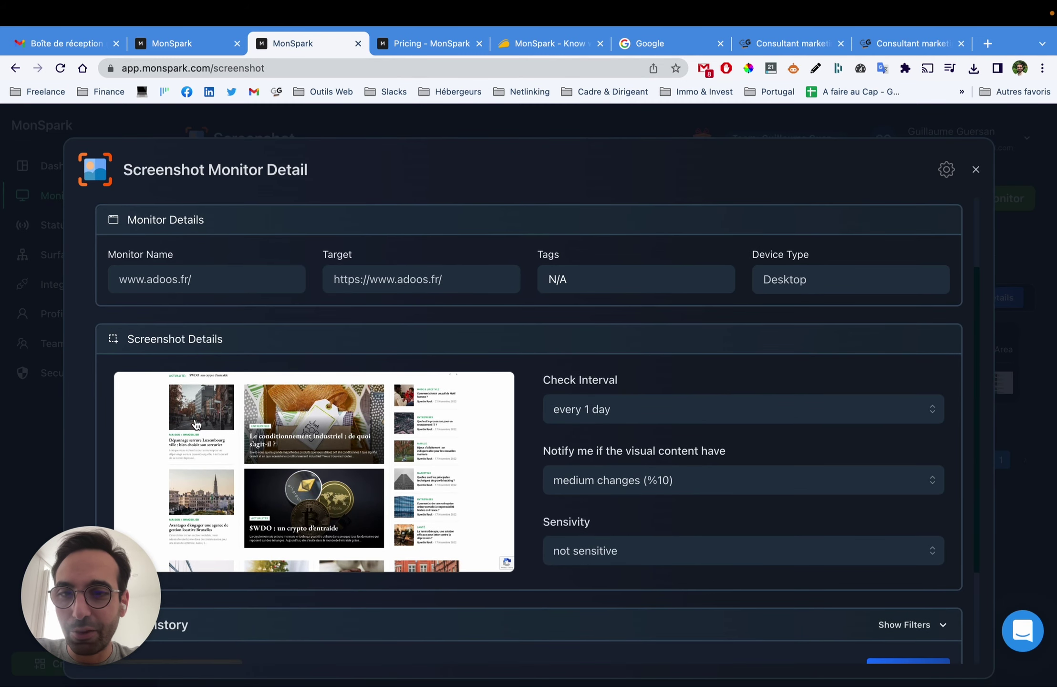
pyautogui.scroll(-2, 196, 423)
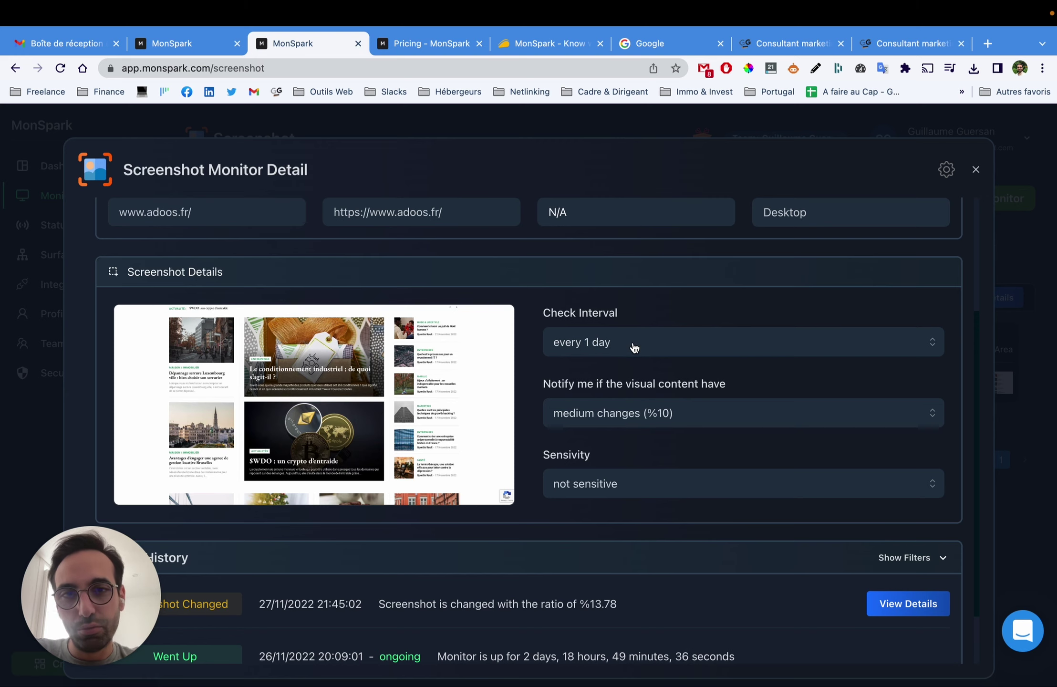
pyautogui.scroll(-1, 455, 423)
# - Examine the visual change thresholds available for notifications and close the screenshot monitor's details
pyautogui.click(607, 393)
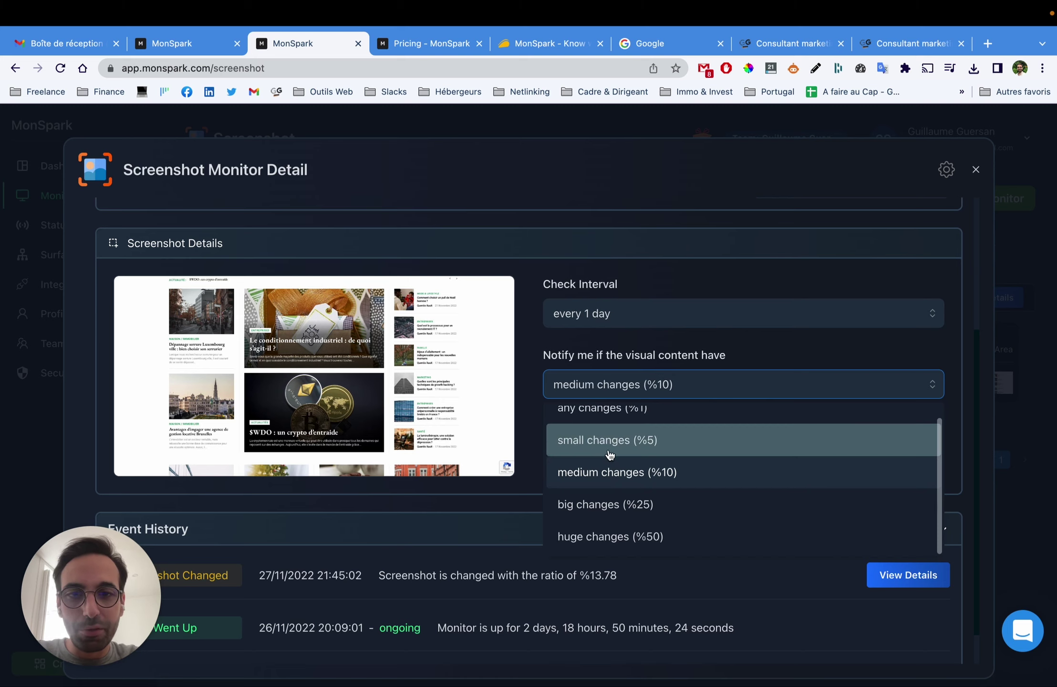
pyautogui.click(552, 254)
pyautogui.scroll(-1, 472, 297)
pyautogui.scroll(5, 472, 420)
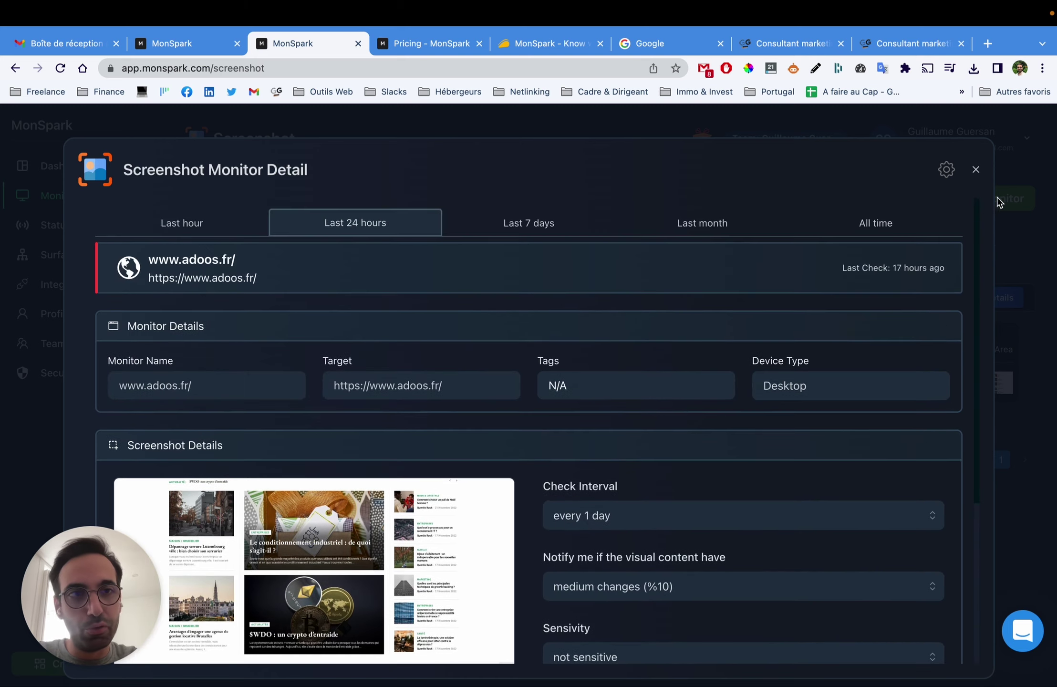
pyautogui.click(973, 173)
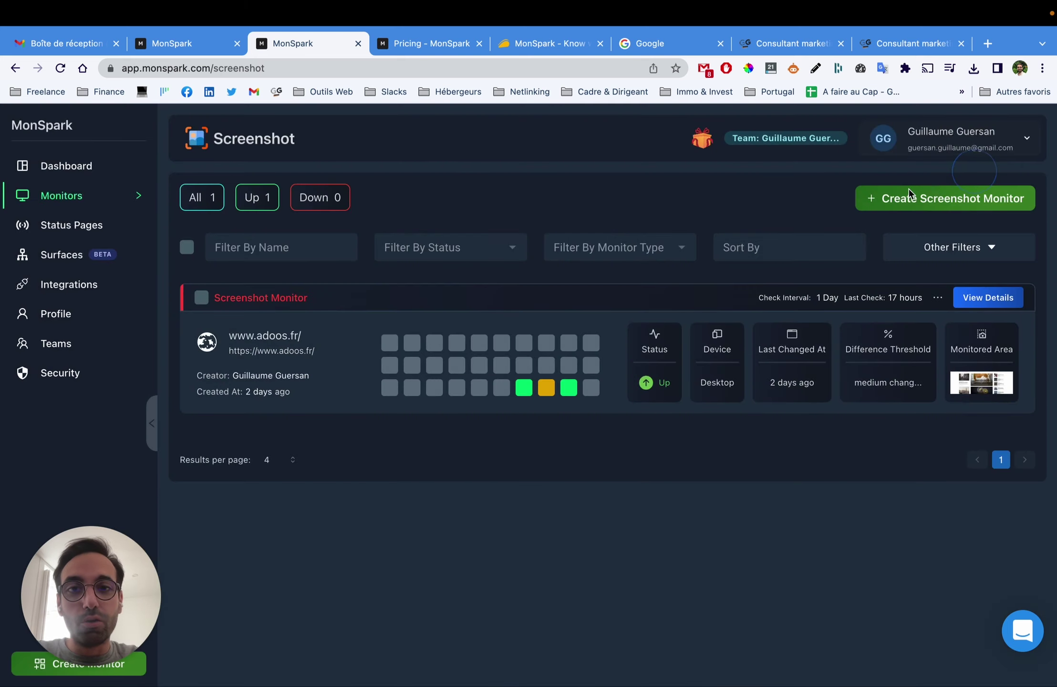
# - Return to the MonSpark pricing page and compare the Starter and Pro plans' annual prices, monitor limits and user allowances
pyautogui.click(436, 43)
pyautogui.scroll(-6, 416, 370)
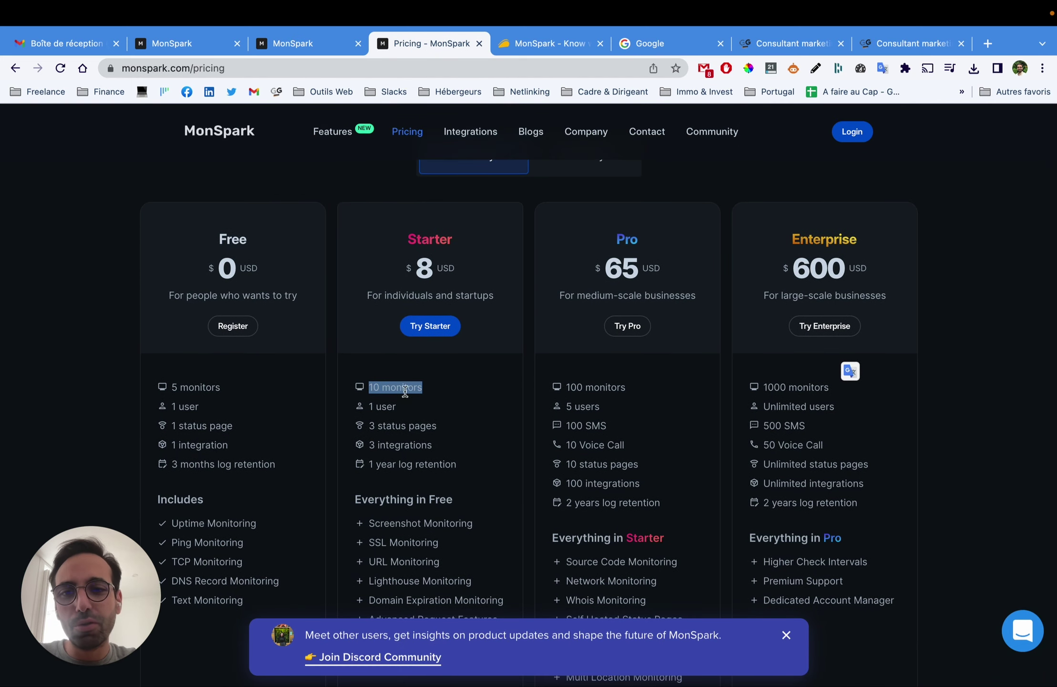
pyautogui.moveTo(385, 267); pyautogui.dragTo(470, 285)
pyautogui.scroll(1, 384, 439)
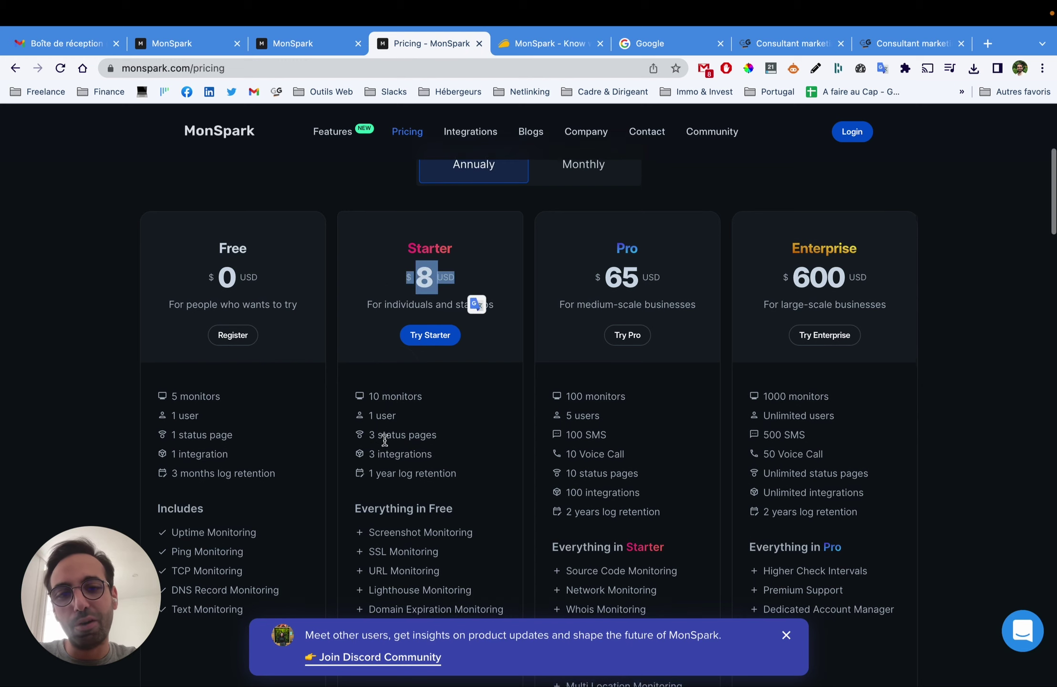
pyautogui.scroll(1, 385, 439)
pyautogui.moveTo(571, 417); pyautogui.dragTo(618, 448)
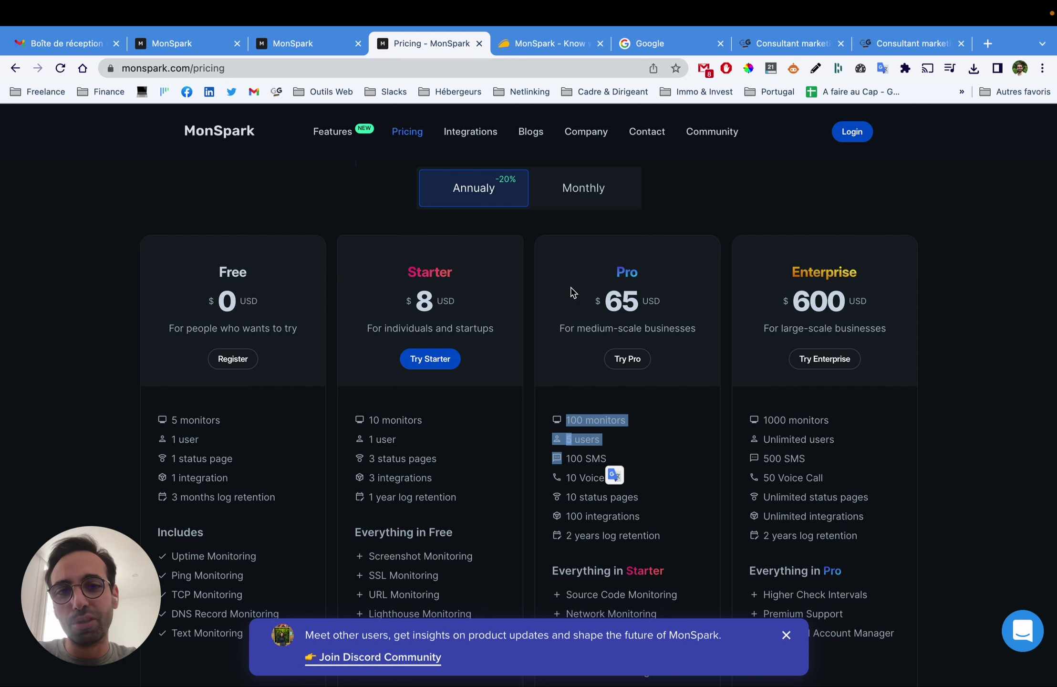
pyautogui.doubleClick(633, 297)
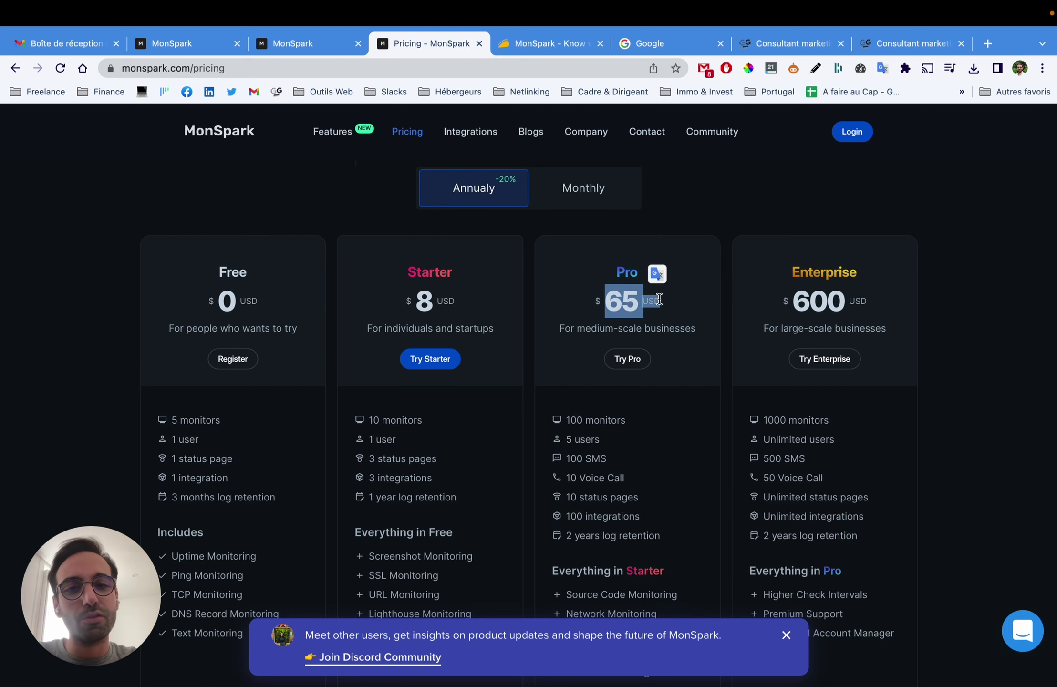
pyautogui.scroll(2, 670, 309)
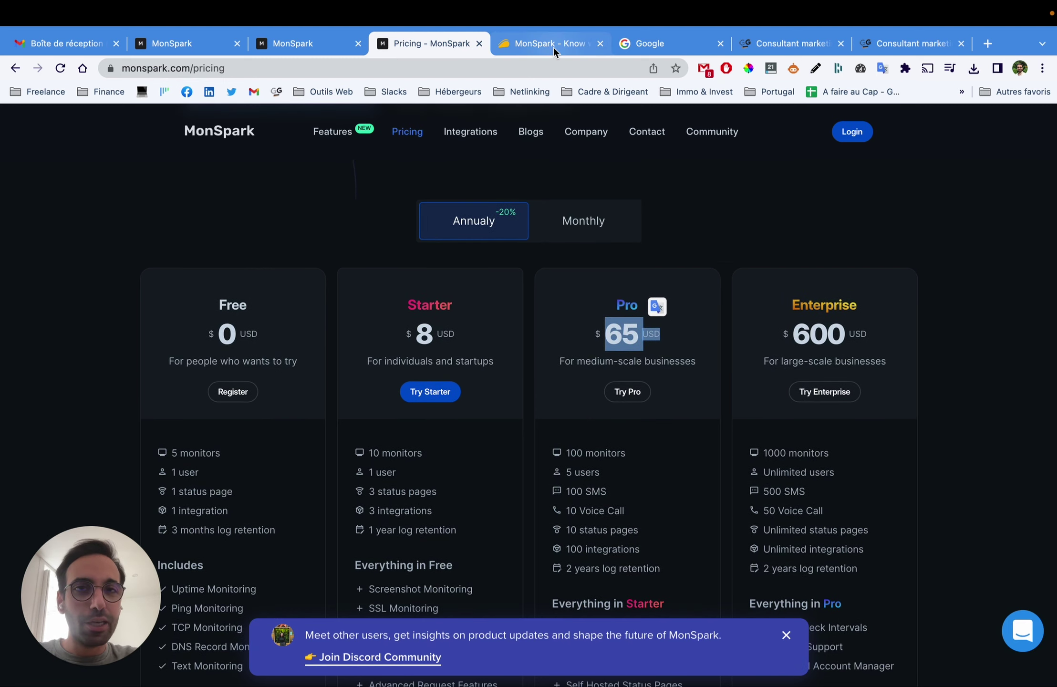
# - Switch to MonSpark's AppSumo page and review the lifetime deal offer and its License Tier 1 price
pyautogui.click(515, 45)
pyautogui.scroll(-2, 823, 298)
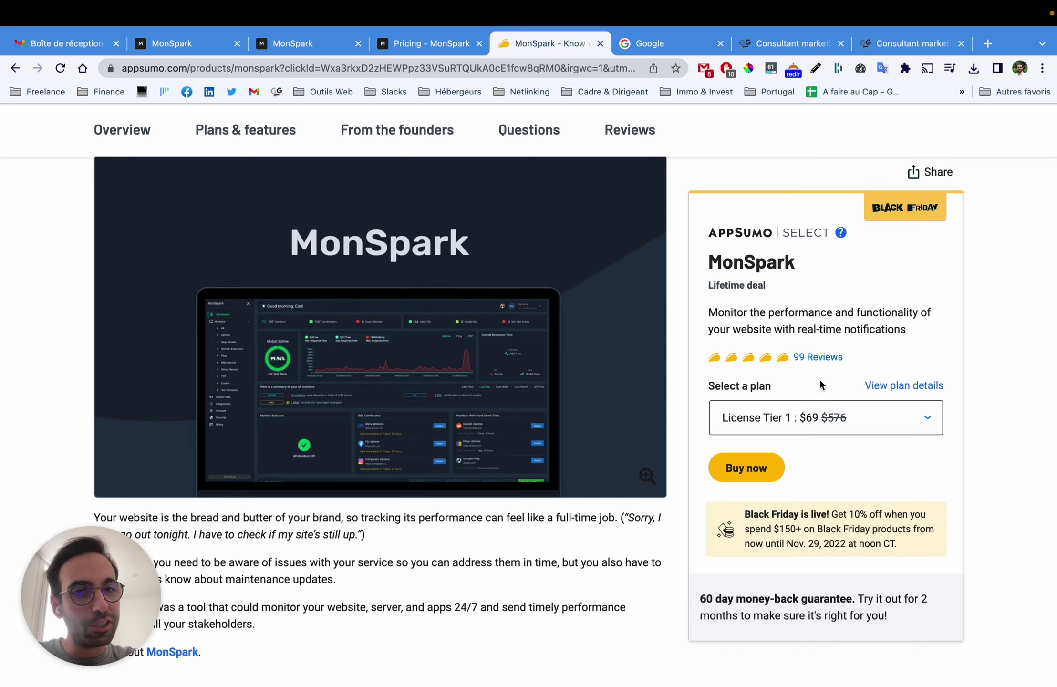
pyautogui.scroll(3, 820, 377)
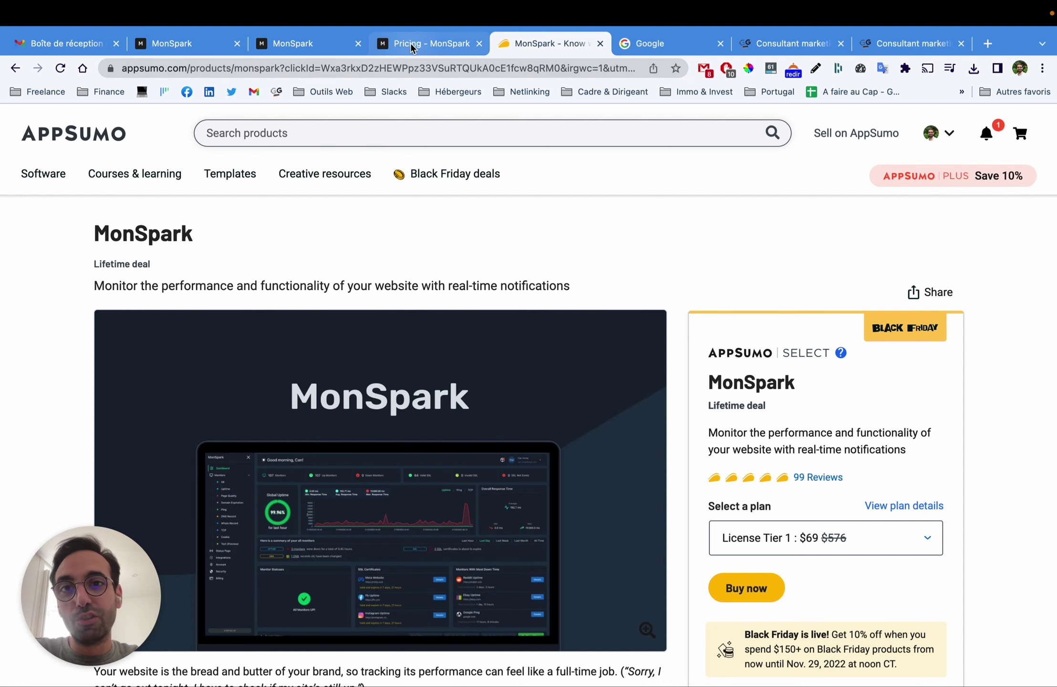
# - Go back to MonSpark's pricing page and examine the Pro plan's price against its monitor, SMS and voice call allowances
pyautogui.click(458, 45)
pyautogui.click(547, 282)
pyautogui.scroll(-1, 596, 331)
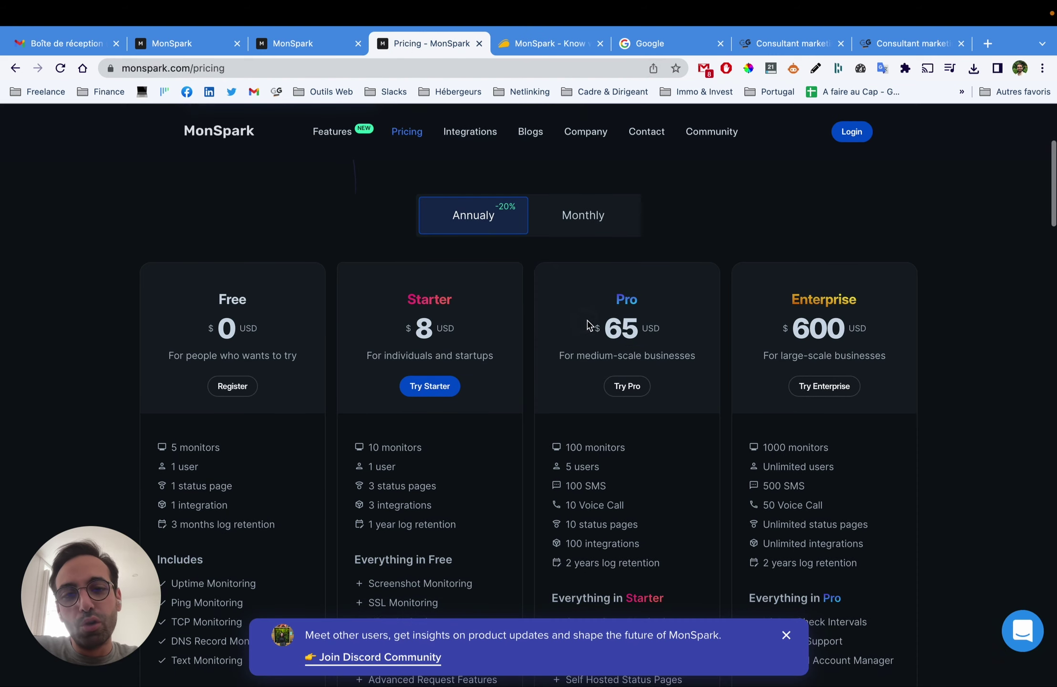
pyautogui.moveTo(591, 327); pyautogui.dragTo(678, 330)
pyautogui.scroll(-1, 679, 335)
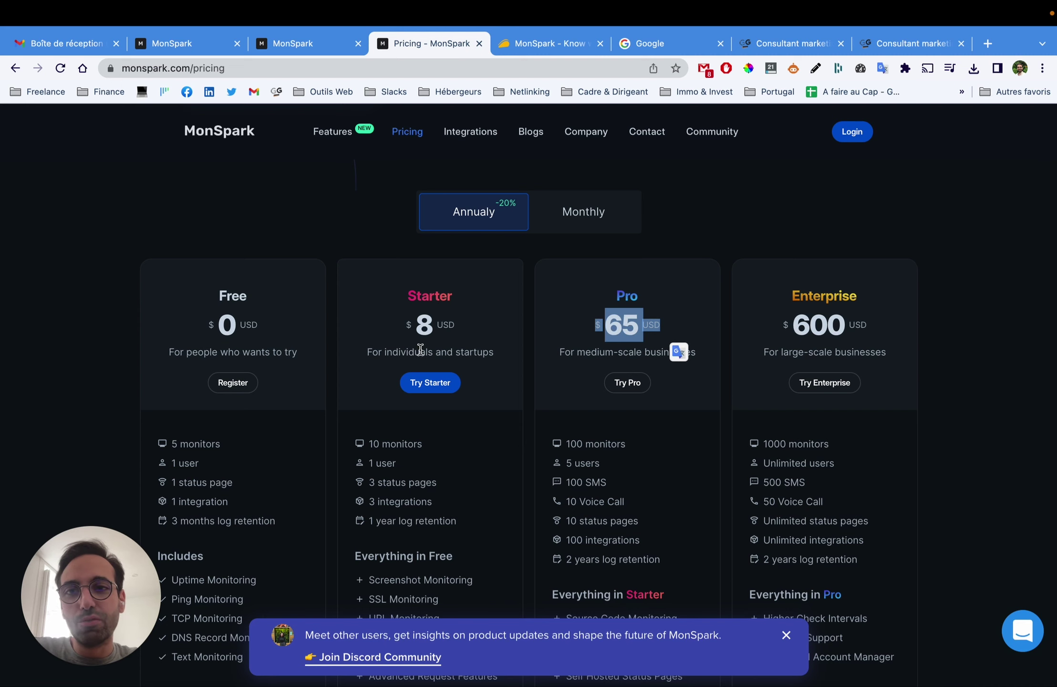
pyautogui.scroll(-1, 360, 411)
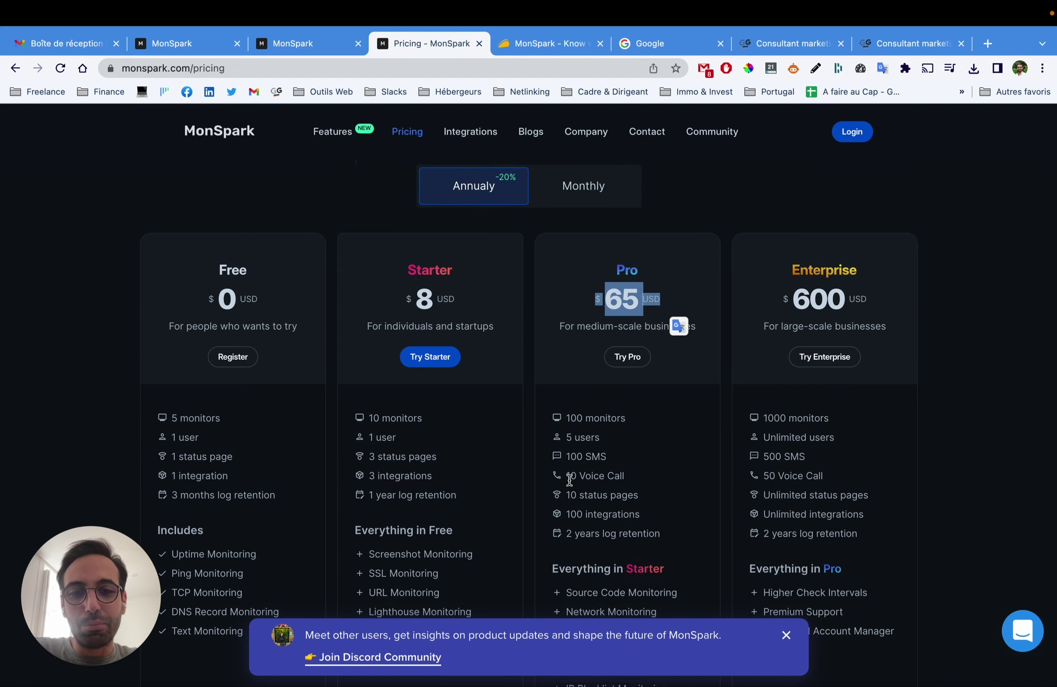
pyautogui.moveTo(564, 494)
pyautogui.mouseDown()
pyautogui.moveTo(571, 476)
pyautogui.moveTo(557, 475)
pyautogui.mouseUp()
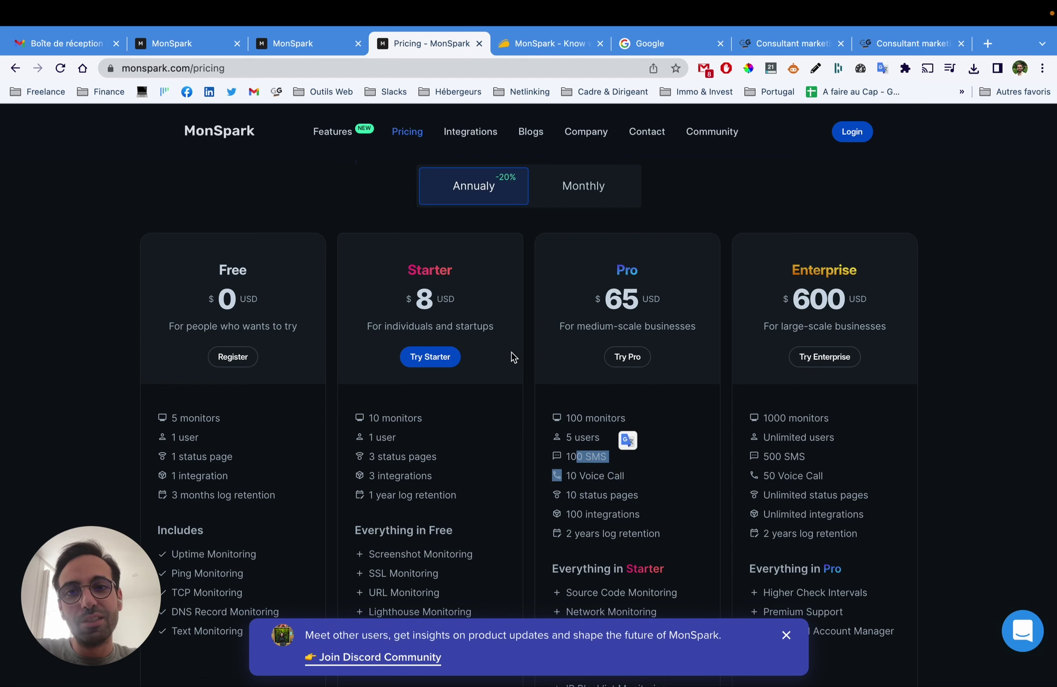
pyautogui.scroll(3, 513, 356)
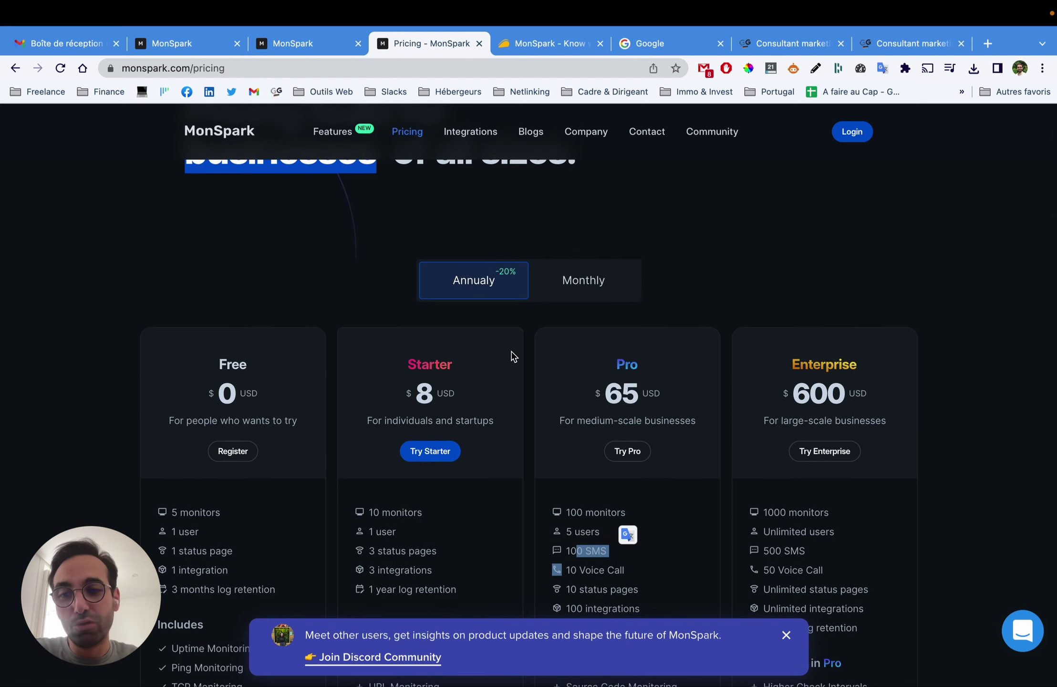
pyautogui.tripleClick(602, 403)
pyautogui.scroll(-3, 596, 478)
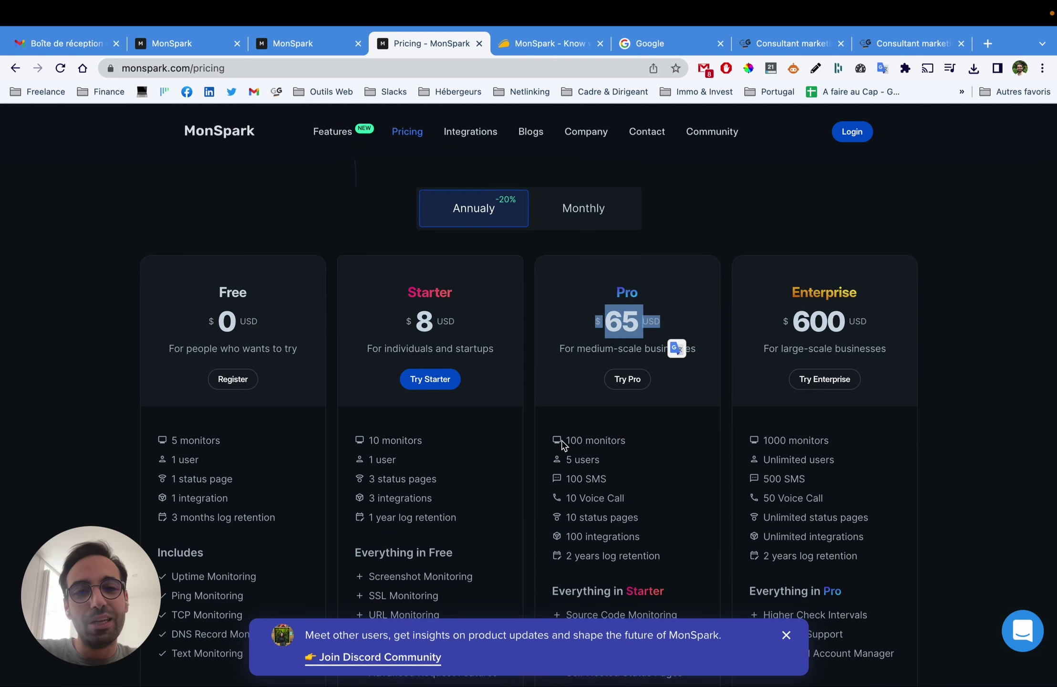
pyautogui.scroll(5, 567, 438)
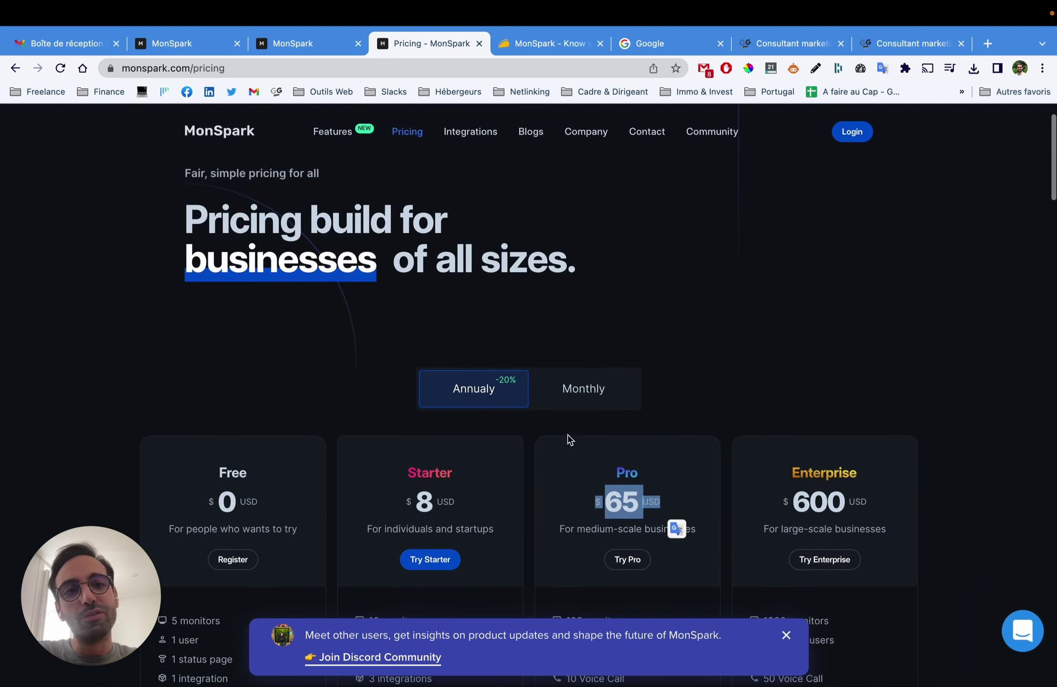
pyautogui.scroll(1, 668, 398)
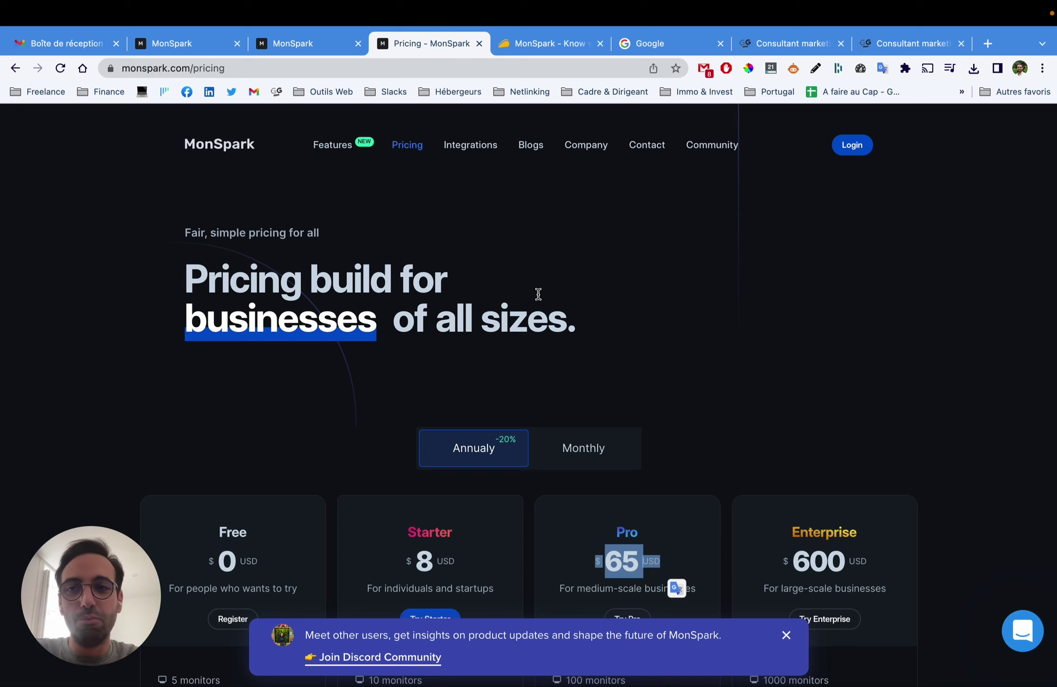
pyautogui.click(519, 284)
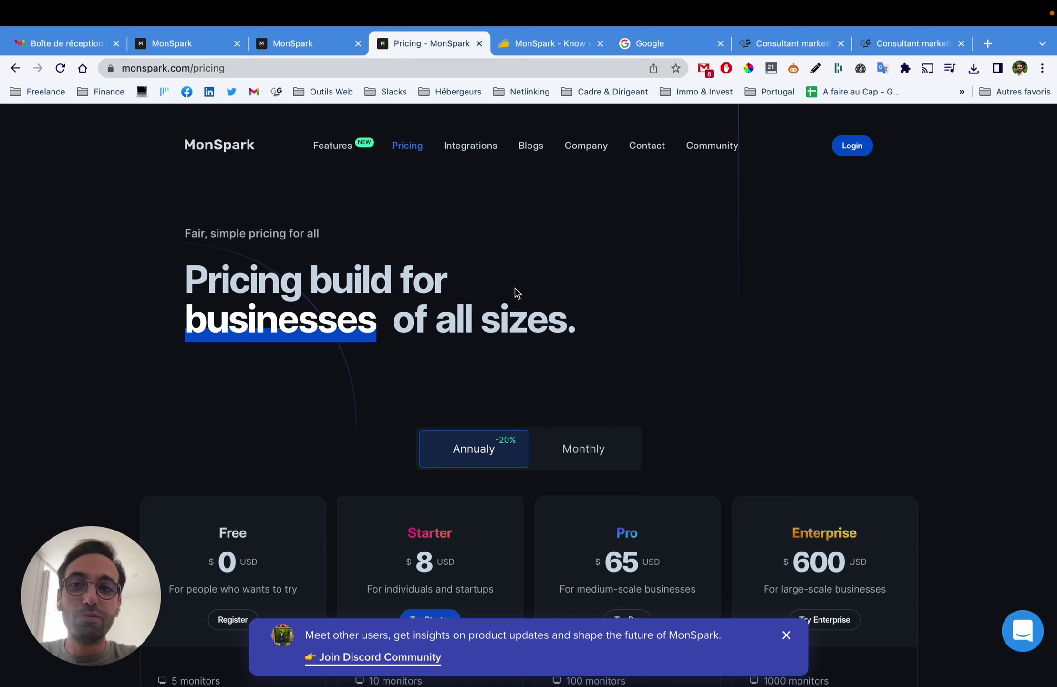
pyautogui.moveTo(575, 165)
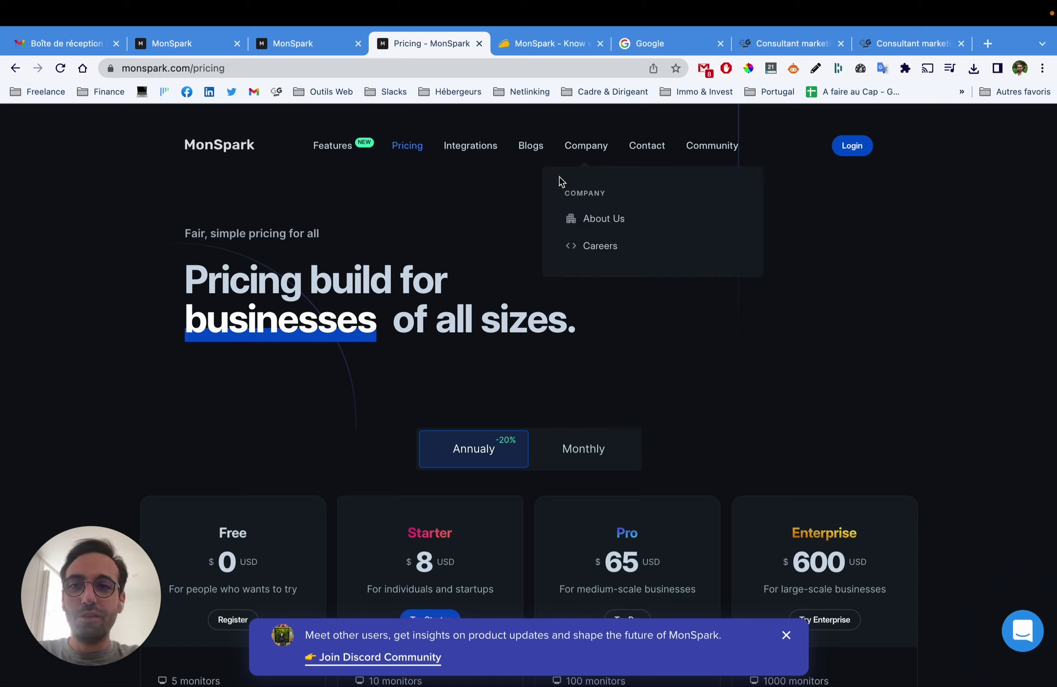